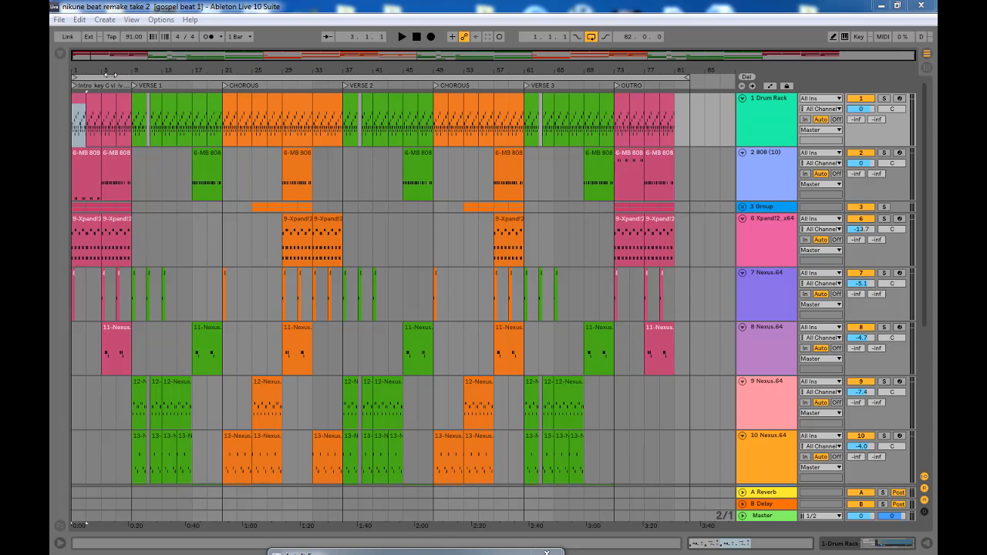
# Step: Solo the Drum Rack track and open its first intro clip in the note editor
pyautogui.moveTo(115, 69); pyautogui.dragTo(134, 94)
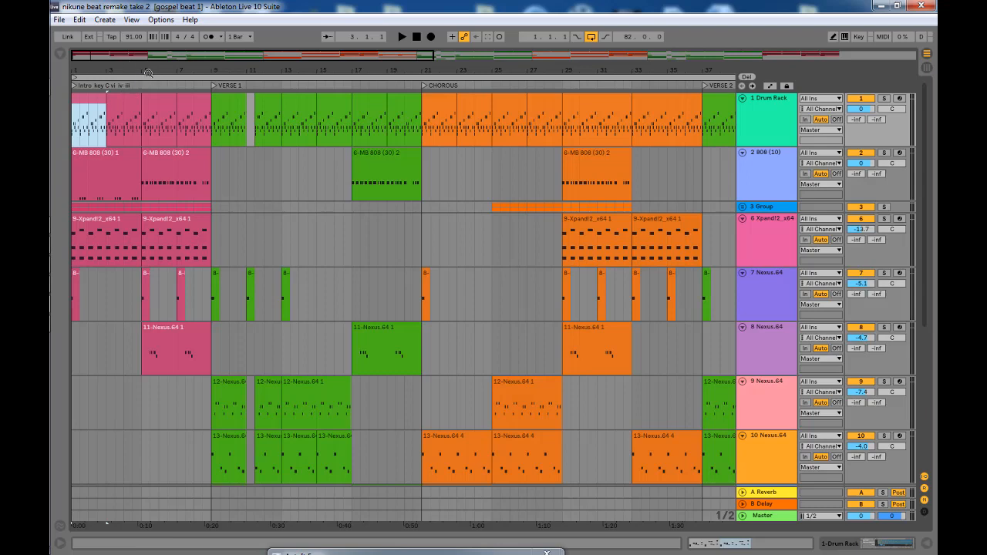
pyautogui.moveTo(148, 73); pyautogui.dragTo(145, 61)
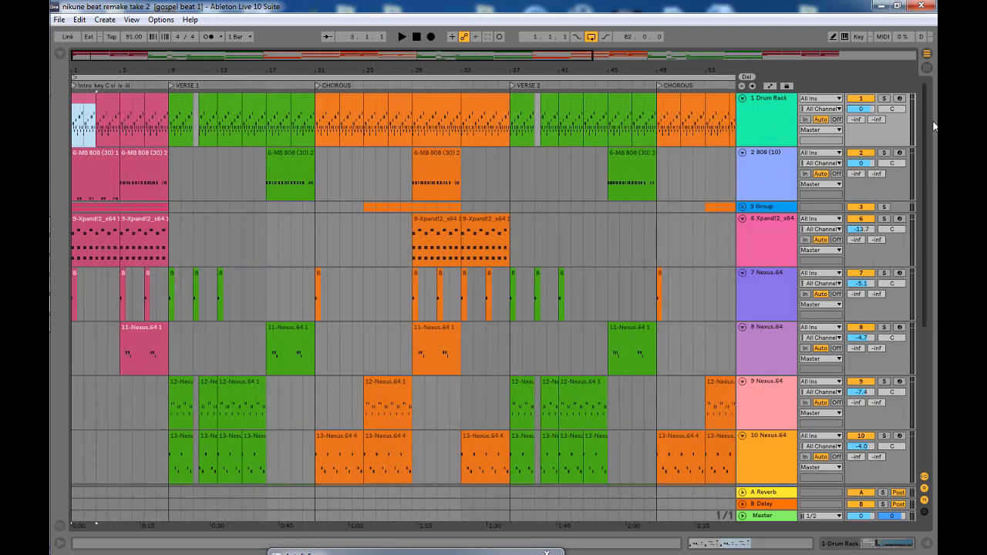
pyautogui.click(763, 120)
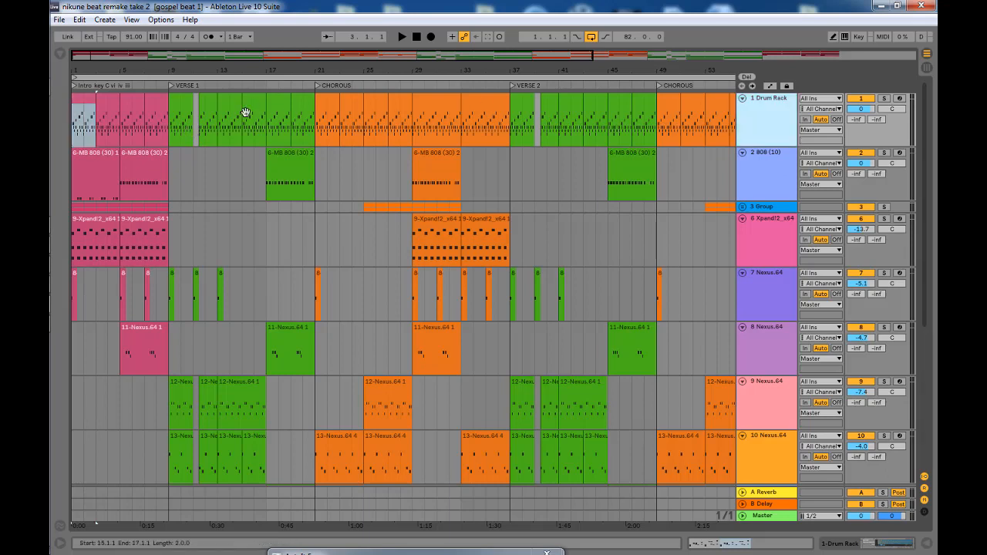
pyautogui.click(891, 98)
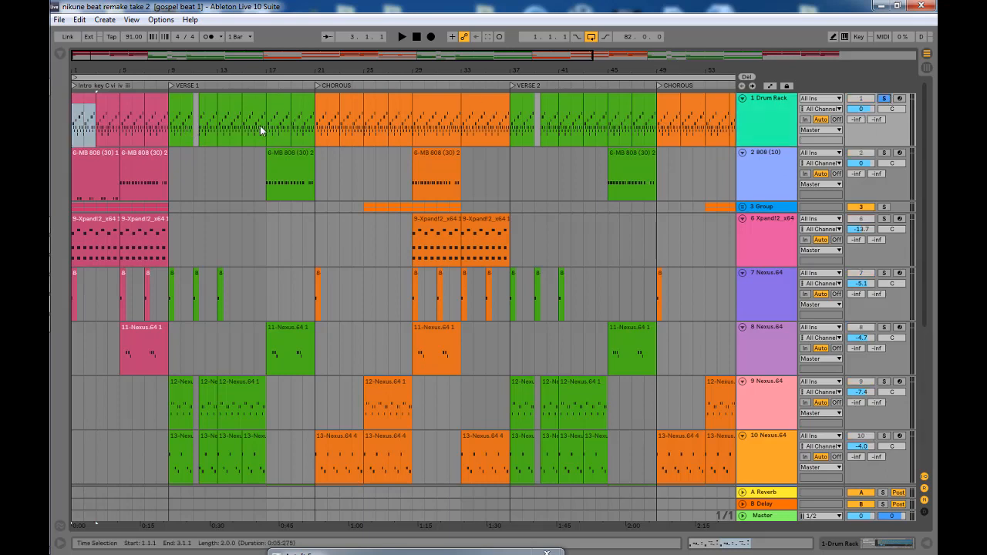
pyautogui.click(80, 104)
pyautogui.doubleClick(80, 105)
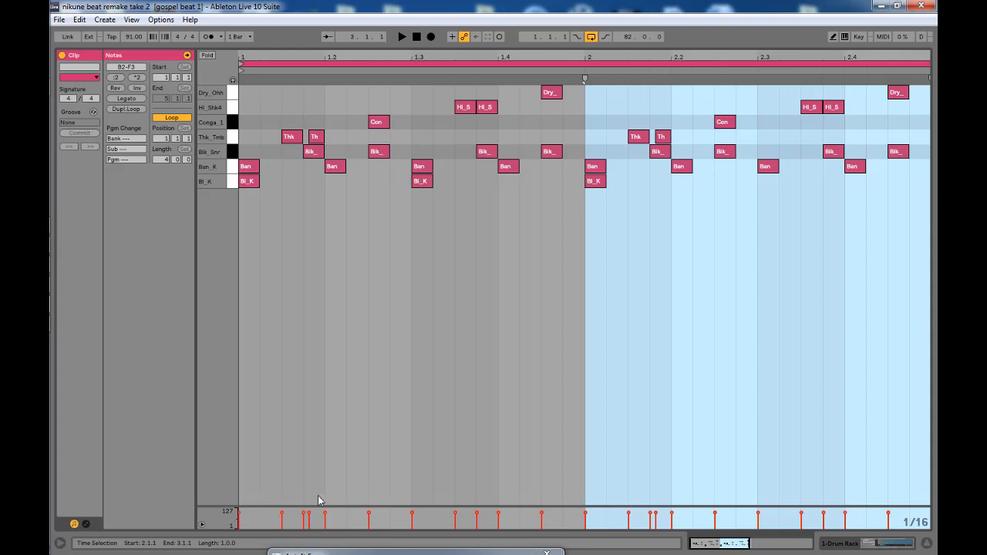
# Step: Play back the intro drum pattern and return the insert mark to the start of the clip
pyautogui.press('space')
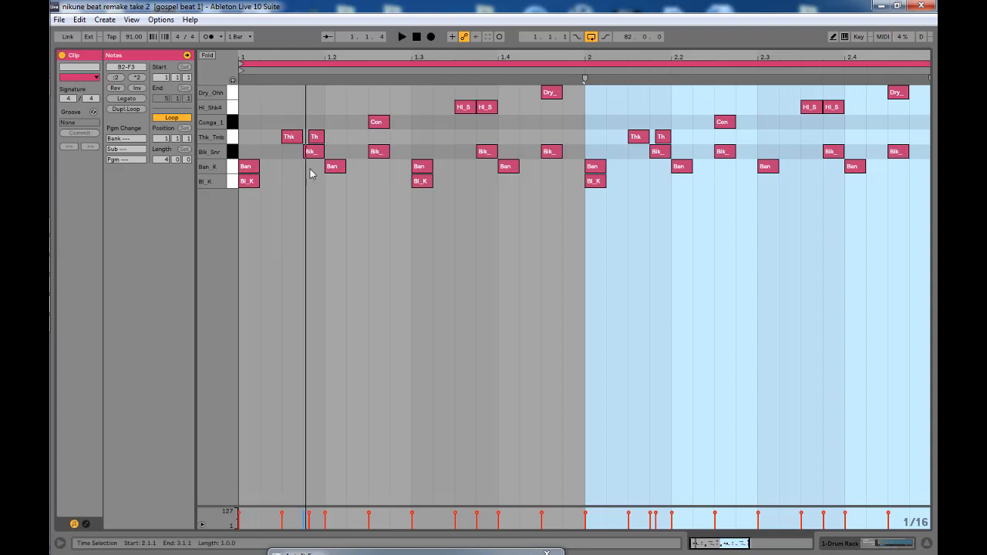
pyautogui.press('space')
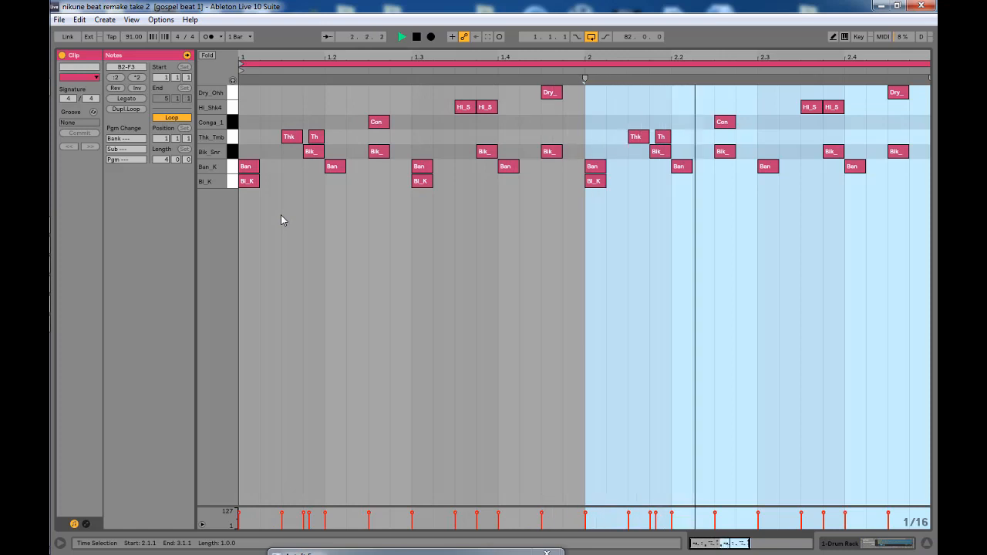
pyautogui.press('space')
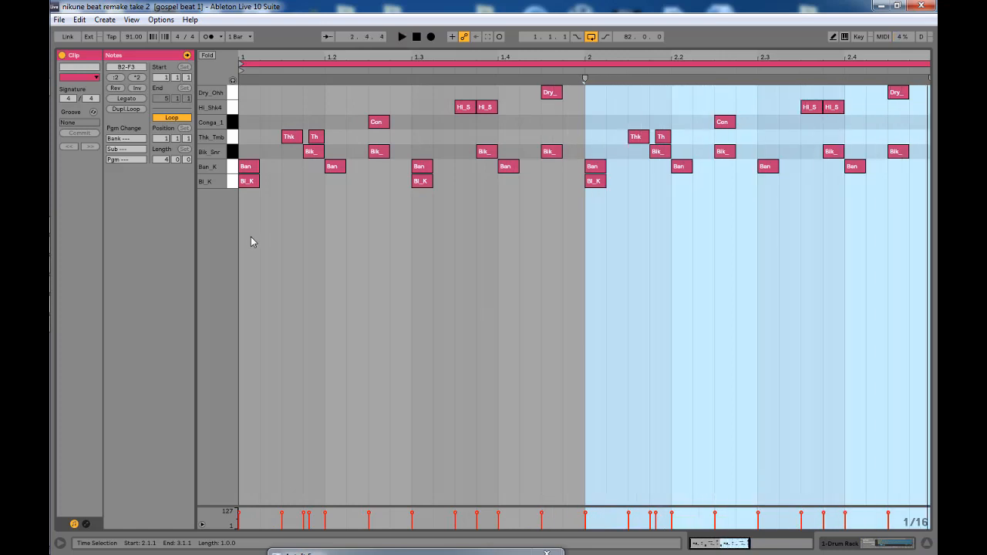
pyautogui.click(239, 230)
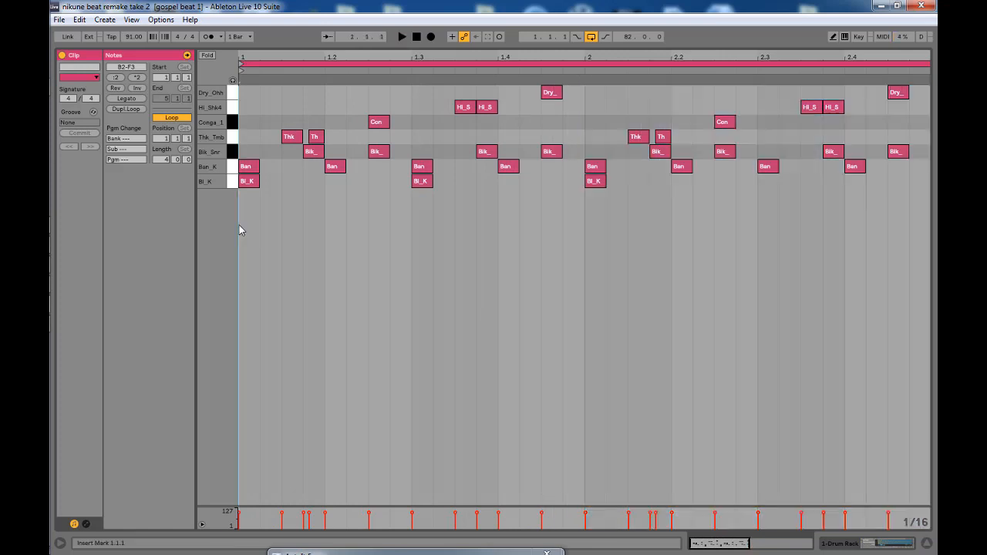
# Step: Turn on note preview and audition each drum sound in the clip, from Bl_K up to Dry_Ohh
pyautogui.click(313, 135)
pyautogui.click(232, 181)
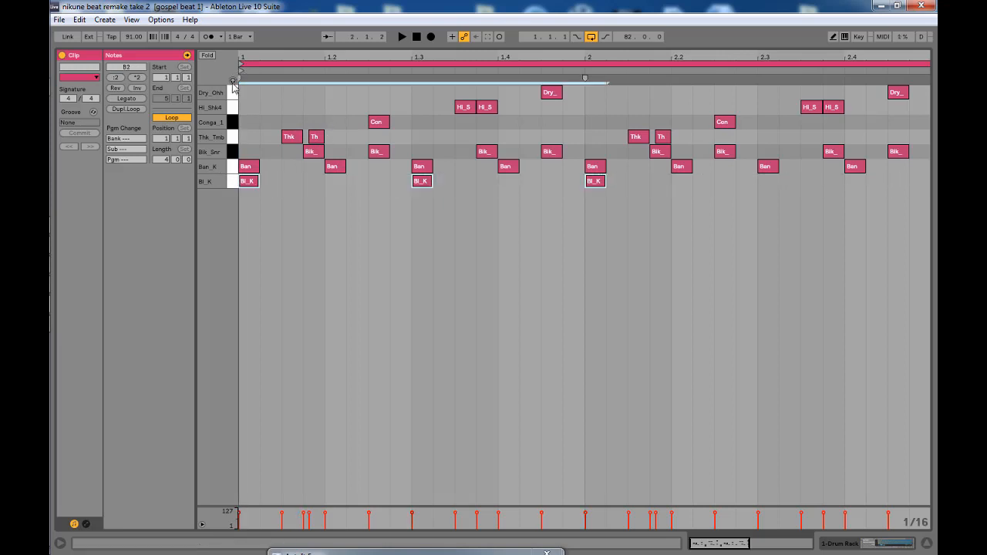
pyautogui.click(233, 181)
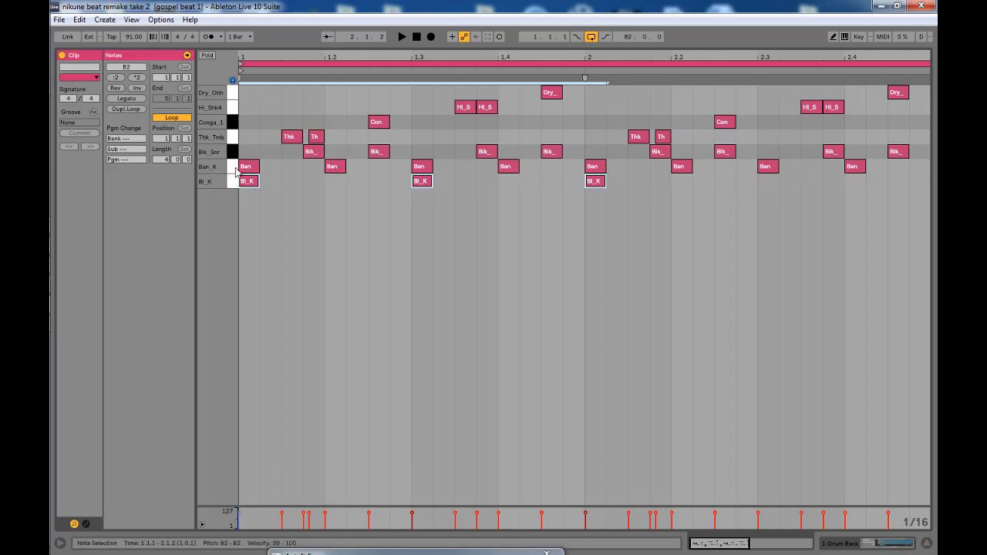
pyautogui.click(231, 168)
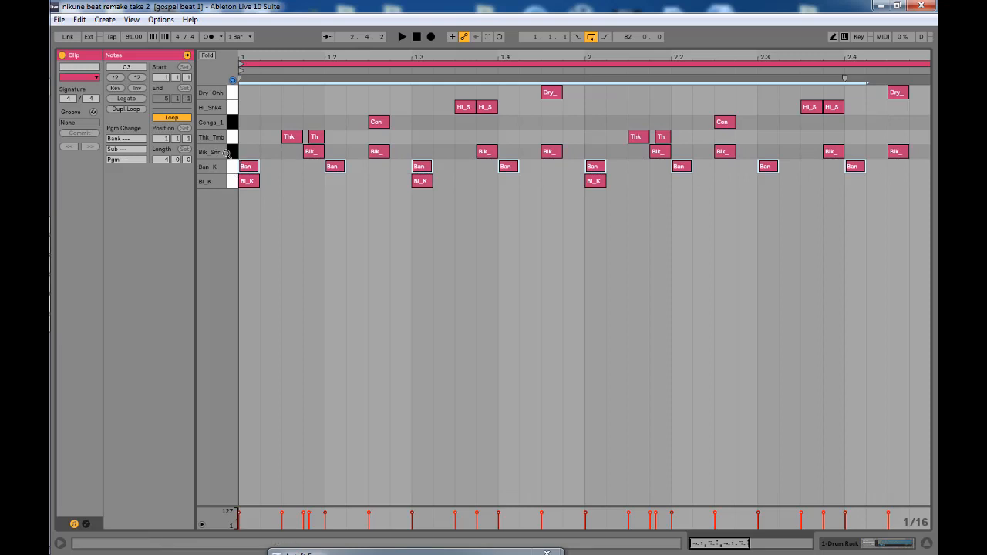
pyautogui.click(229, 151)
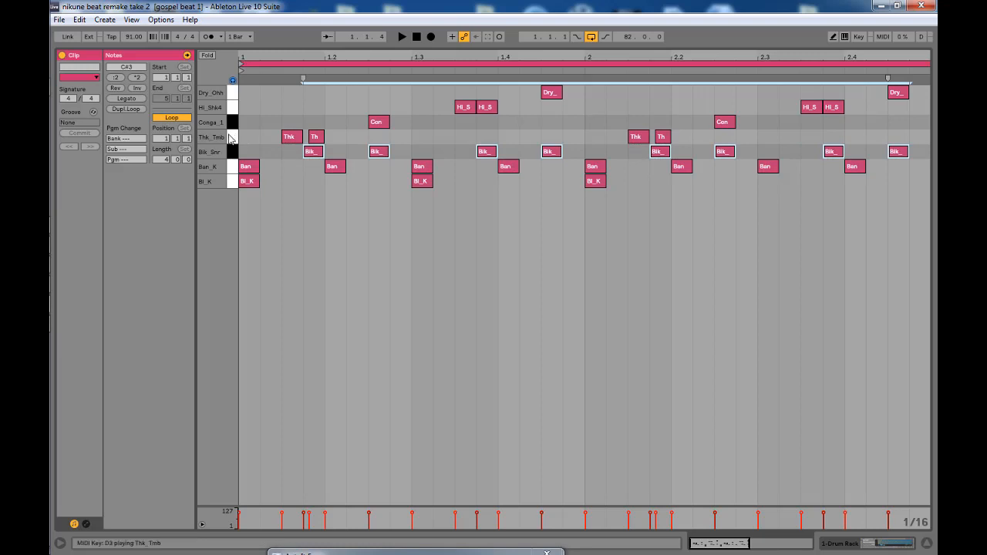
pyautogui.click(230, 137)
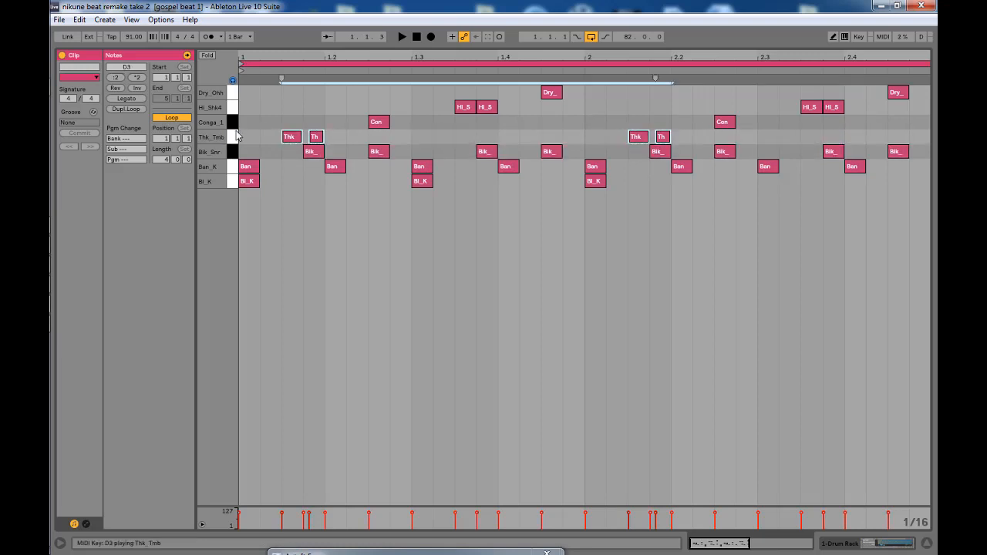
pyautogui.click(233, 125)
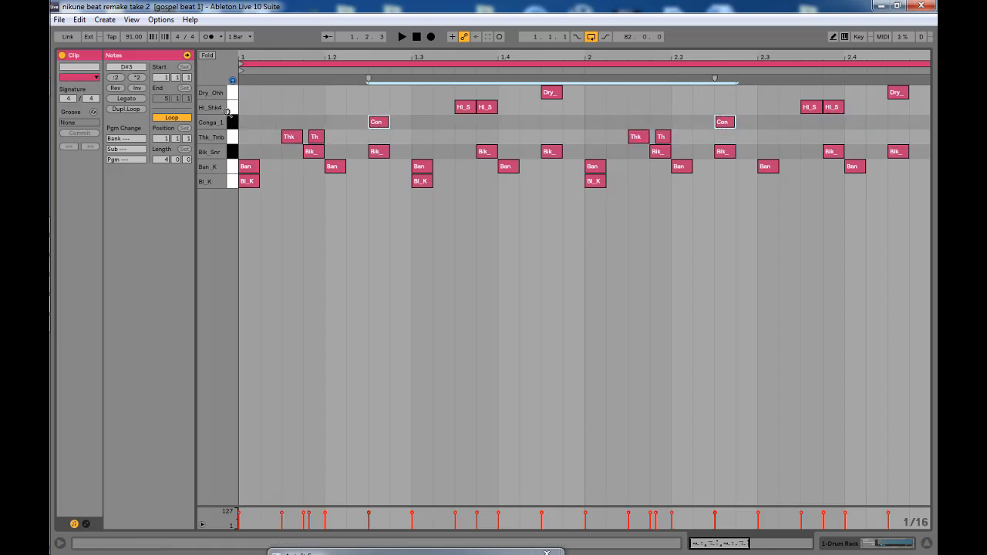
pyautogui.click(230, 109)
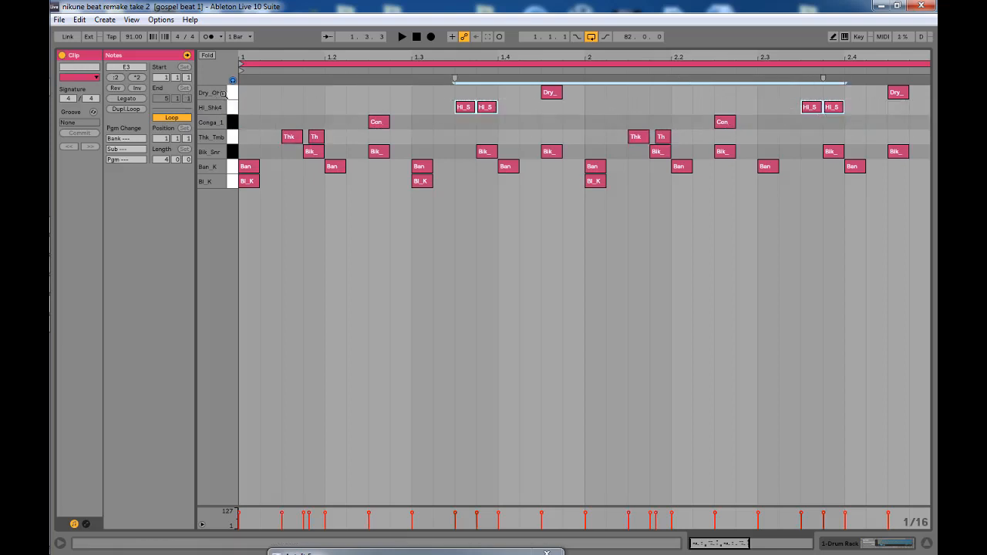
pyautogui.click(232, 94)
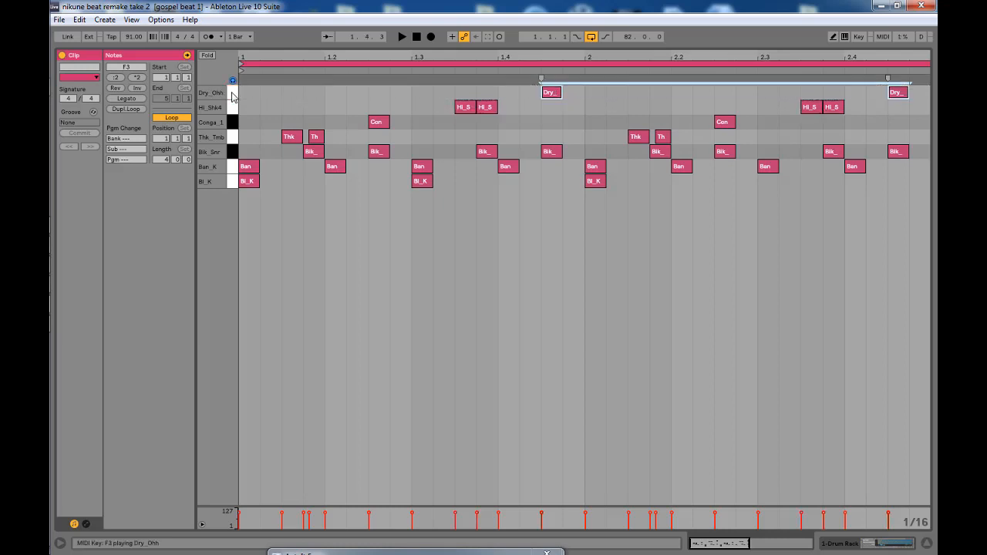
pyautogui.click(231, 95)
pyautogui.click(232, 94)
# Step: Play the full drum pattern once more and return to the arrangement
pyautogui.press('space')
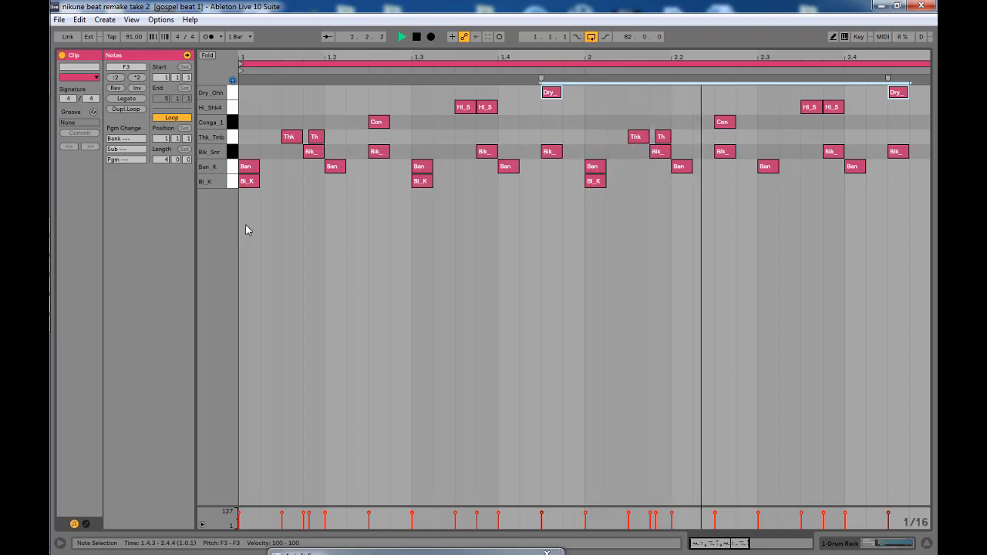
pyautogui.press('space')
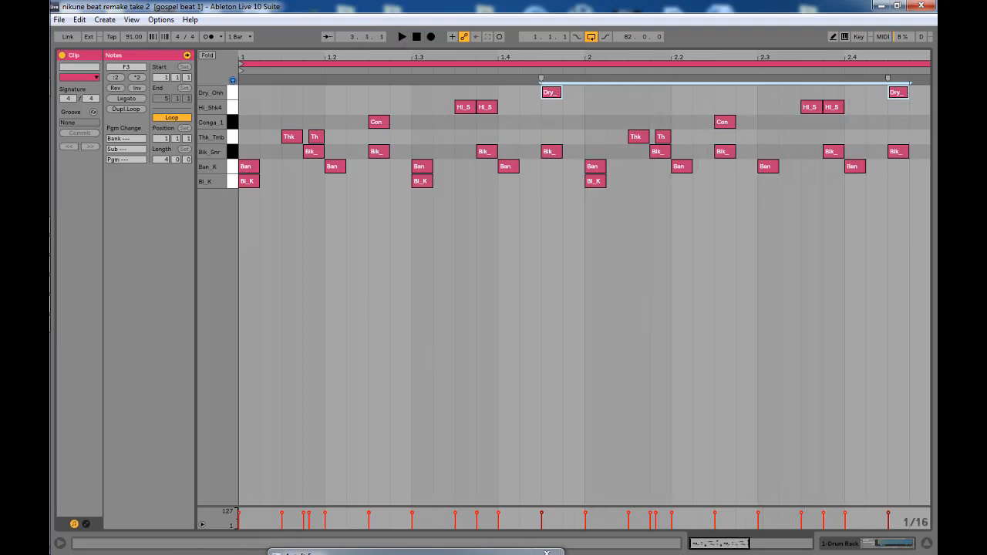
pyautogui.click(926, 545)
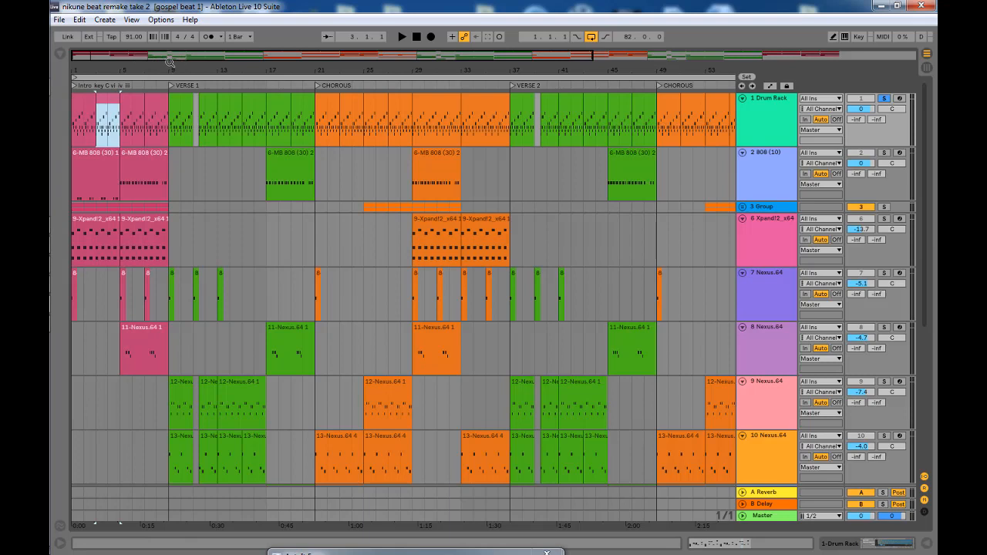
# Step: Solo the 808 (10) track and play its first intro clip in the note editor before returning to the arrangement
pyautogui.click(762, 154)
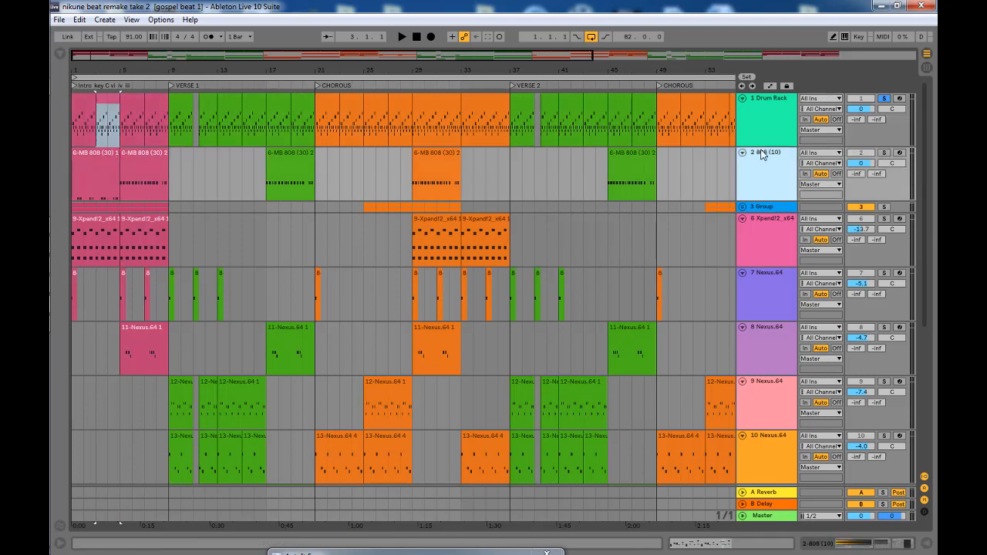
pyautogui.doubleClick(92, 173)
pyautogui.press('space')
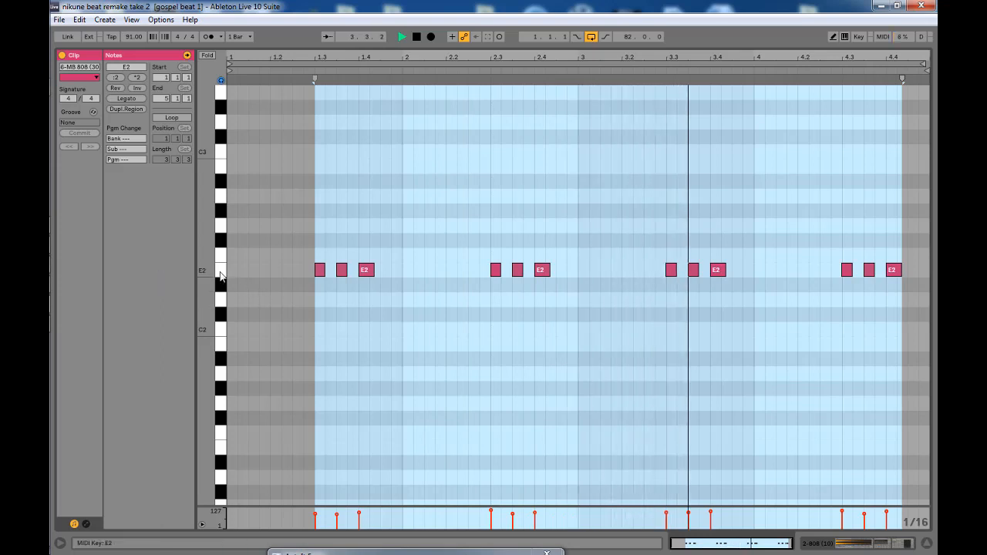
pyautogui.press('space')
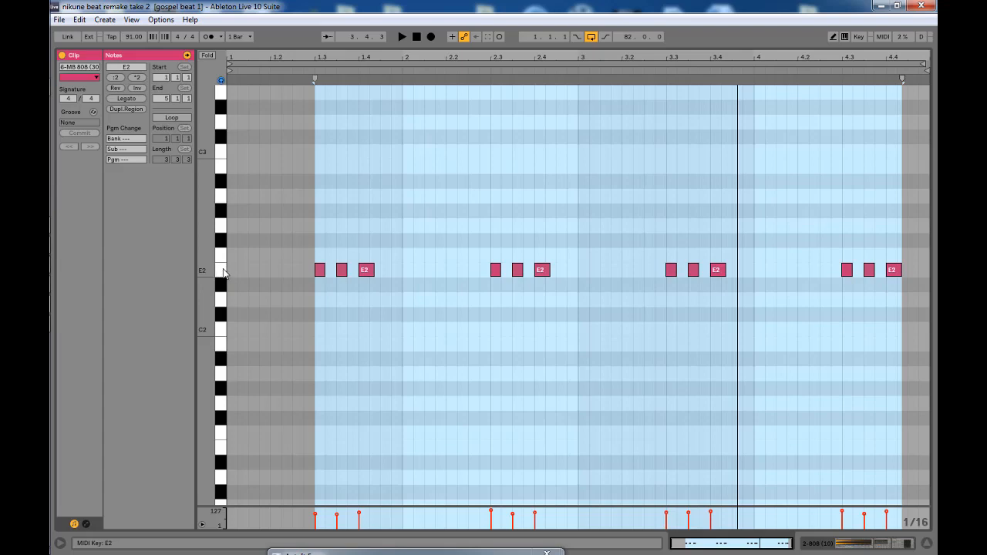
pyautogui.click(925, 544)
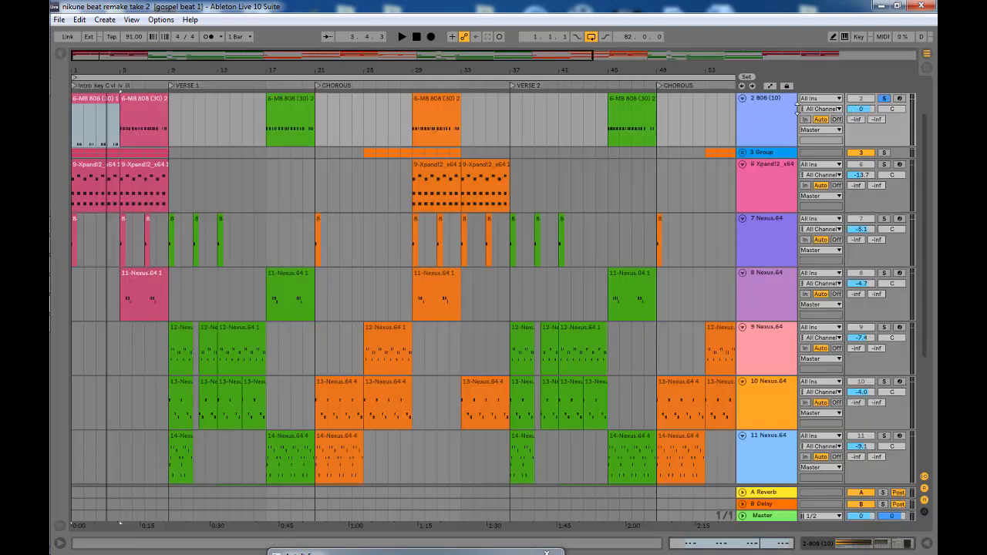
# Step: Show the 808 (10) track's device chain and examine its sample instrument, Amp and Compressor
pyautogui.doubleClick(777, 113)
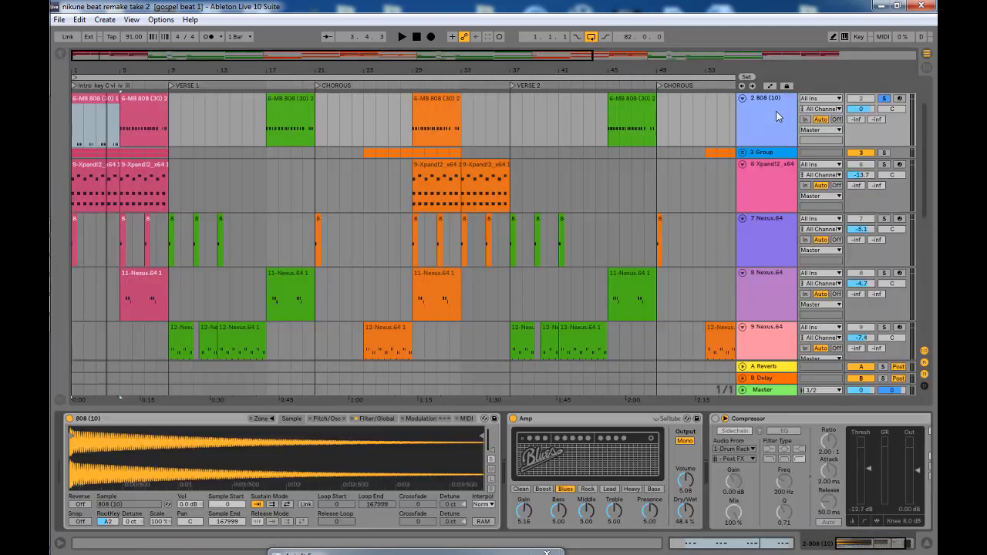
pyautogui.click(113, 418)
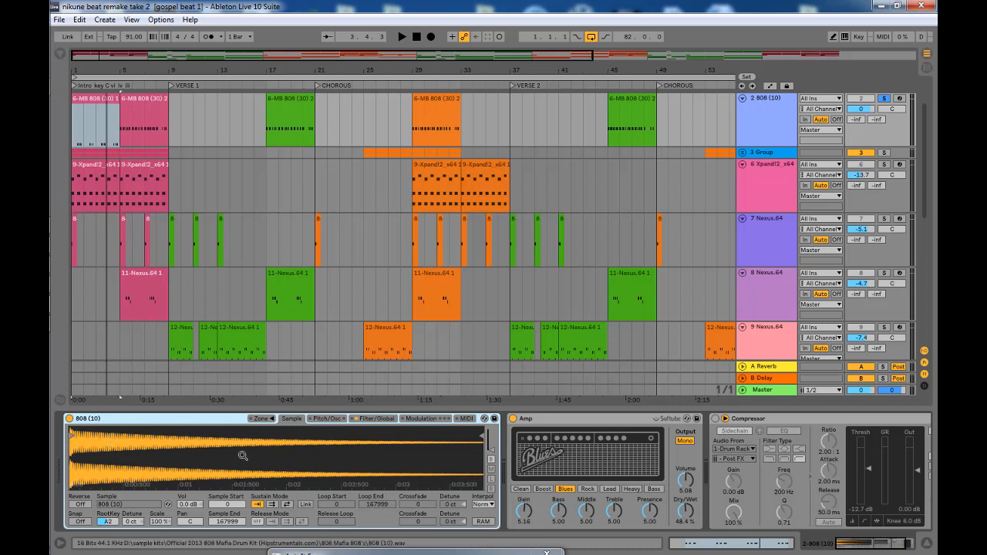
pyautogui.click(547, 423)
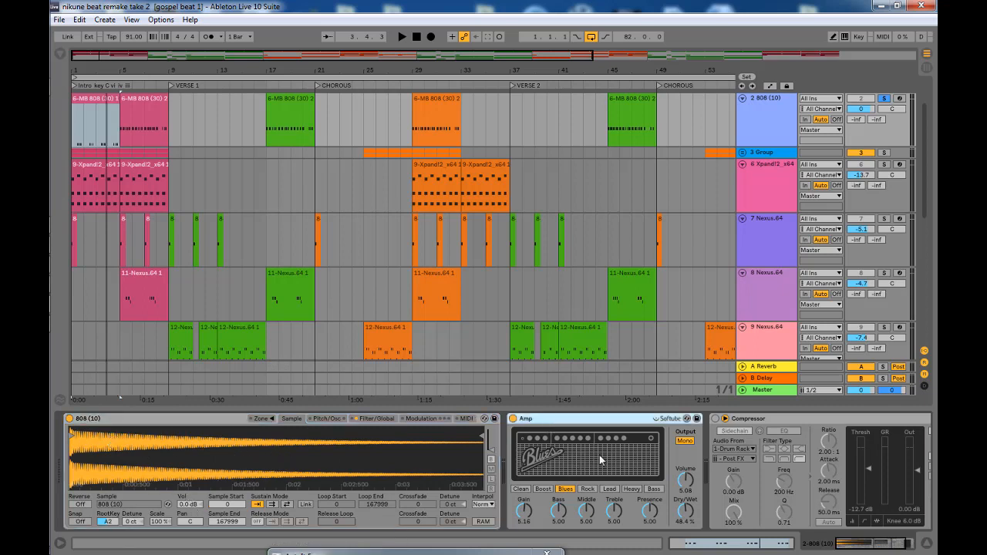
pyautogui.click(848, 544)
pyautogui.click(649, 422)
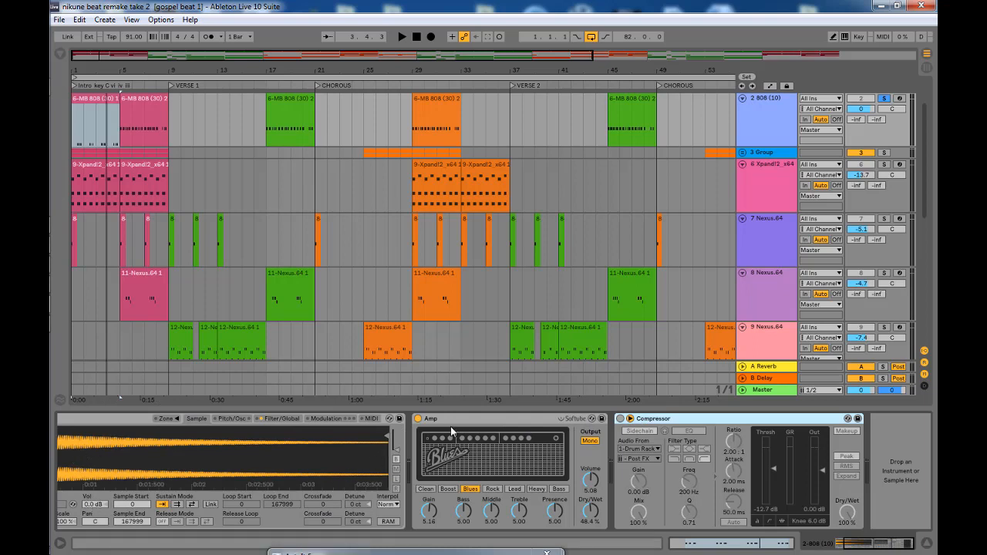
pyautogui.click(517, 462)
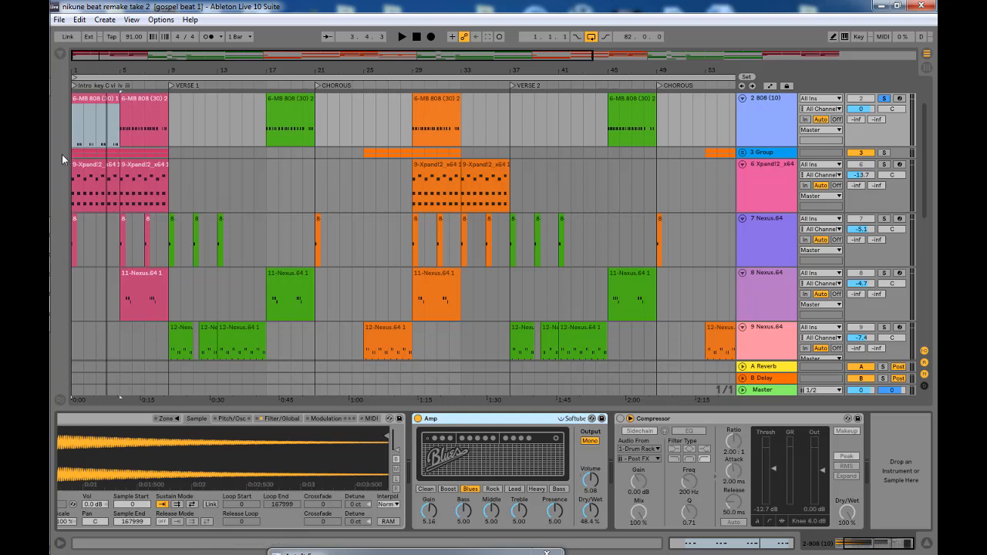
# Step: Compare the 808 bass line by playing it with the Amp switched off and again with it switched back on
pyautogui.moveTo(125, 69); pyautogui.dragTo(126, 83)
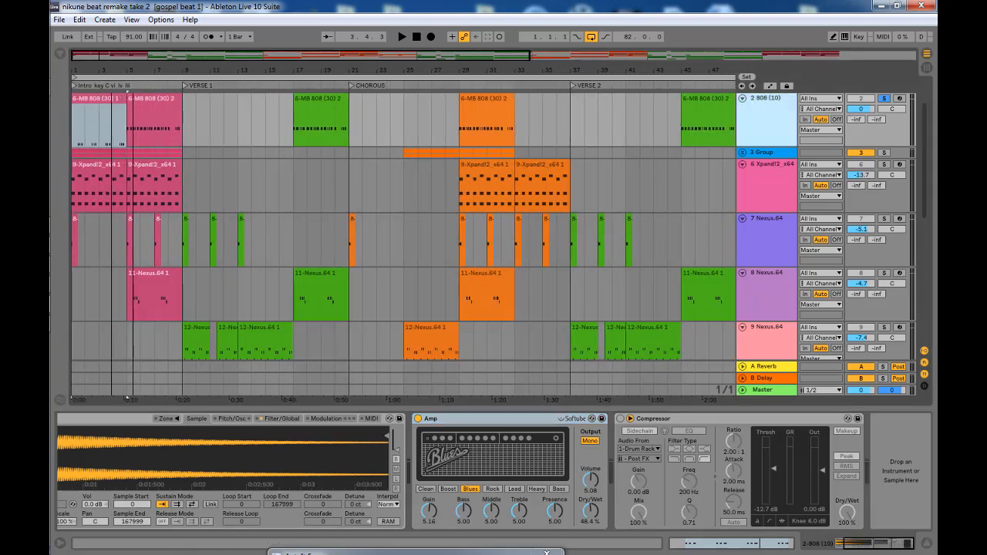
pyautogui.click(418, 419)
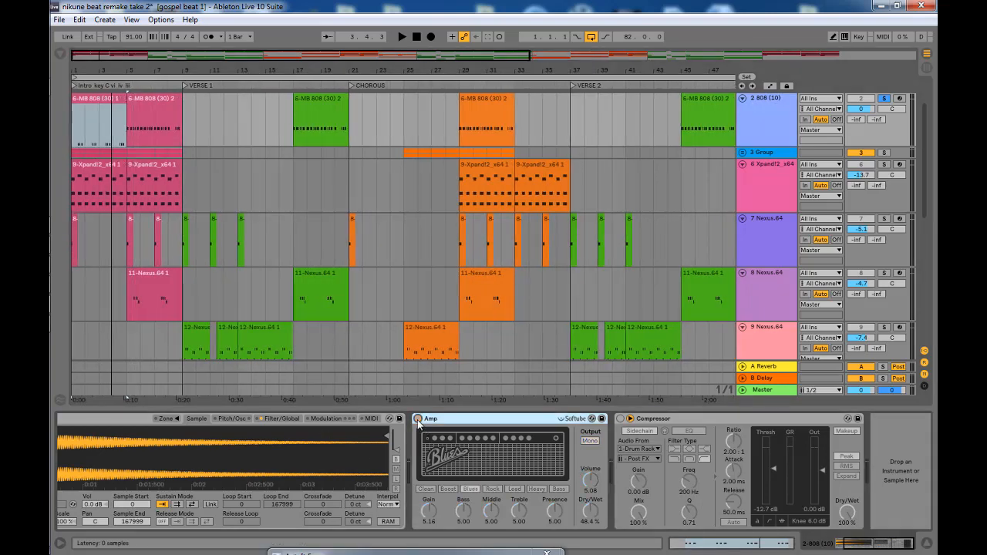
pyautogui.press('space')
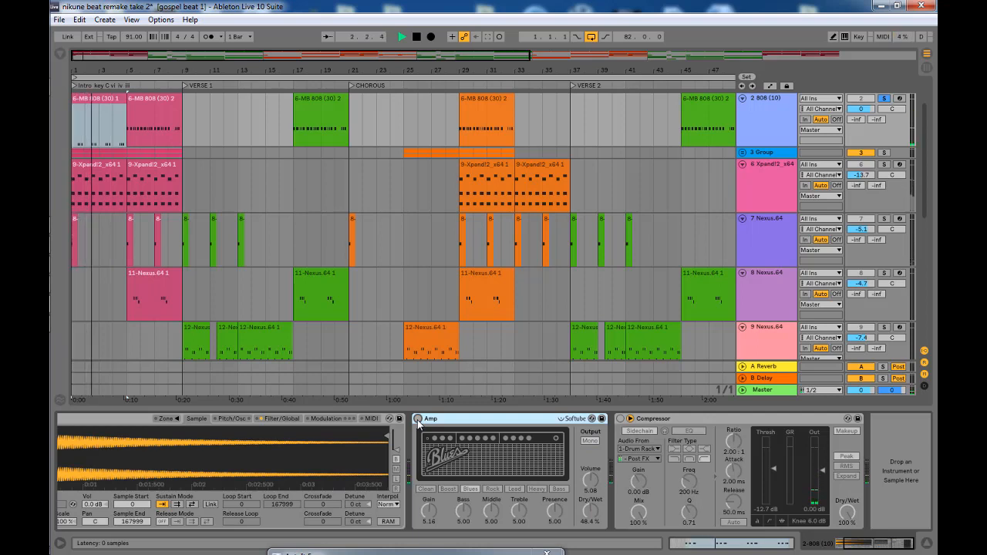
pyautogui.press('space')
pyautogui.click(418, 418)
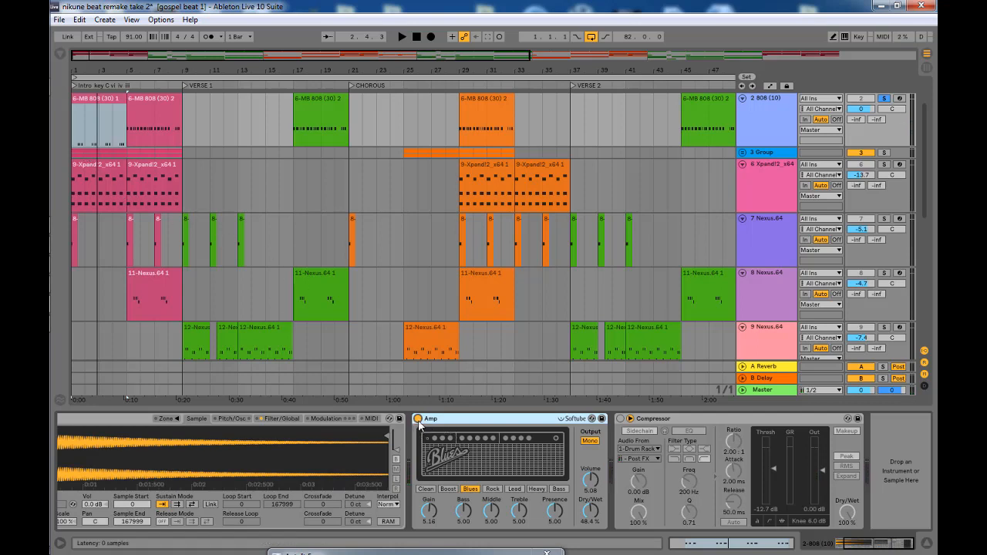
pyautogui.press('space')
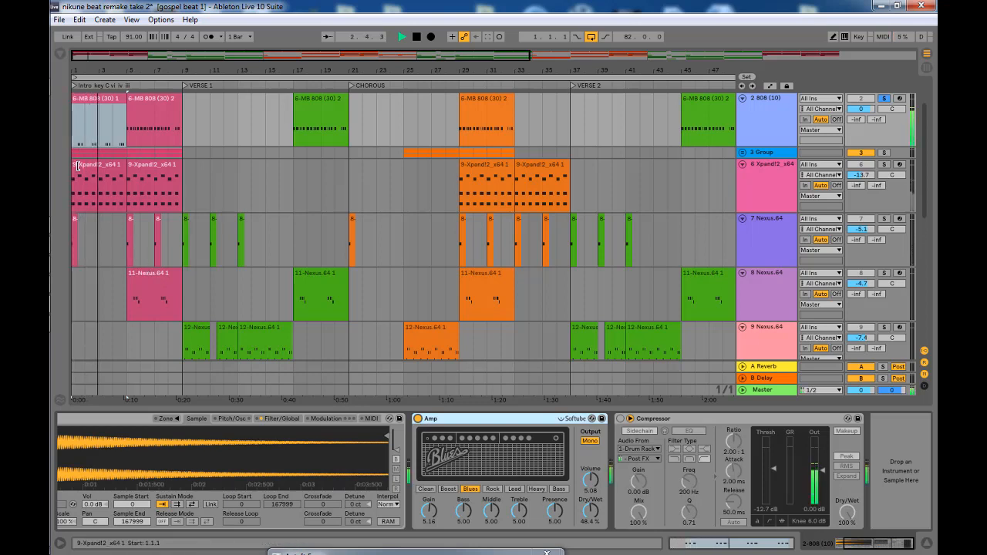
pyautogui.press('space')
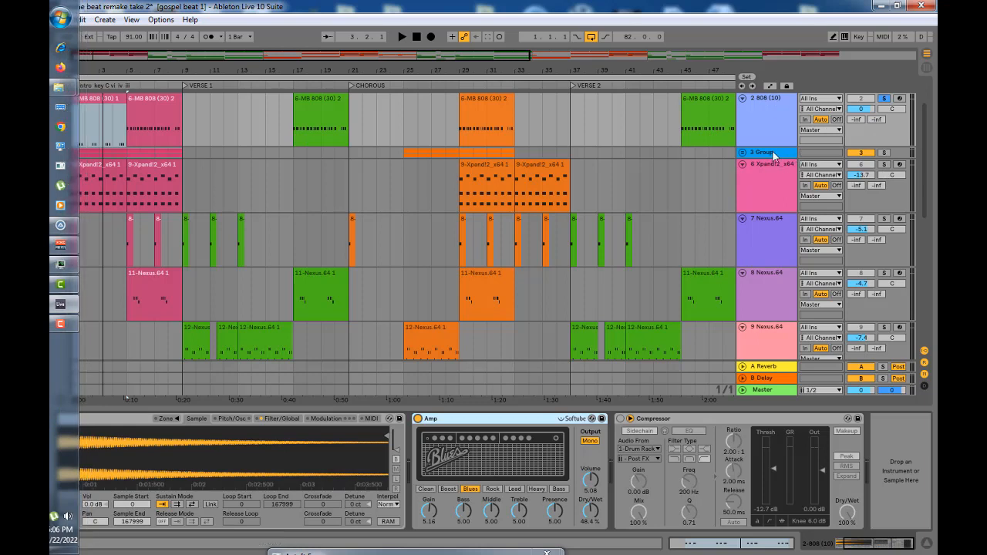
# Step: Solo the 3 Group track and unfold it to show the tracks inside
pyautogui.click(885, 154)
pyautogui.click(885, 154)
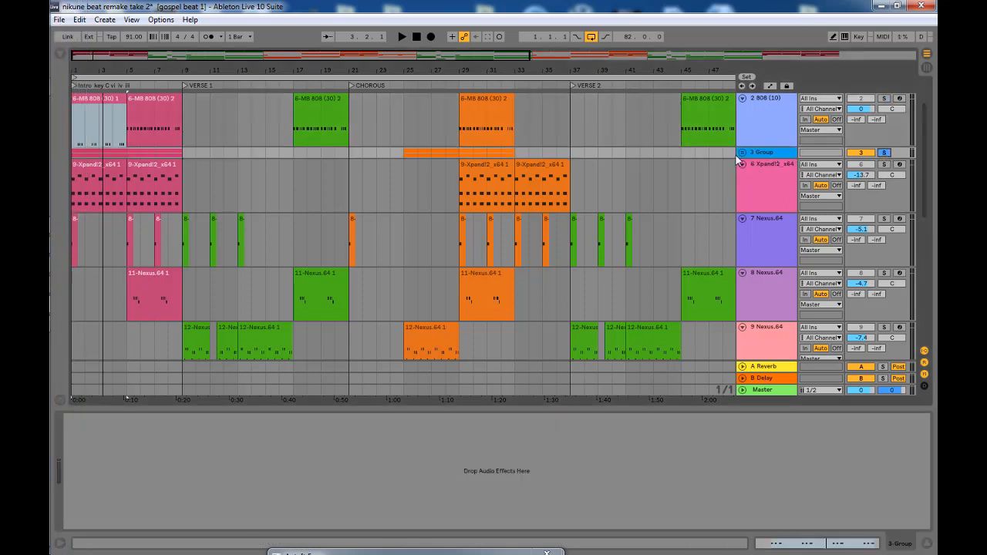
pyautogui.click(741, 153)
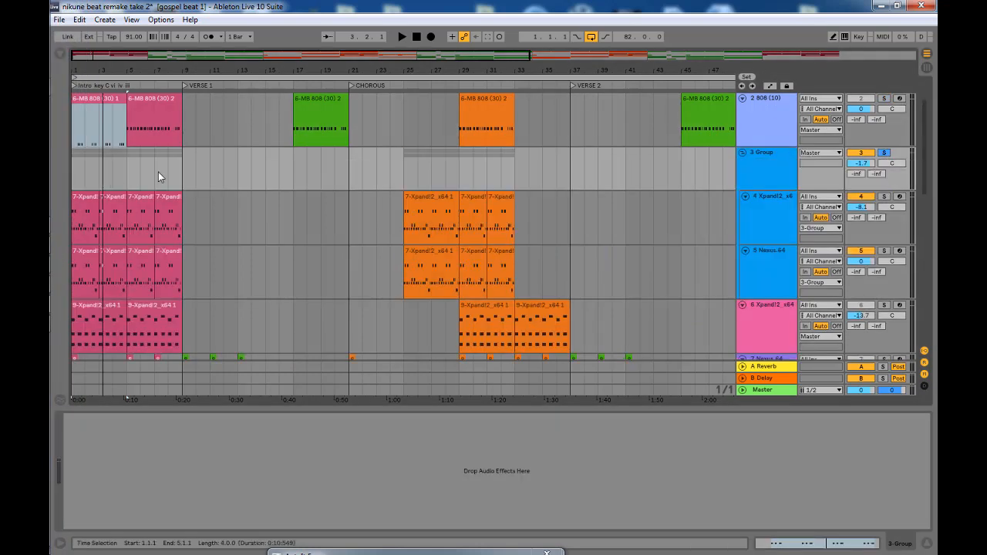
# Step: Audition the group's layered melody over the first two-bar intro clip of the 4 Xpand!2_x64 track
pyautogui.press('space')
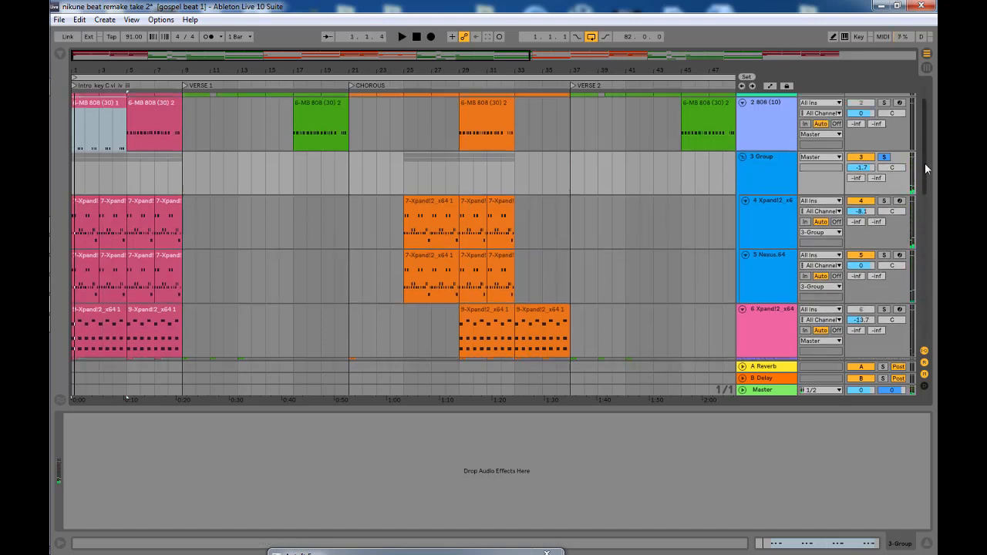
pyautogui.moveTo(924, 163); pyautogui.dragTo(929, 191)
pyautogui.moveTo(73, 127); pyautogui.dragTo(99, 127)
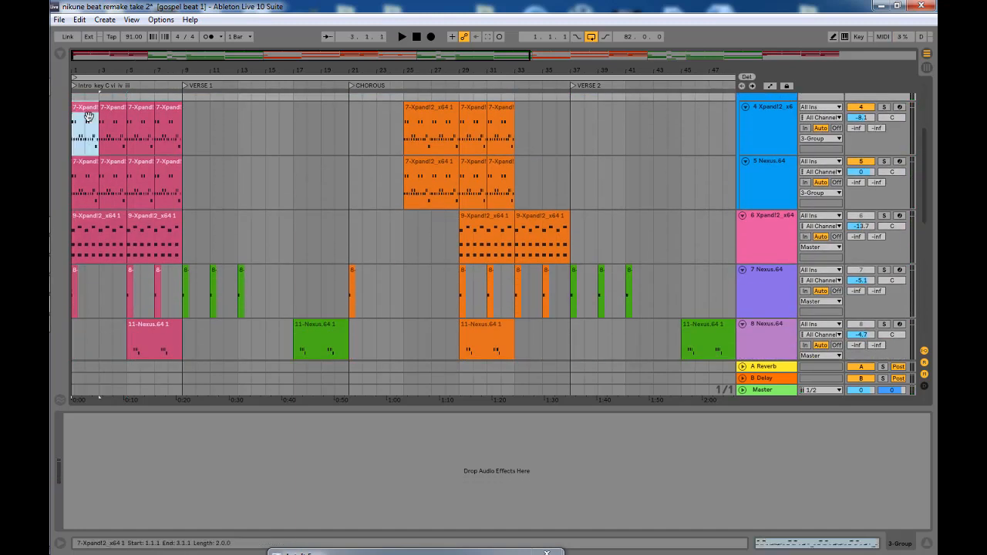
pyautogui.press('space')
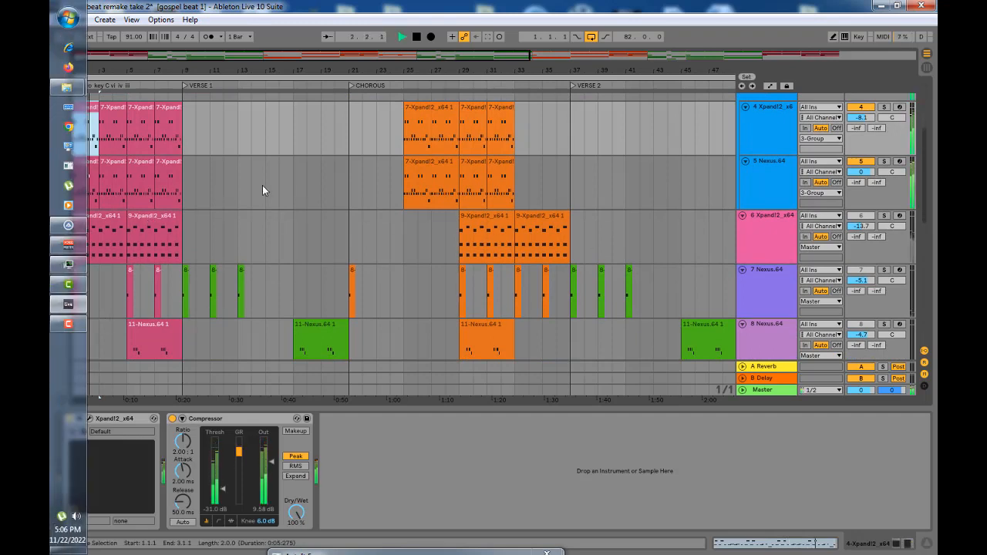
pyautogui.press('space')
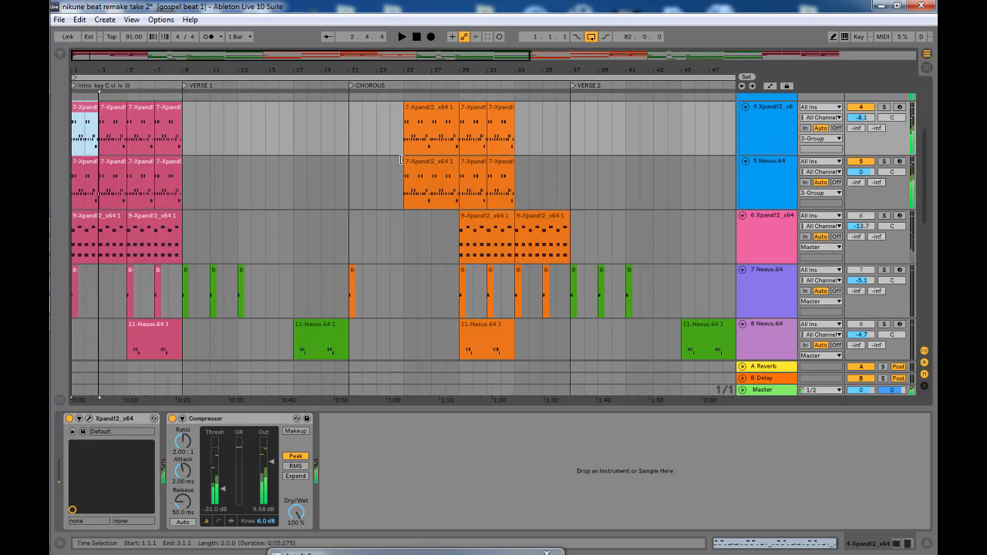
# Step: Solo the 4 Xpand!2_x64 track and play its first intro clip in the note editor before returning to the arrangement
pyautogui.click(758, 124)
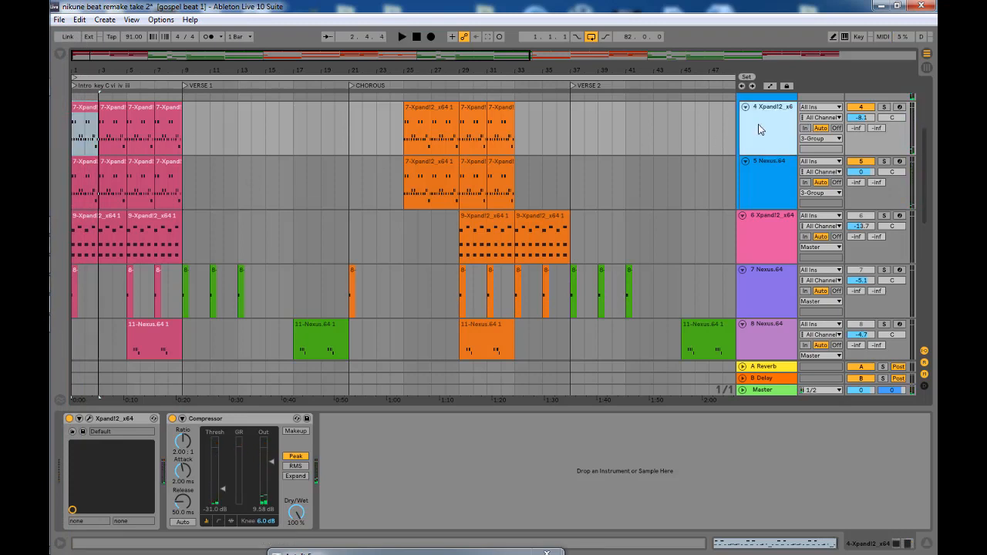
pyautogui.click(886, 108)
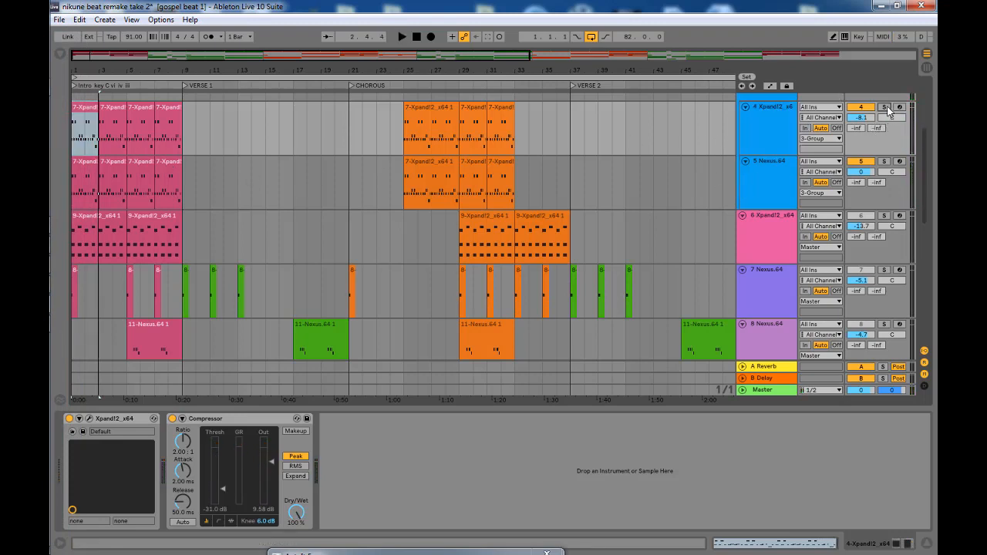
pyautogui.doubleClick(89, 118)
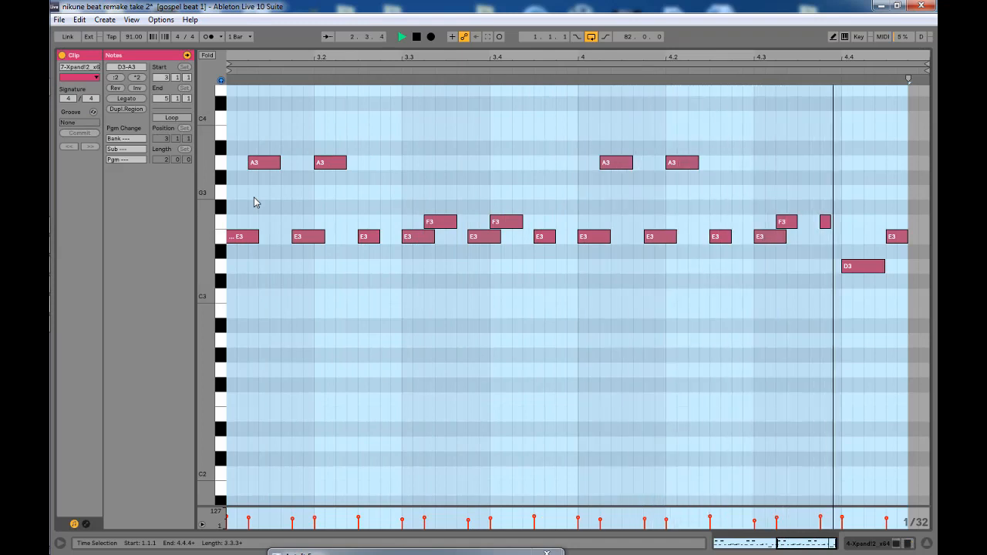
pyautogui.press('space')
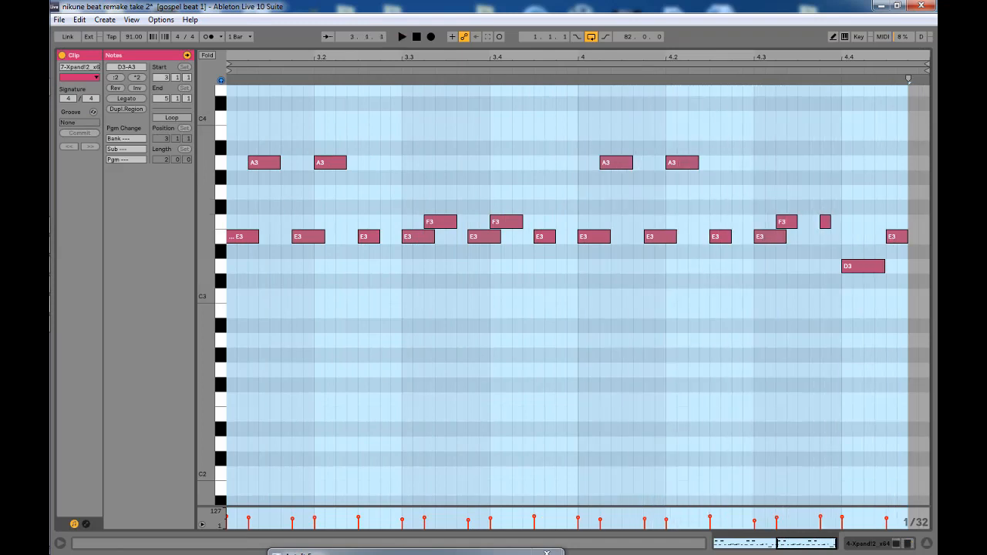
pyautogui.click(928, 543)
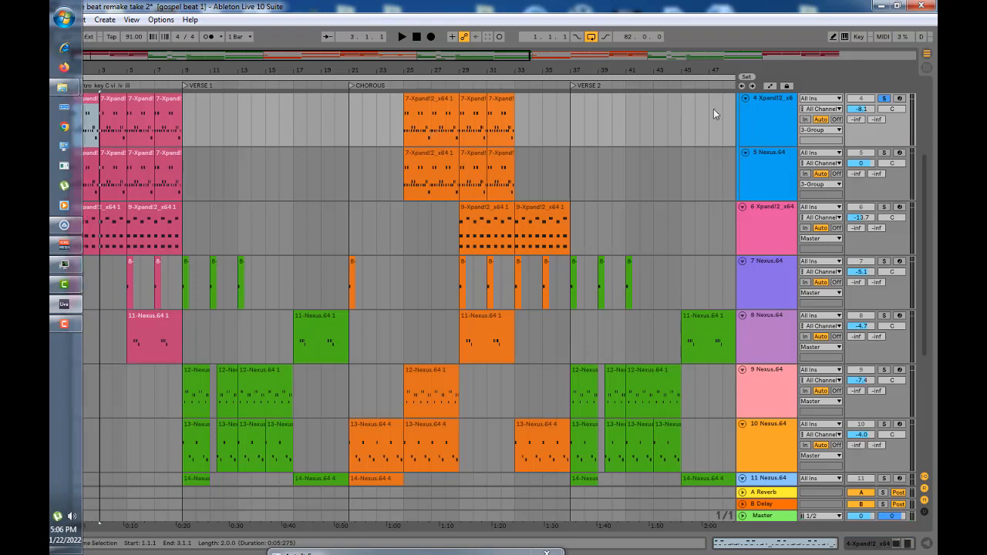
# Step: Open track 4's Xpand!2 instrument, examine the 017 Mallets category containing Octave Kalimba+, and close it without changing the sound
pyautogui.doubleClick(766, 112)
pyautogui.click(91, 421)
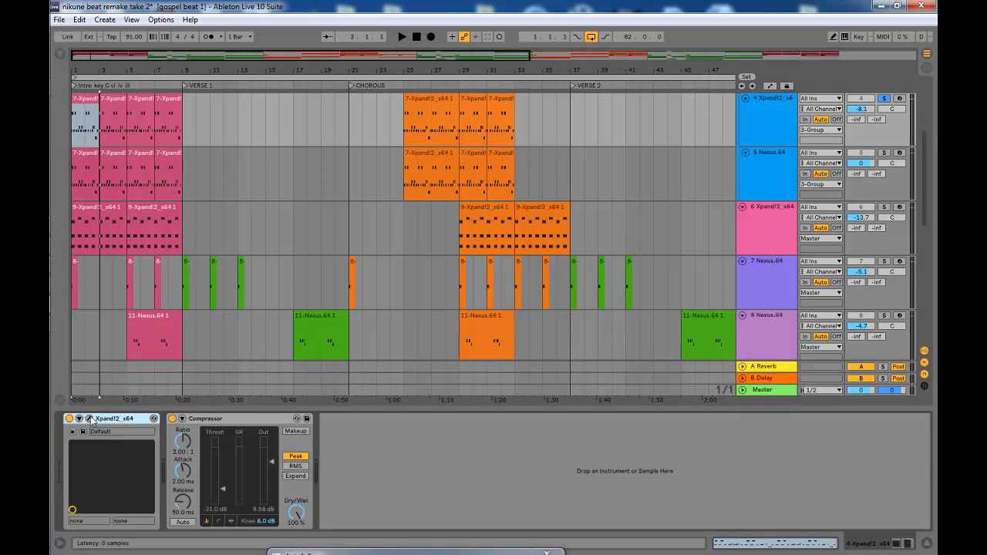
pyautogui.click(88, 419)
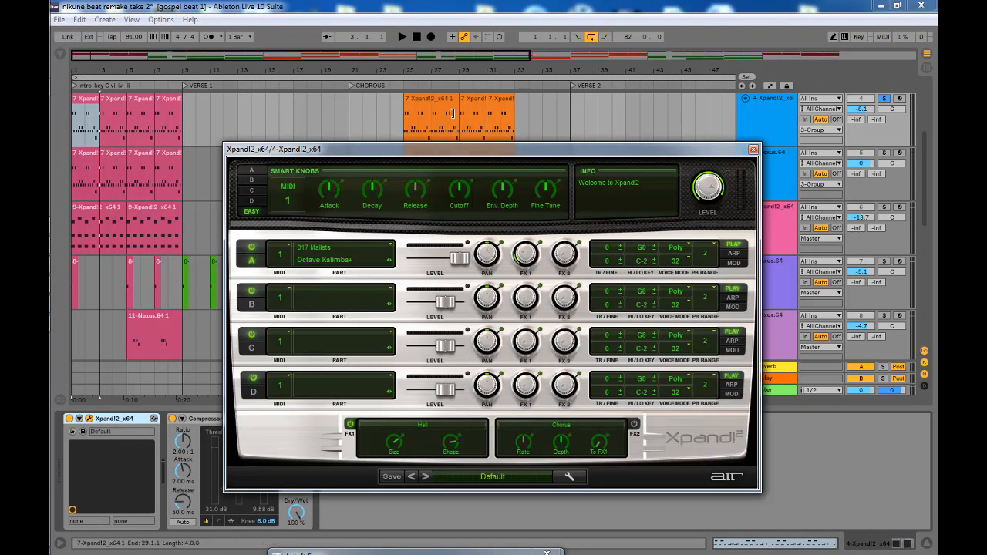
pyautogui.moveTo(408, 148); pyautogui.dragTo(400, 100)
pyautogui.click(314, 204)
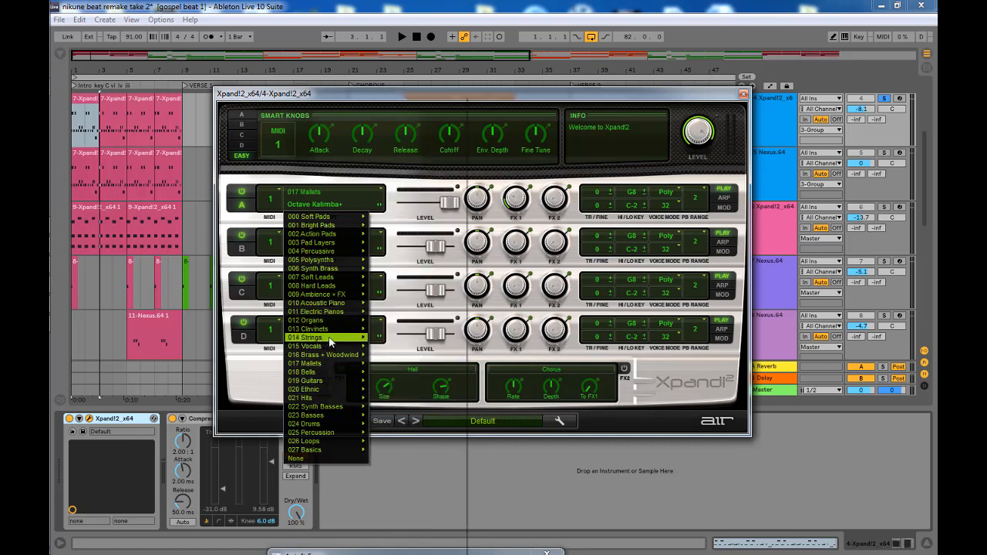
pyautogui.moveTo(317, 384)
pyautogui.moveTo(321, 361)
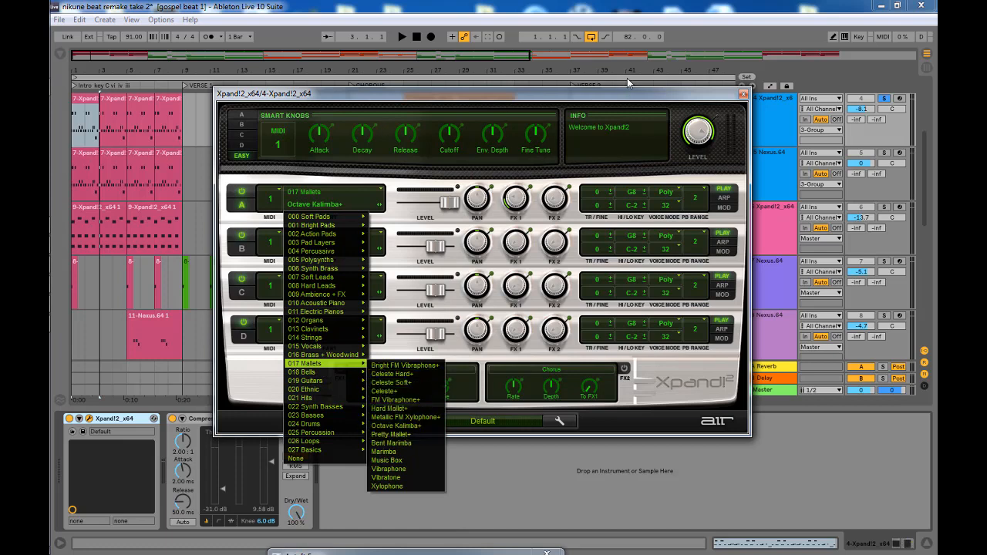
pyautogui.click(375, 211)
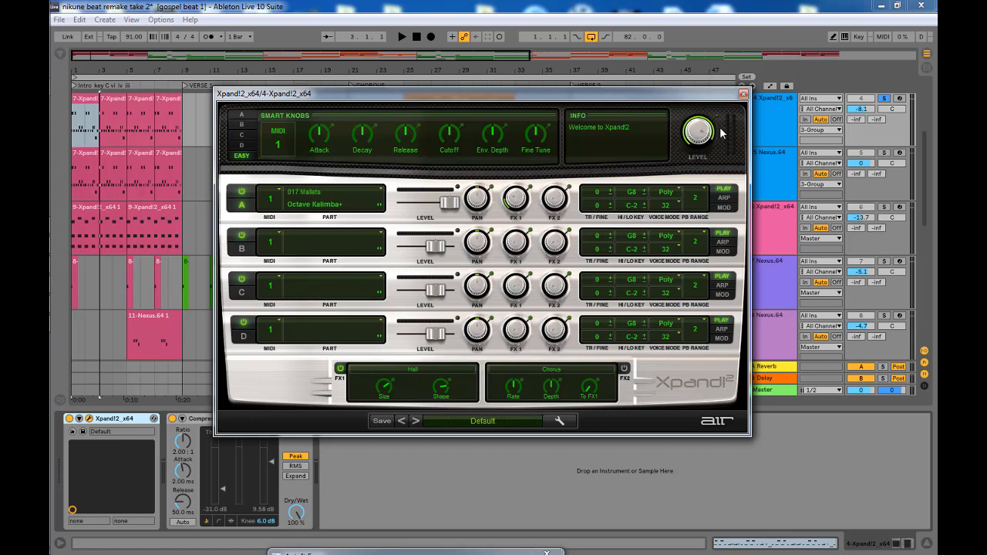
pyautogui.click(743, 94)
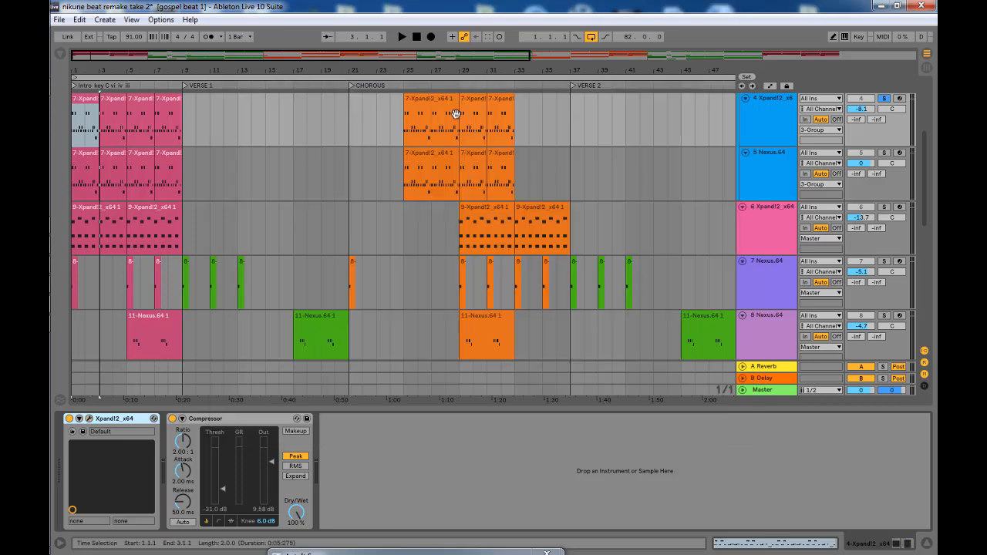
# Step: Solo the 5 Nexus.64 track and play its first intro clip in the note editor before returning to the arrangement
pyautogui.click(887, 152)
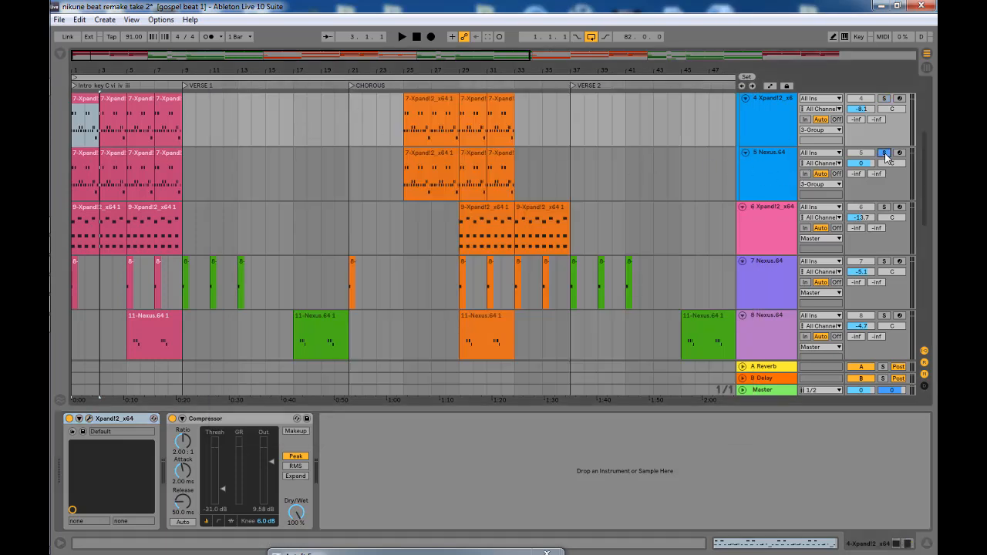
pyautogui.doubleClick(86, 157)
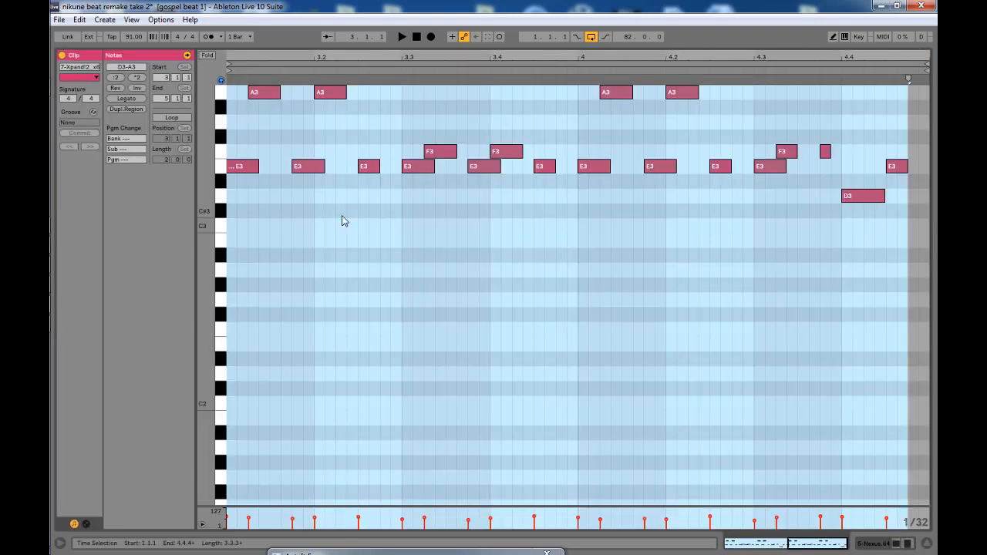
pyautogui.press('space')
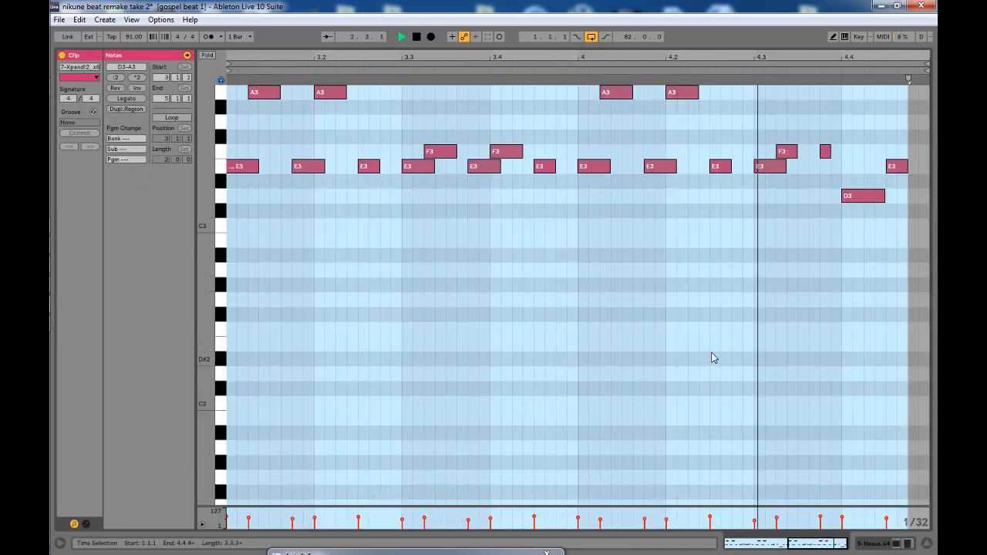
pyautogui.press('space')
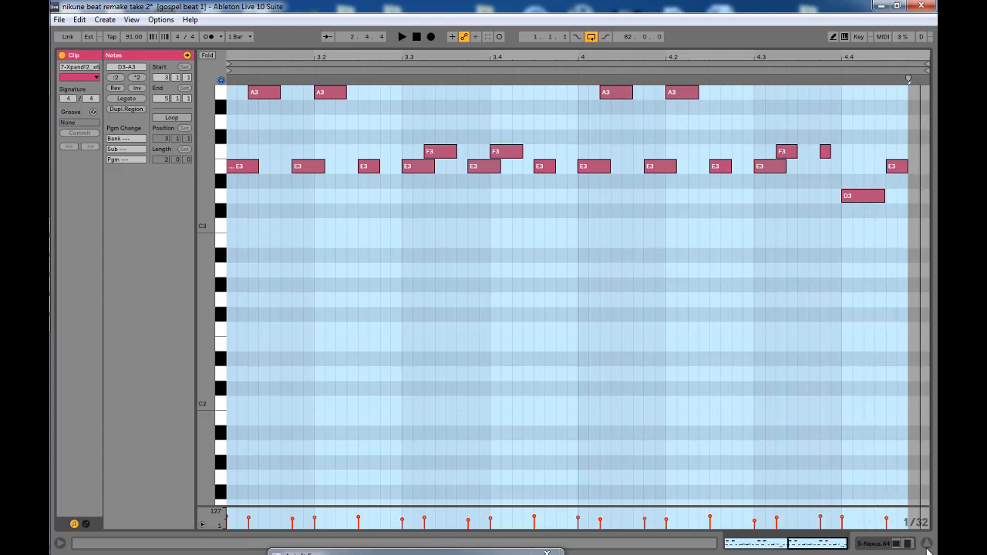
pyautogui.hotkey('ctrl', 'alt', 'l')
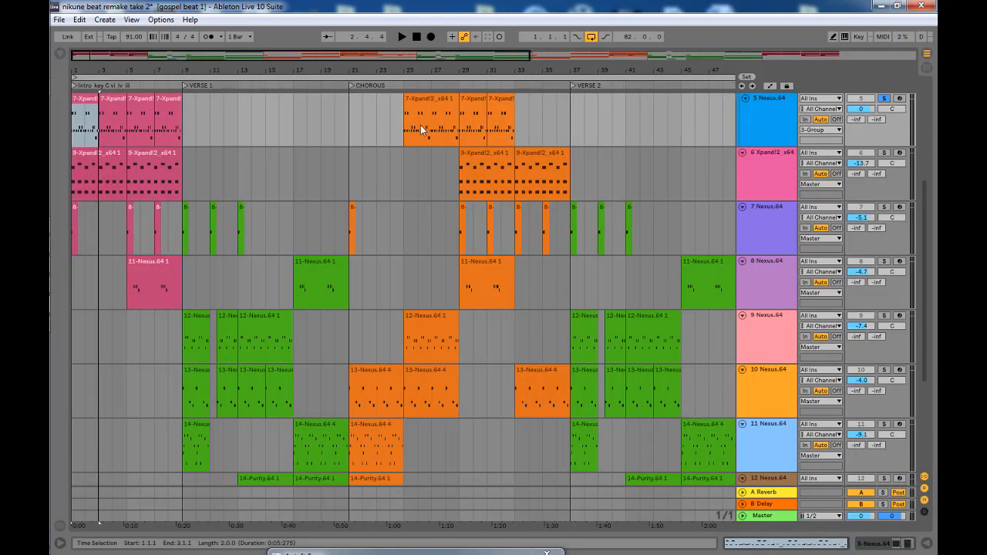
# Step: Open the Nexus instrument on track 5, examine its Plucked preset PL Digital Xylophone, and close the instrument
pyautogui.doubleClick(779, 118)
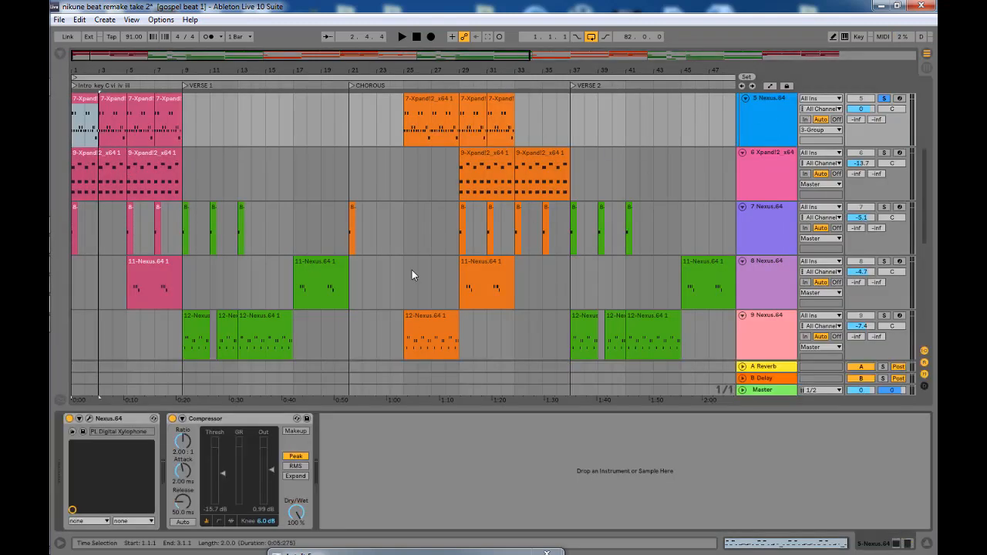
pyautogui.click(90, 421)
pyautogui.click(90, 418)
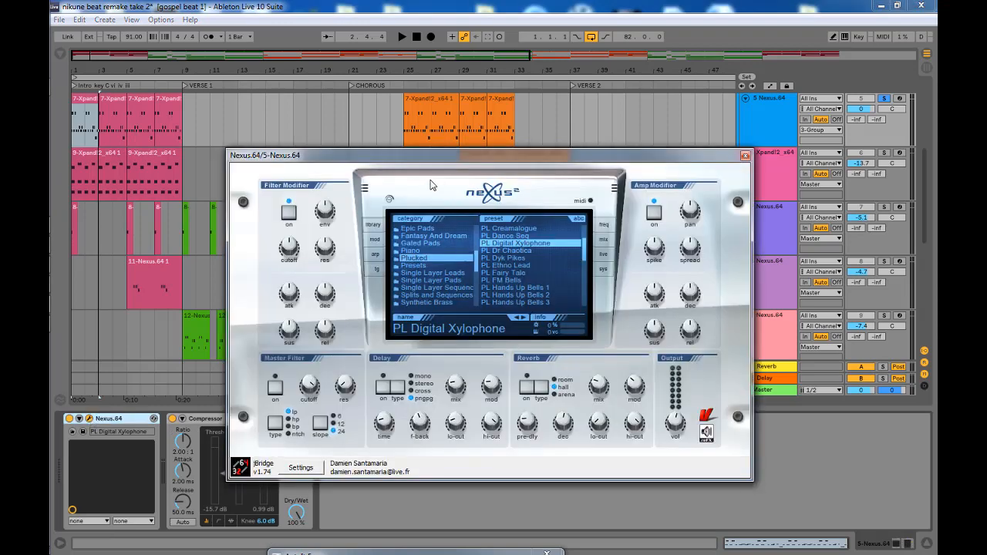
pyautogui.moveTo(443, 164); pyautogui.dragTo(442, 125)
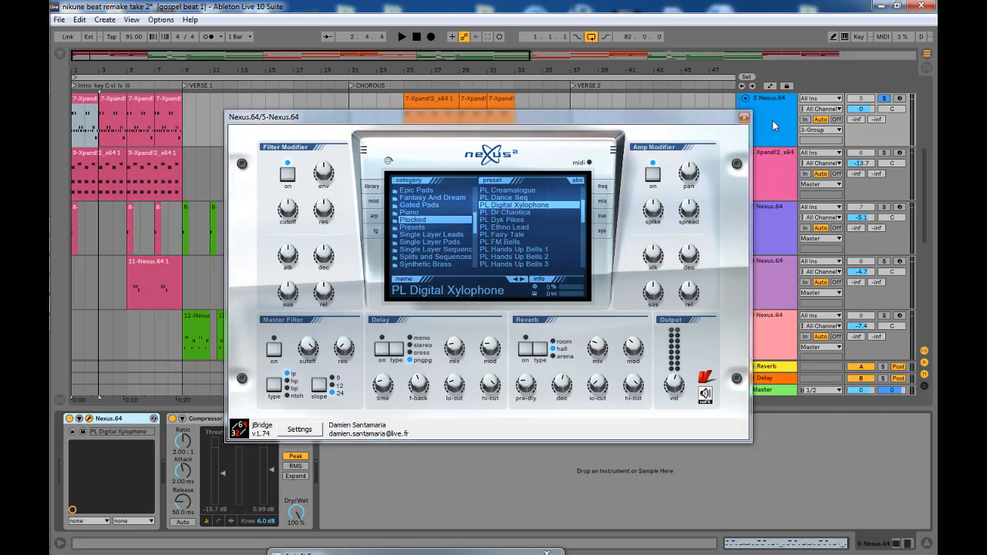
pyautogui.click(744, 118)
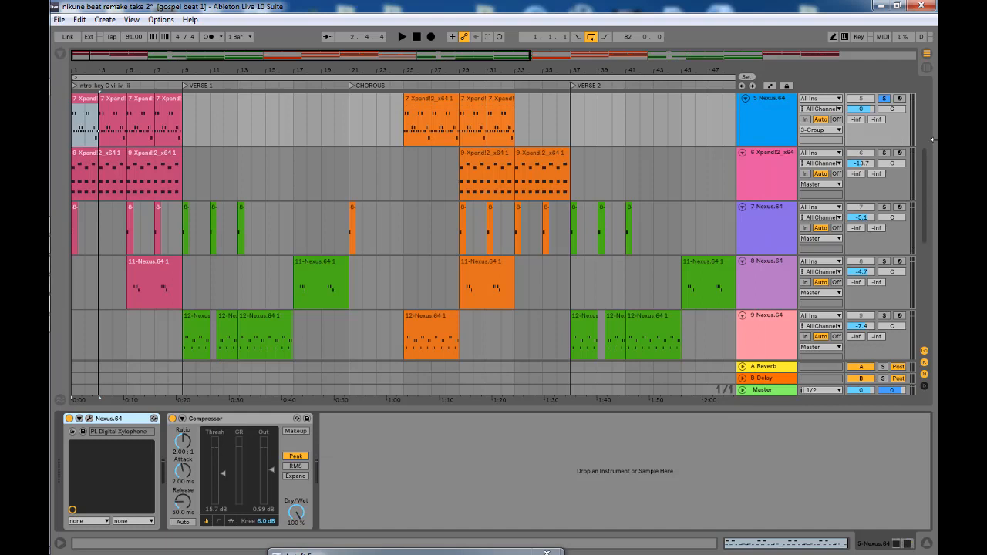
# Step: Solo the 4 Xpand!2_x64 track alongside 5 Nexus.64 and play both layers together over the first two intro bars
pyautogui.moveTo(922, 170); pyautogui.dragTo(929, 129)
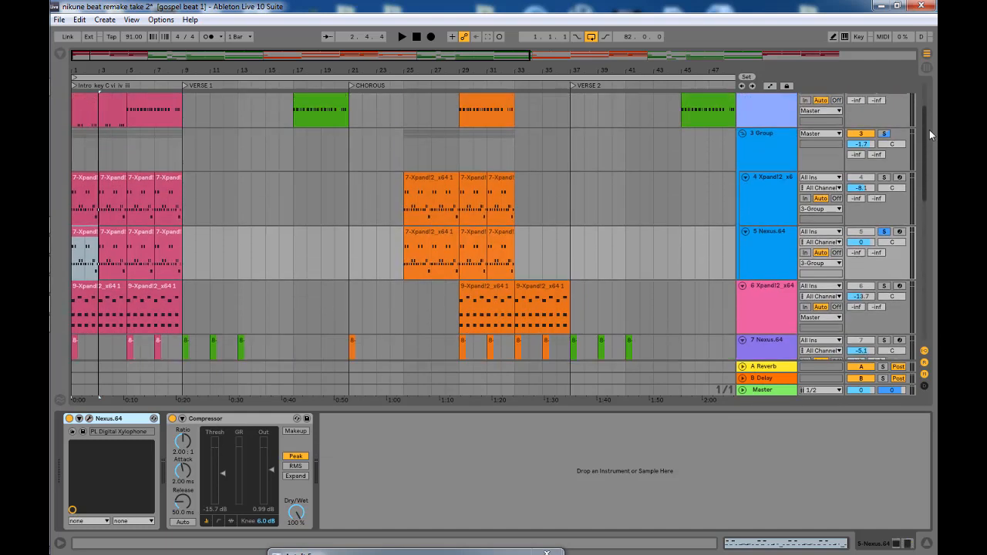
pyautogui.click(884, 177)
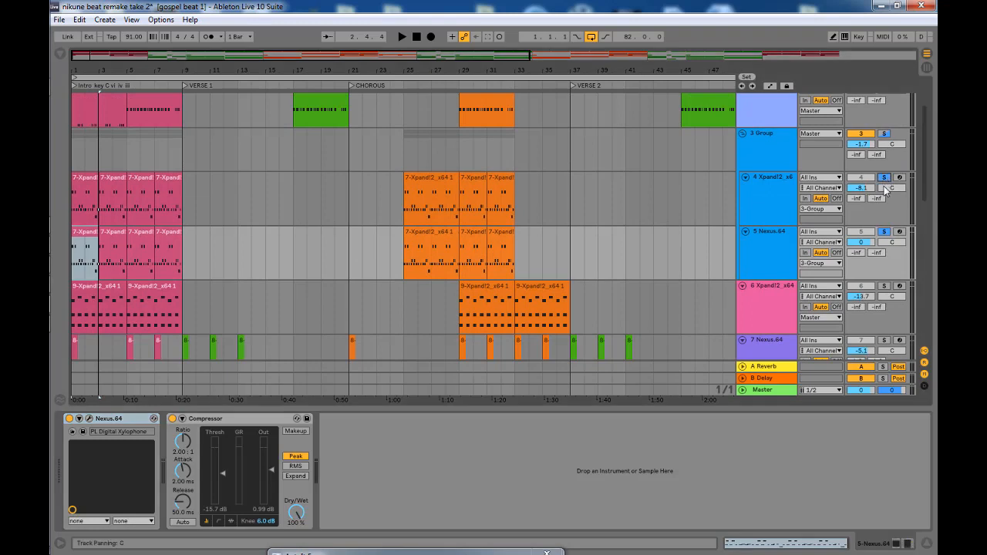
pyautogui.press('space')
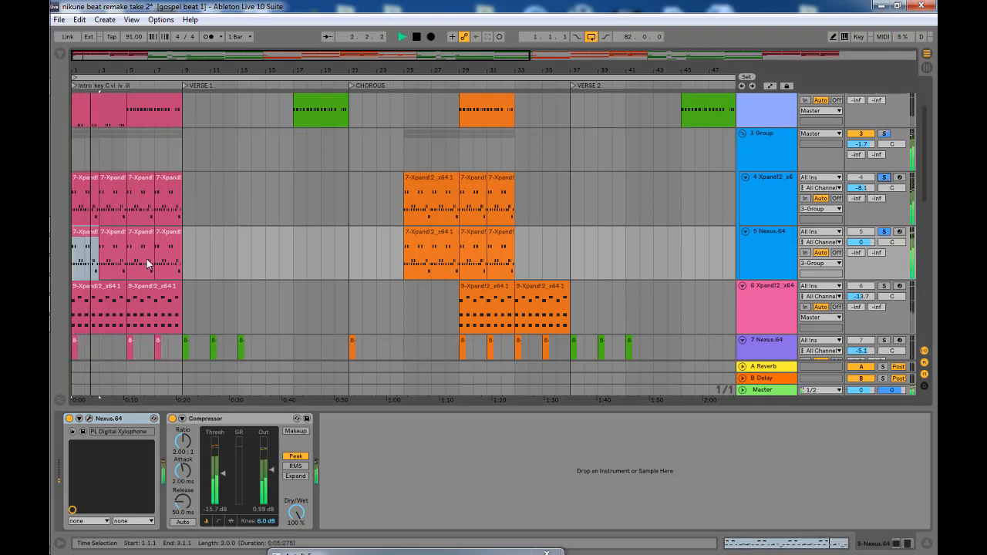
pyautogui.press('space')
# Step: Clear the solos on the grouped tracks and fold the 3 Group track
pyautogui.click(884, 177)
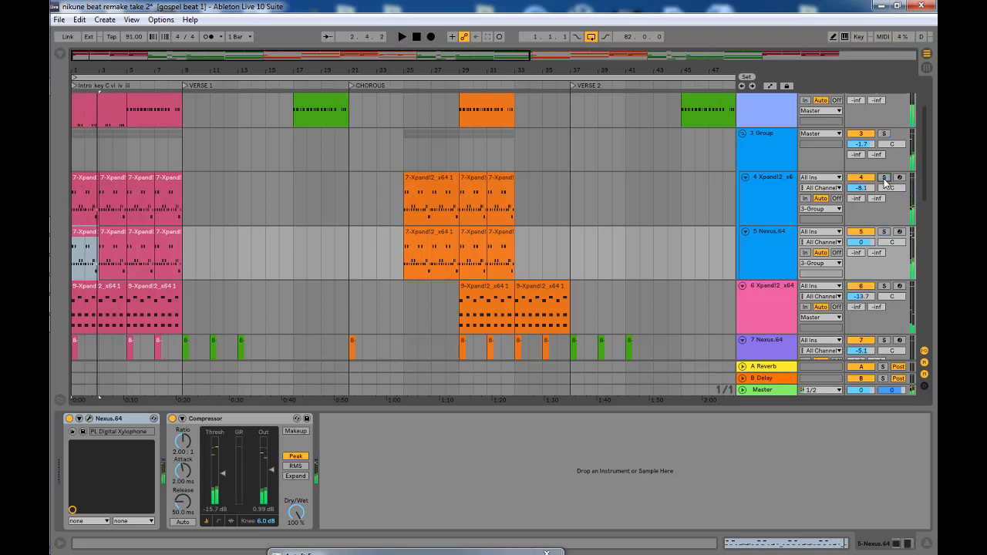
pyautogui.click(781, 193)
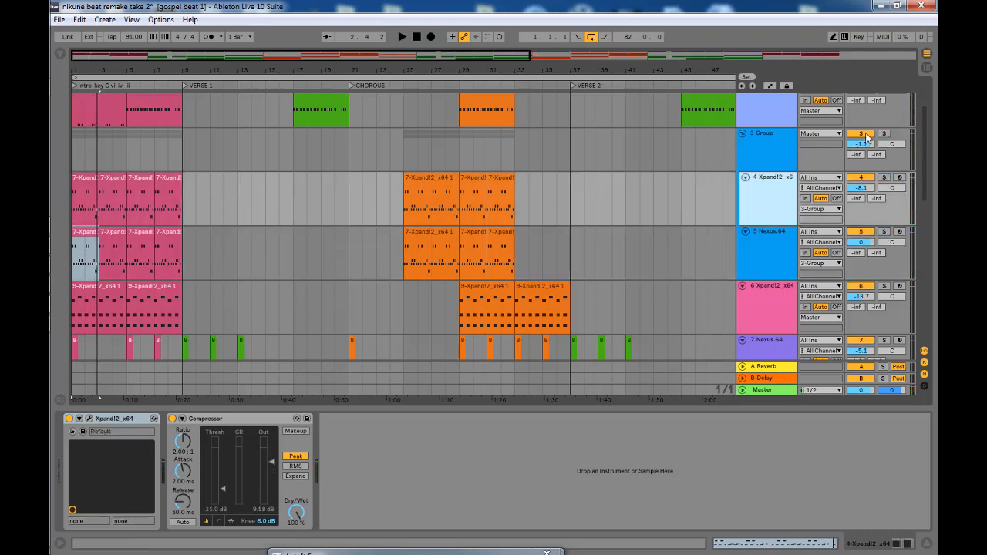
pyautogui.click(743, 135)
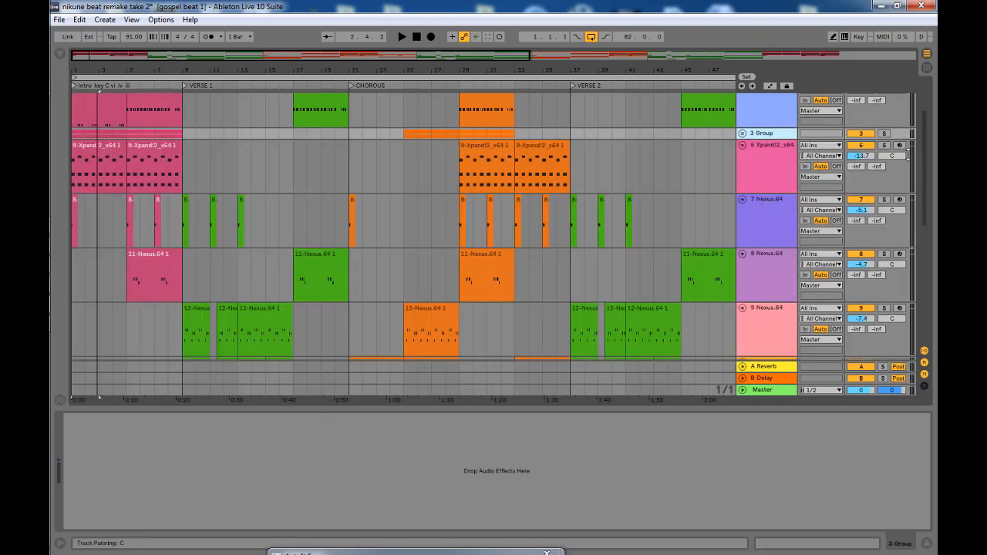
# Step: Solo the 6 Xpand!2_x64 track and play its first intro clip in the note editor before returning to the arrangement
pyautogui.click(883, 146)
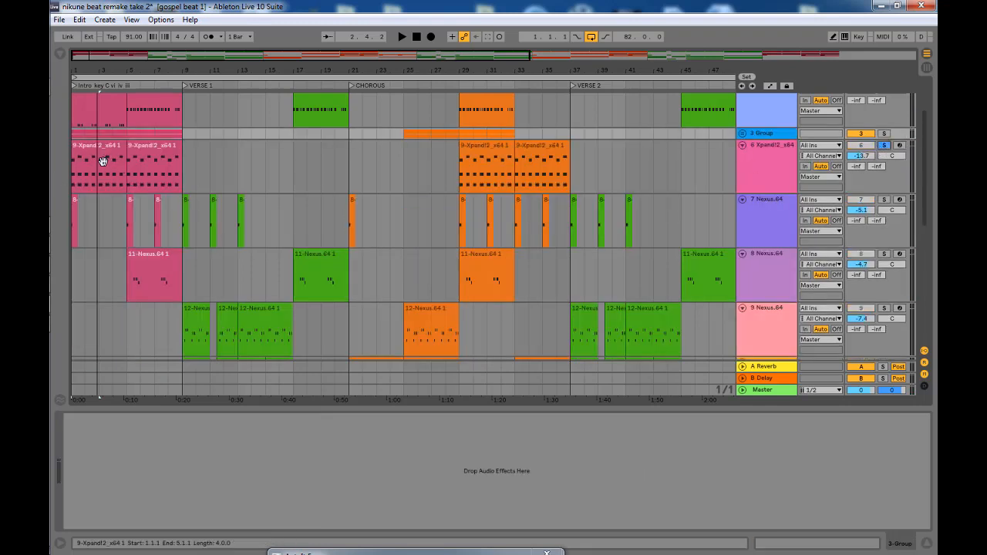
pyautogui.click(81, 158)
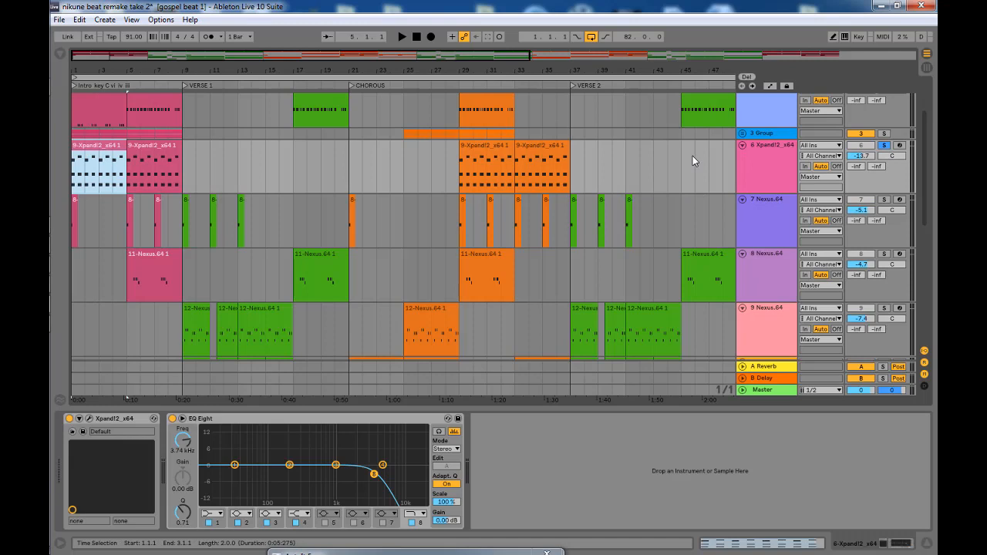
pyautogui.doubleClick(98, 162)
pyautogui.press('space')
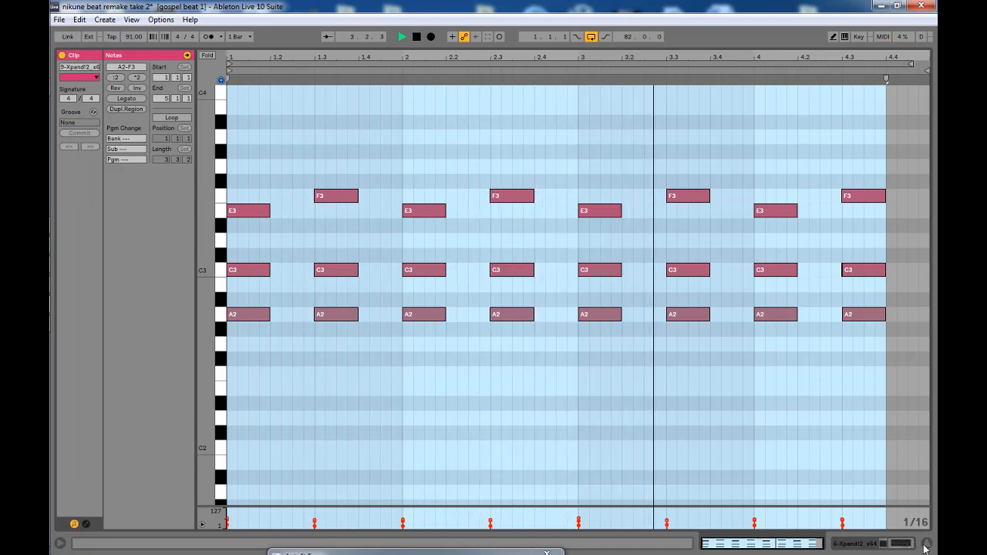
pyautogui.press('Tab')
pyautogui.press('space')
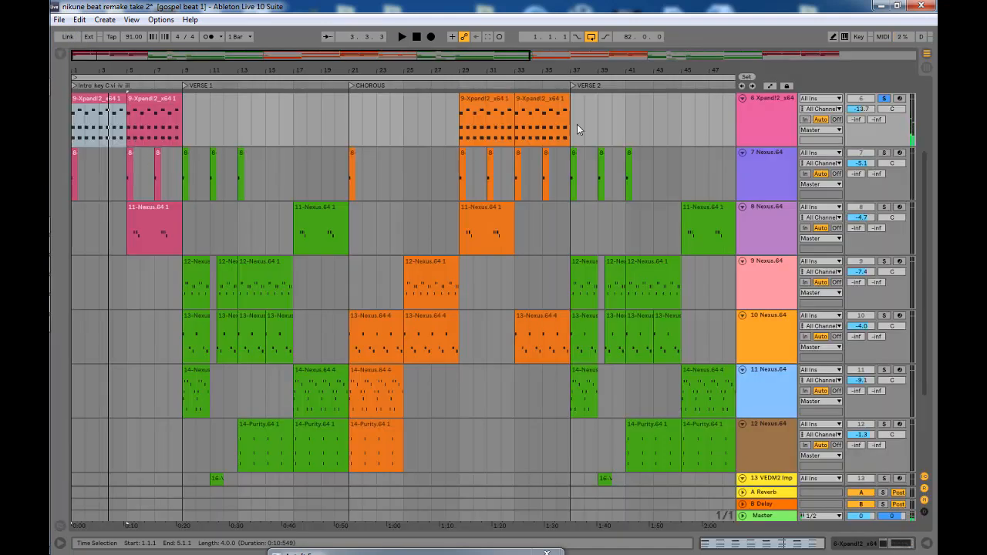
# Step: Open the Xpand!2 instrument on track 6, browse part A's sound categories down to the 006 Synth Brass patches, and close the instrument
pyautogui.doubleClick(763, 110)
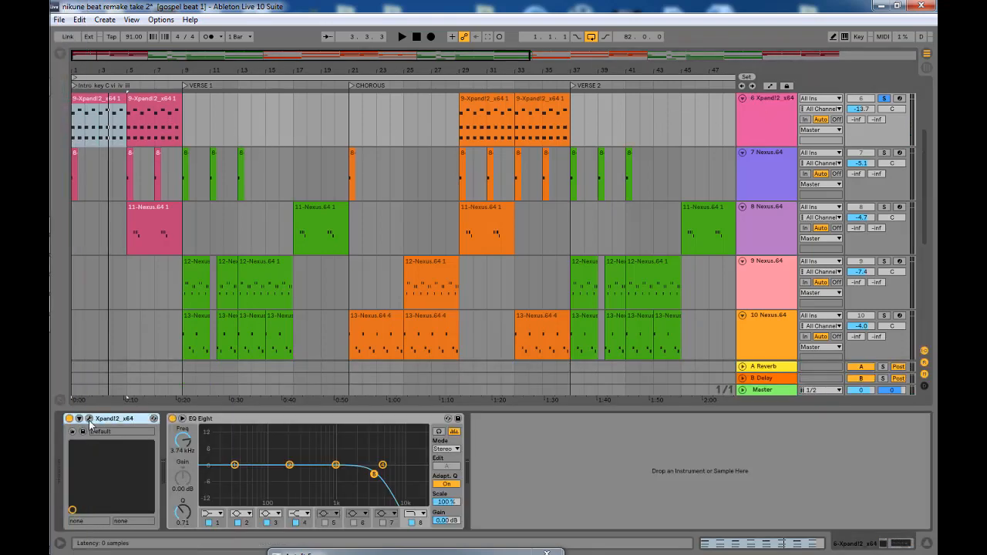
pyautogui.click(90, 420)
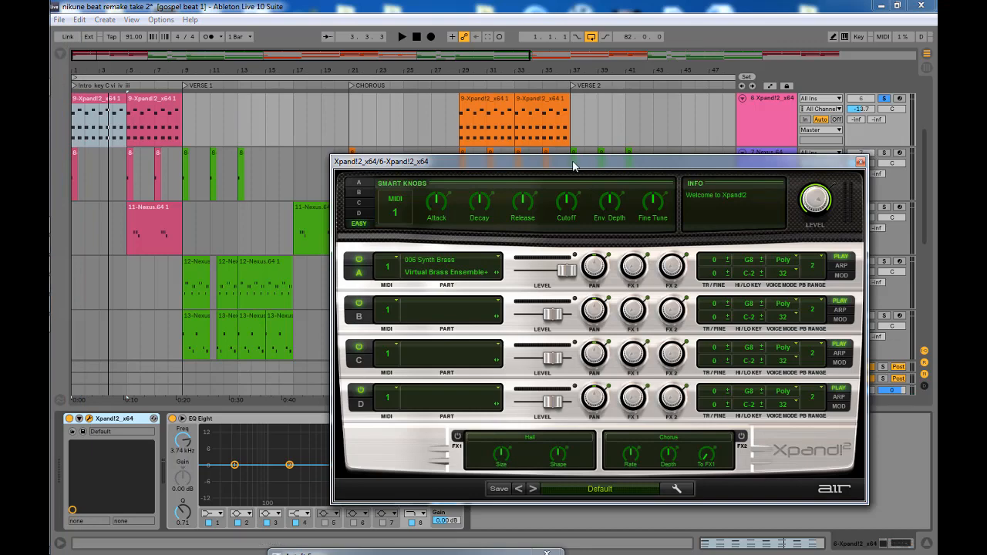
pyautogui.moveTo(565, 175); pyautogui.dragTo(528, 87)
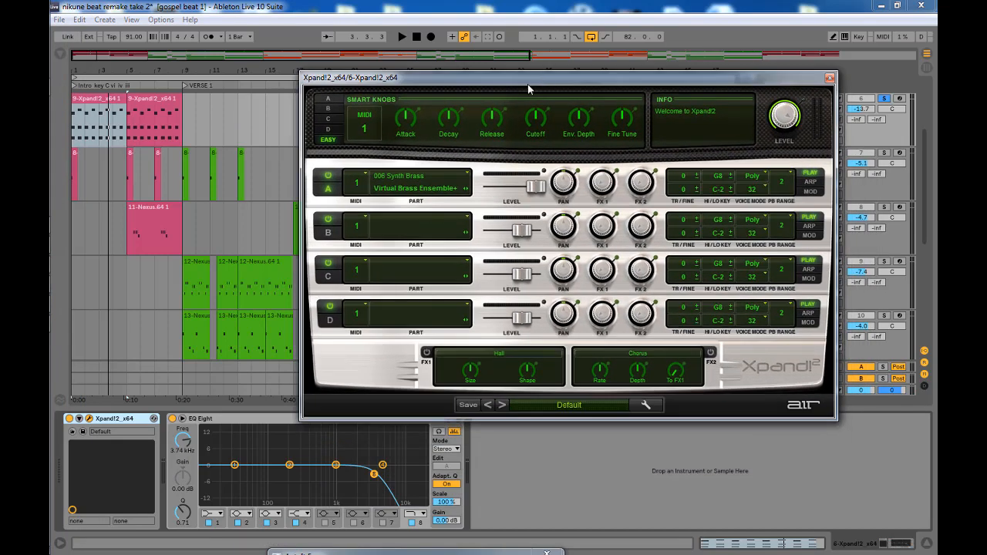
pyautogui.click(401, 183)
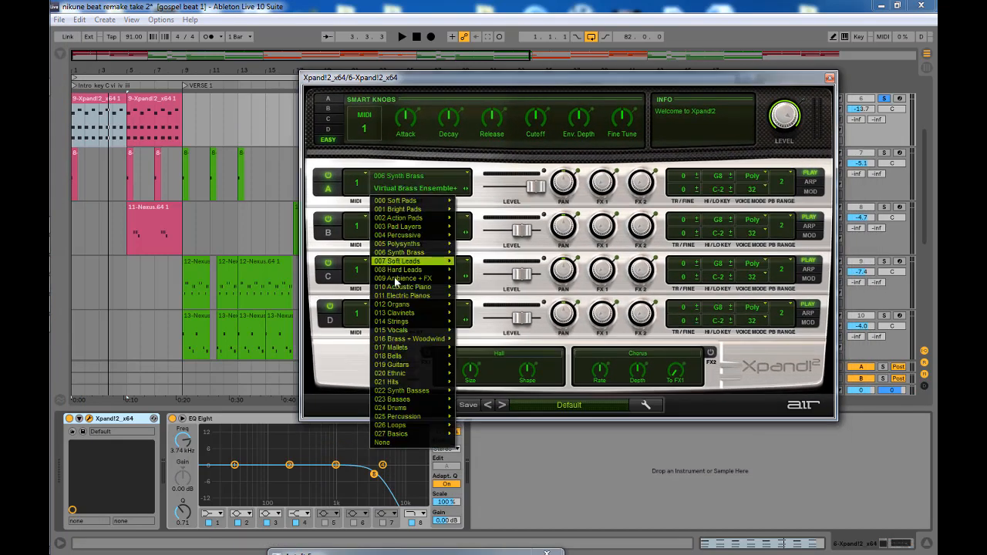
pyautogui.moveTo(402, 307)
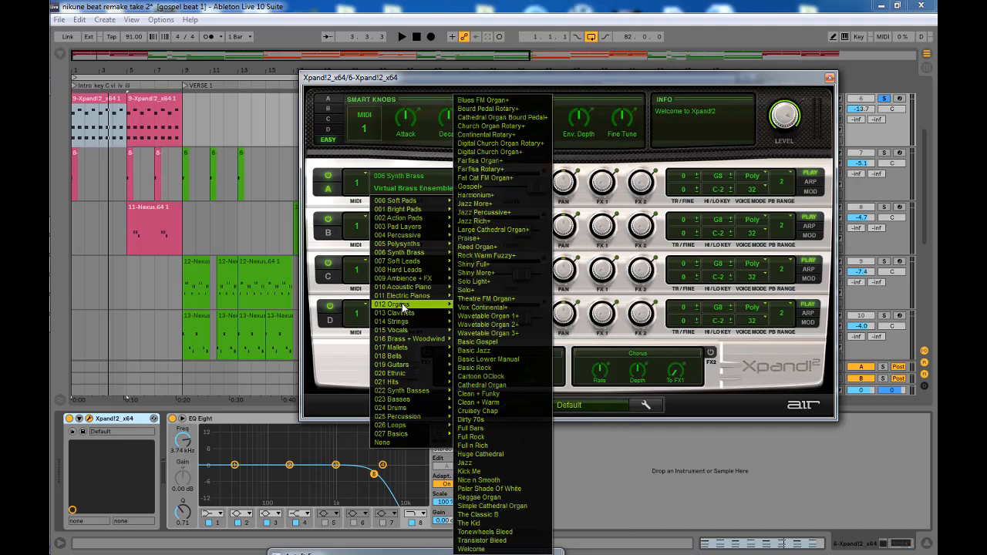
pyautogui.moveTo(401, 325)
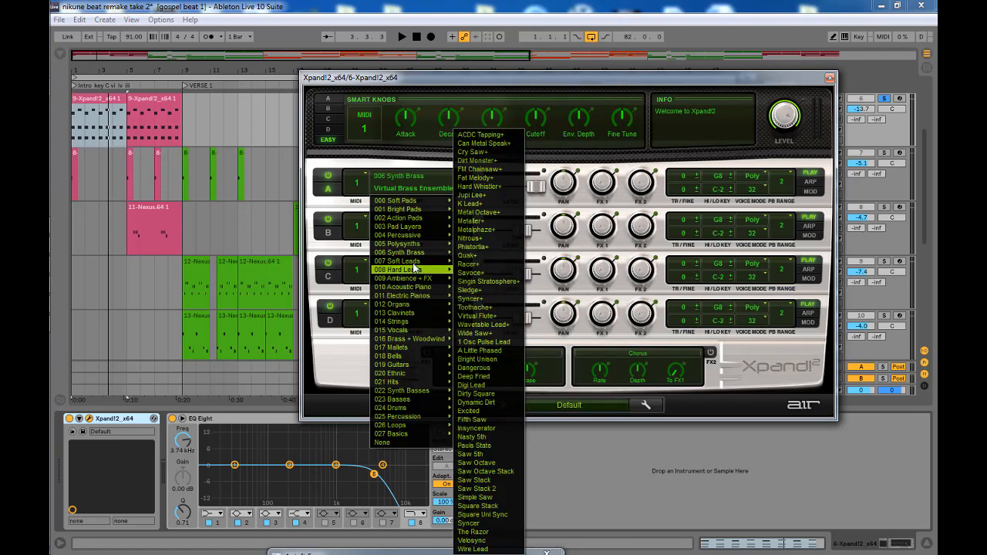
pyautogui.moveTo(408, 219)
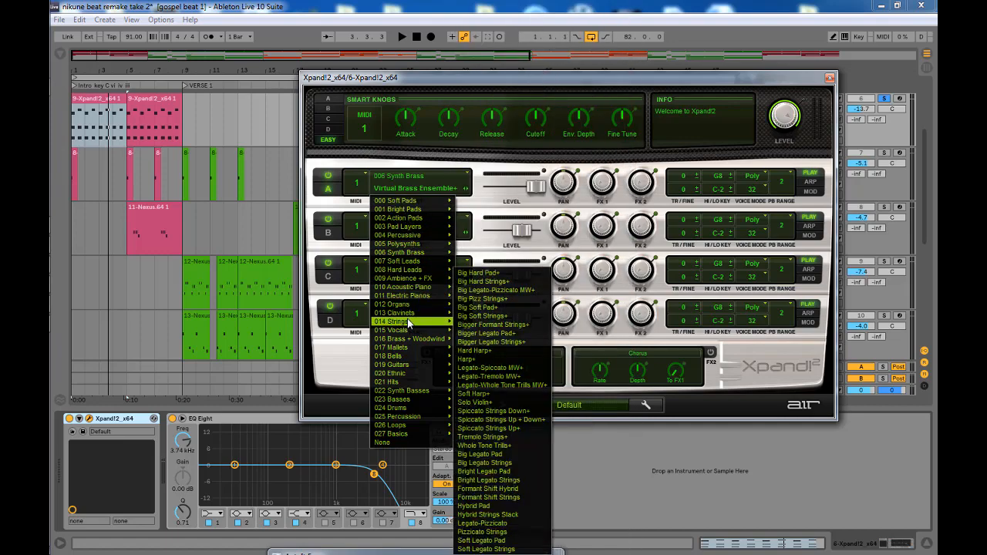
pyautogui.moveTo(418, 257)
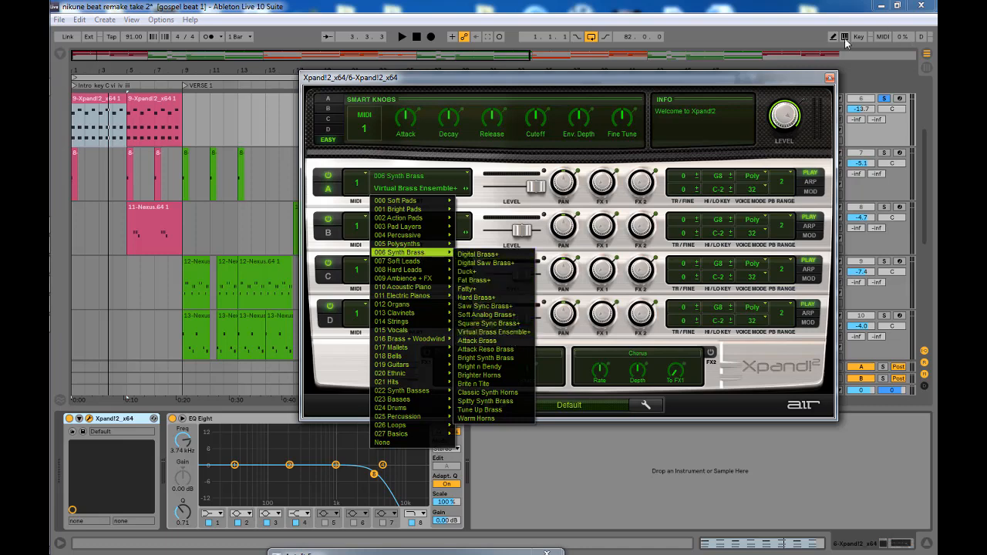
pyautogui.click(829, 79)
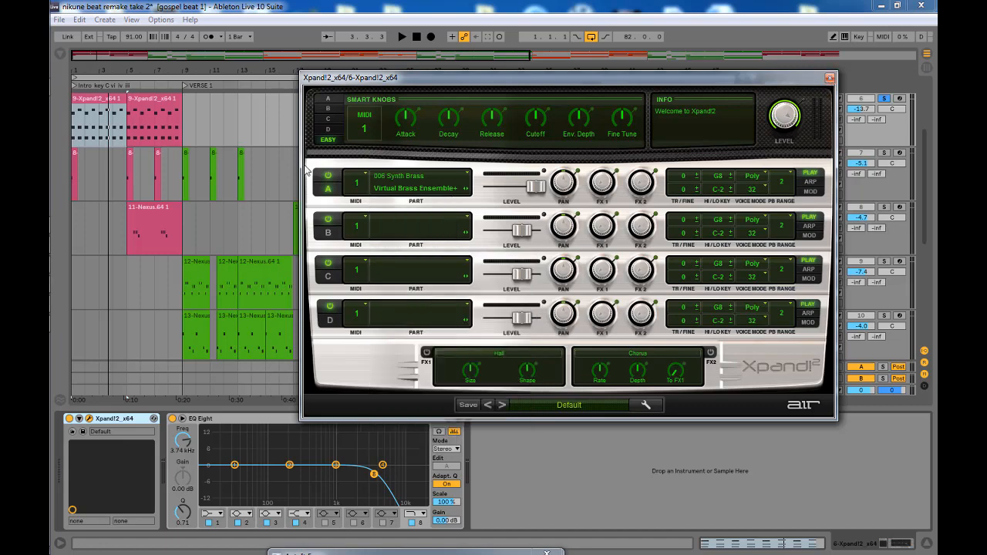
pyautogui.click(829, 80)
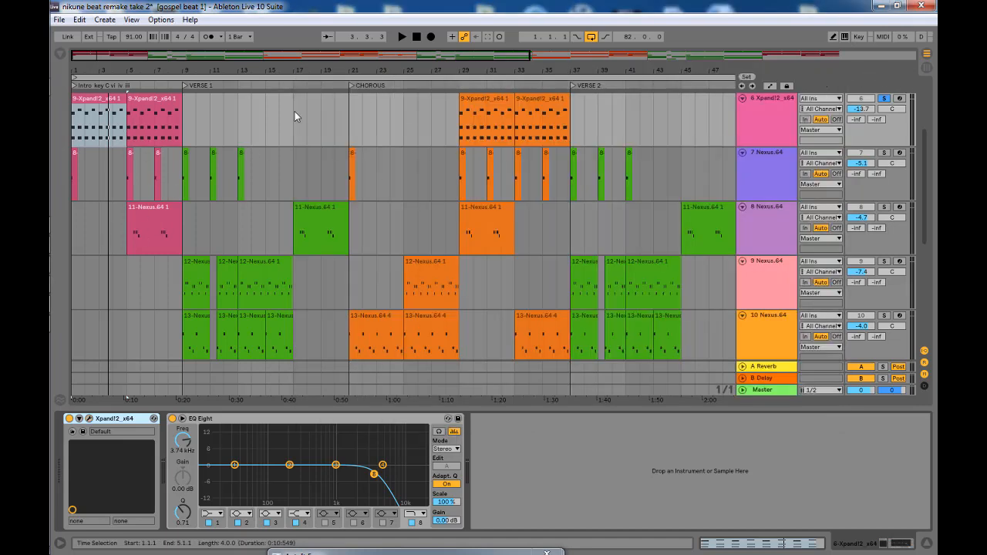
# Step: Solo the 7 Nexus.64 track in place of track 6 and play its short clip at bar 1
pyautogui.moveTo(116, 71); pyautogui.dragTo(116, 154)
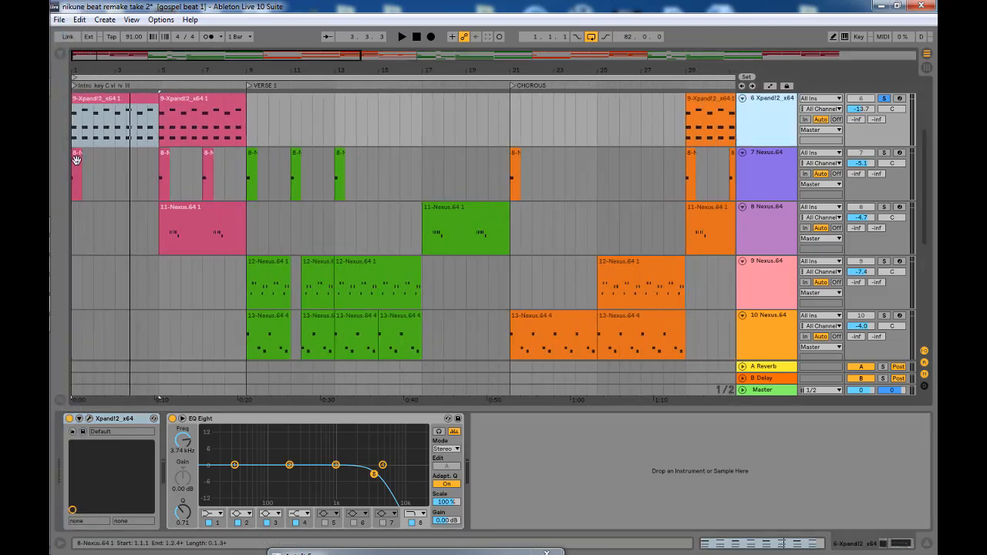
pyautogui.click(76, 162)
pyautogui.click(884, 152)
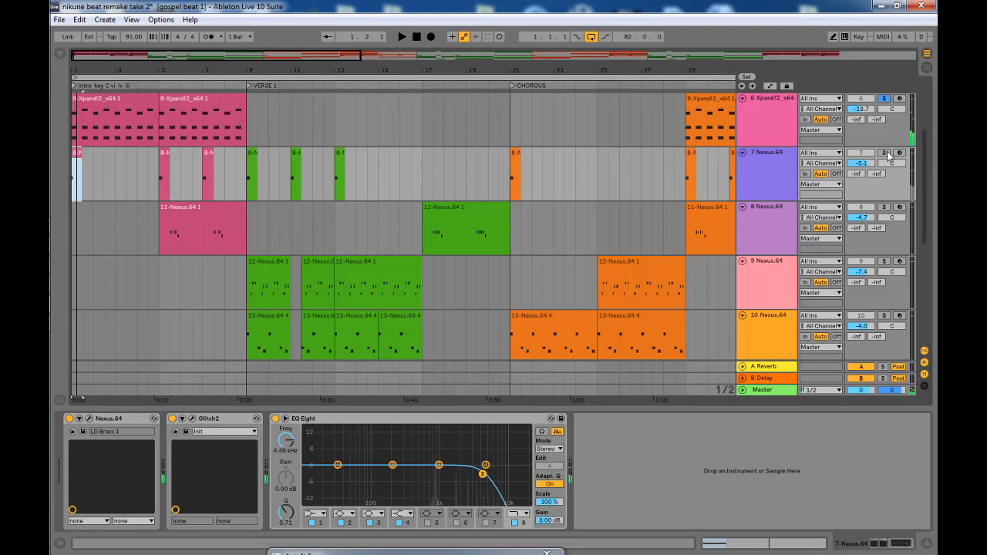
pyautogui.press('space')
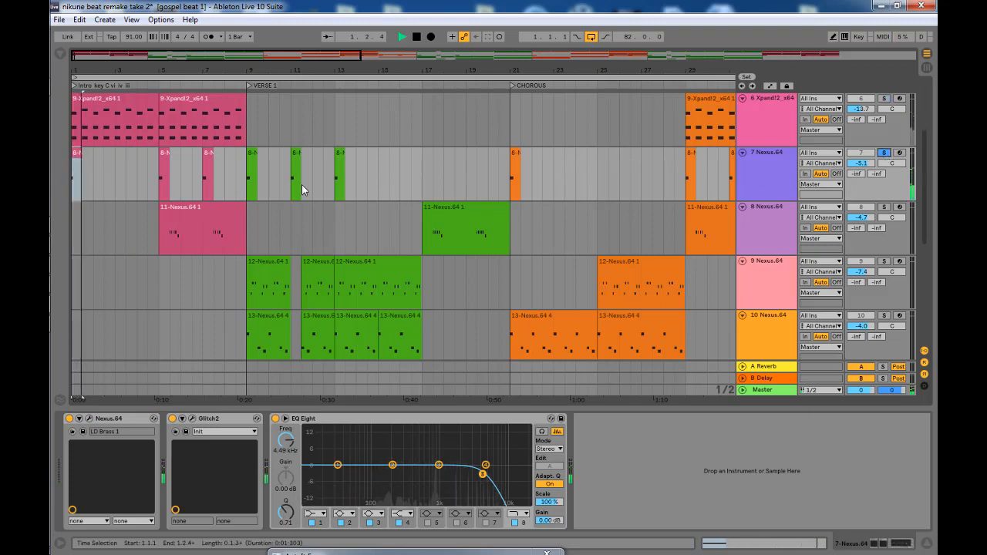
pyautogui.press('space')
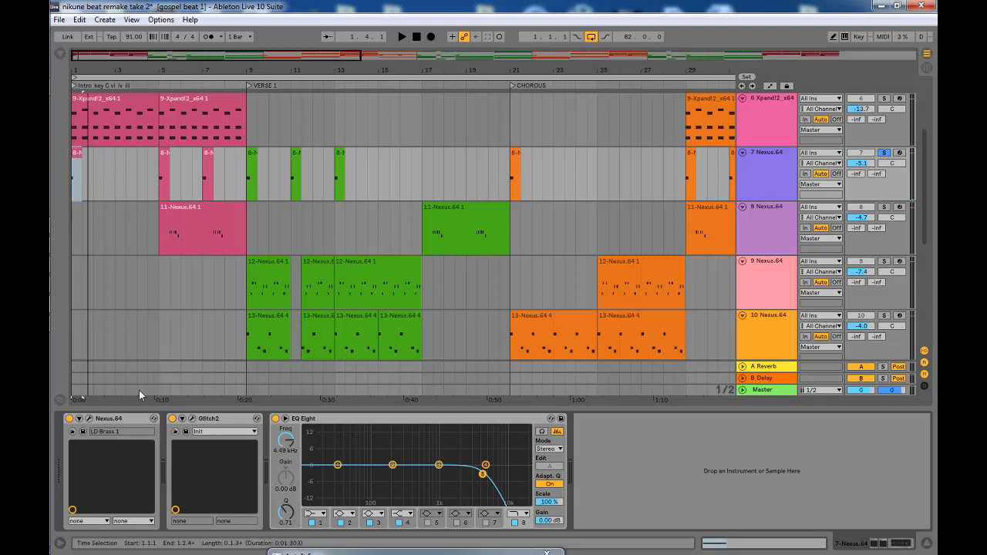
# Step: Open the Nexus instrument on track 7, examine its Single Layer Leads preset LD Brass 1, and close the instrument
pyautogui.click(119, 420)
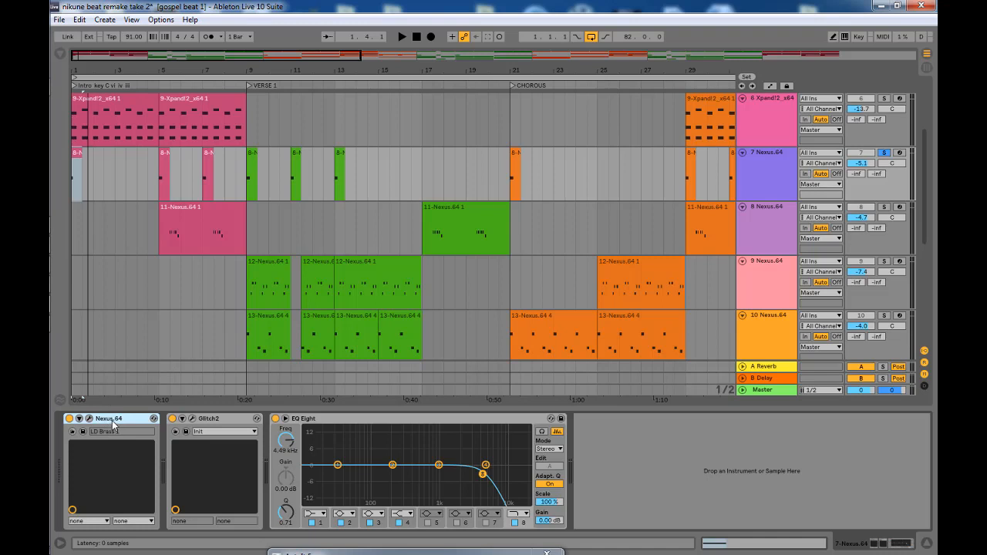
pyautogui.click(88, 419)
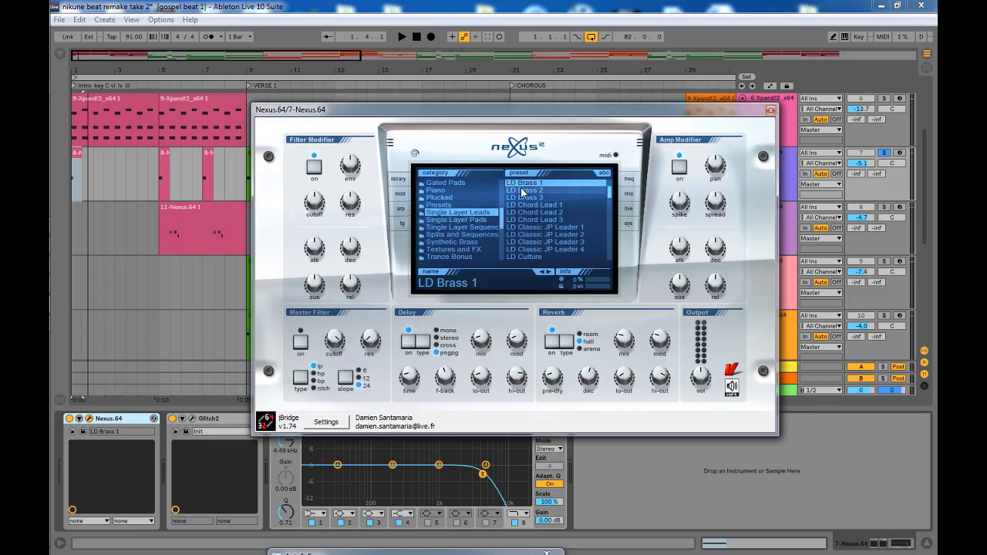
pyautogui.click(769, 111)
# Step: Open the Glitch2 effect on track 7, examine its Tape Stop and Stretcher blocks during playback, and close the effect
pyautogui.click(193, 418)
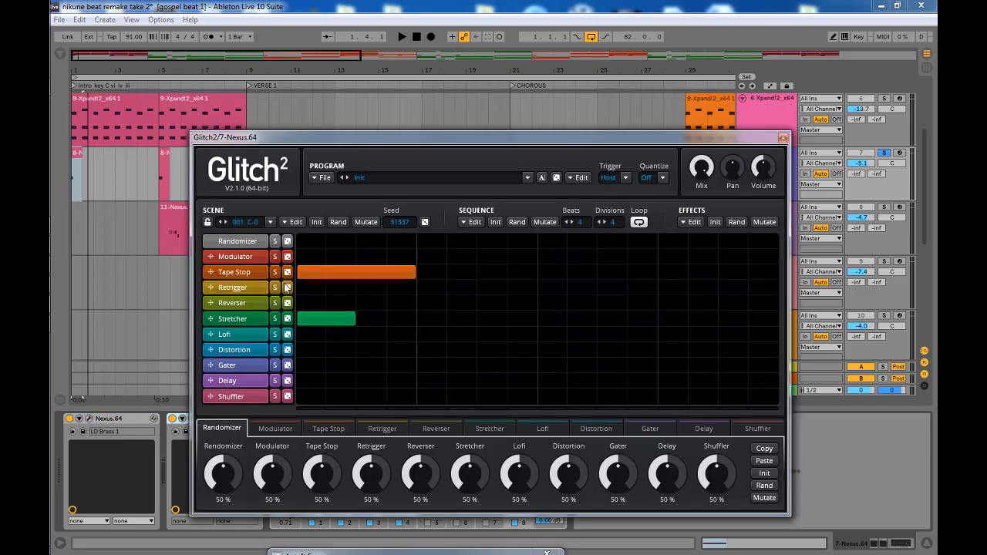
pyautogui.moveTo(351, 138); pyautogui.dragTo(416, 72)
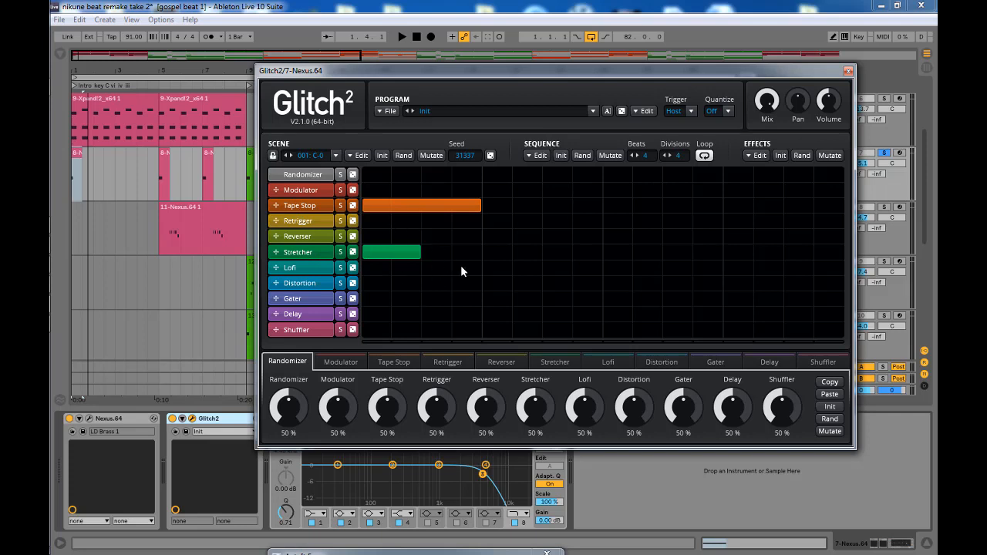
pyautogui.press('space')
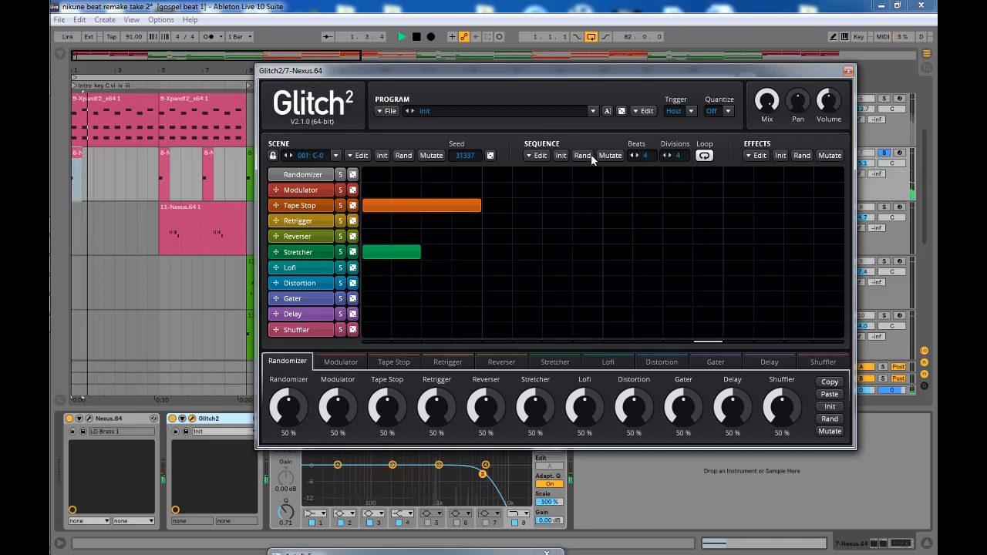
pyautogui.click(153, 188)
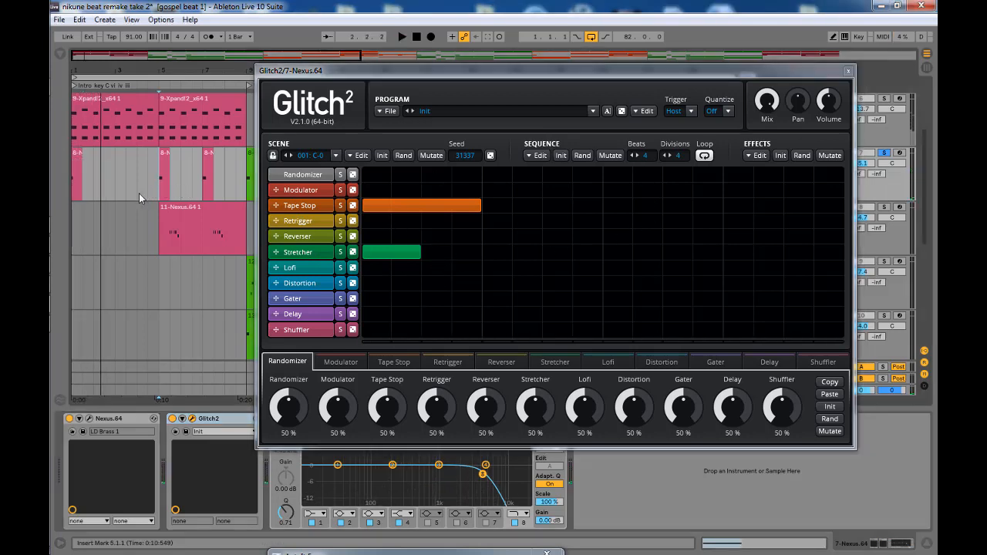
pyautogui.click(848, 71)
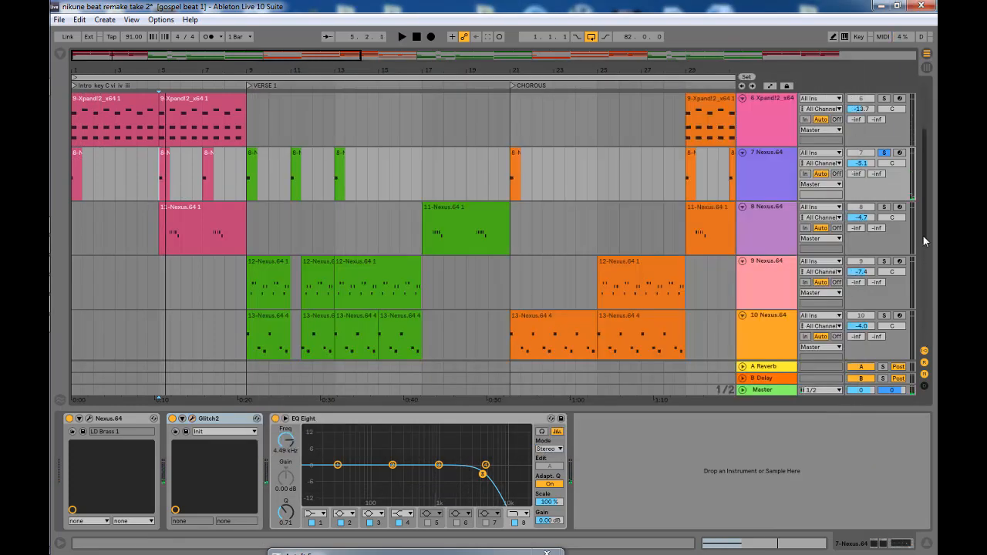
# Step: Clear the solo on the 7 Nexus.64 track and play all tracks together from bar 5 of the intro
pyautogui.moveTo(923, 236); pyautogui.dragTo(863, 176)
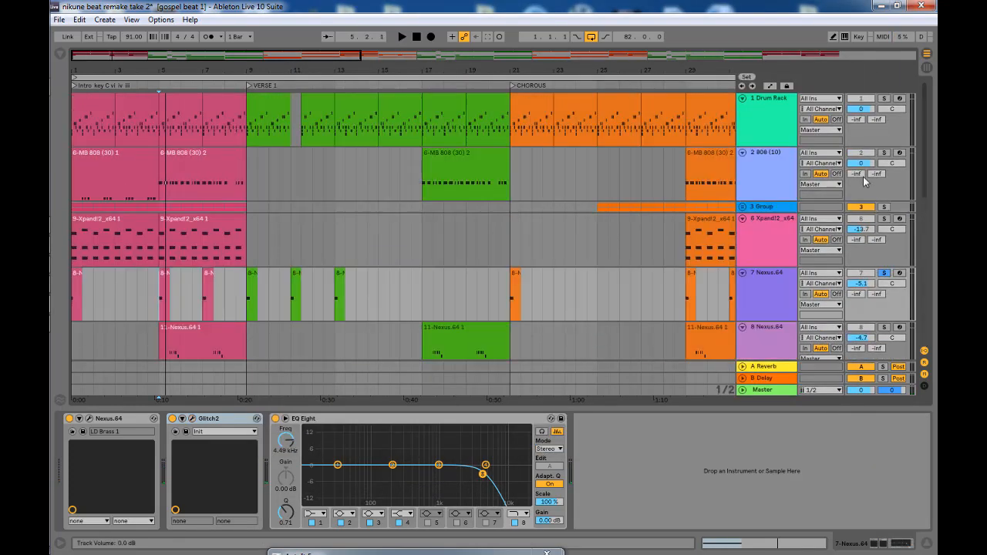
pyautogui.click(884, 273)
pyautogui.press('space')
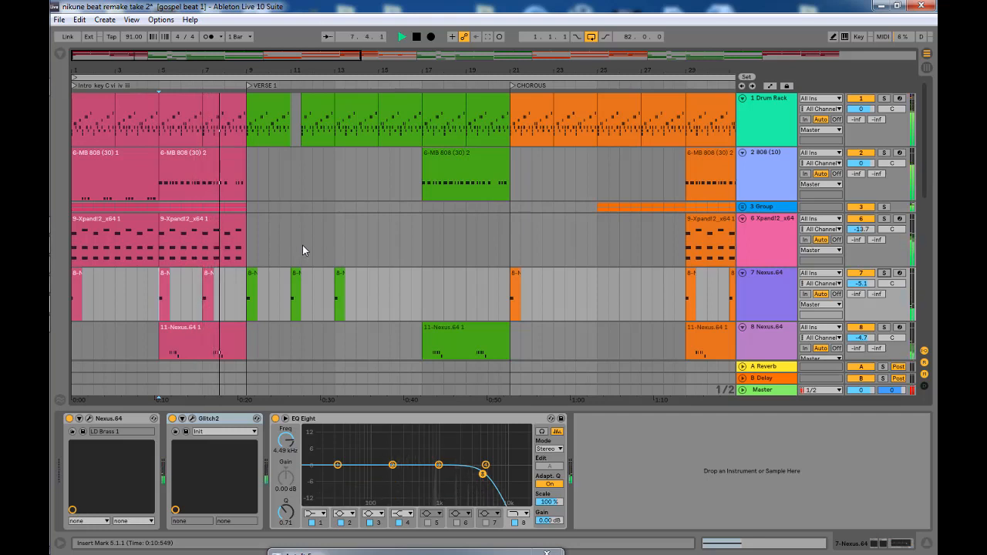
pyautogui.press('space')
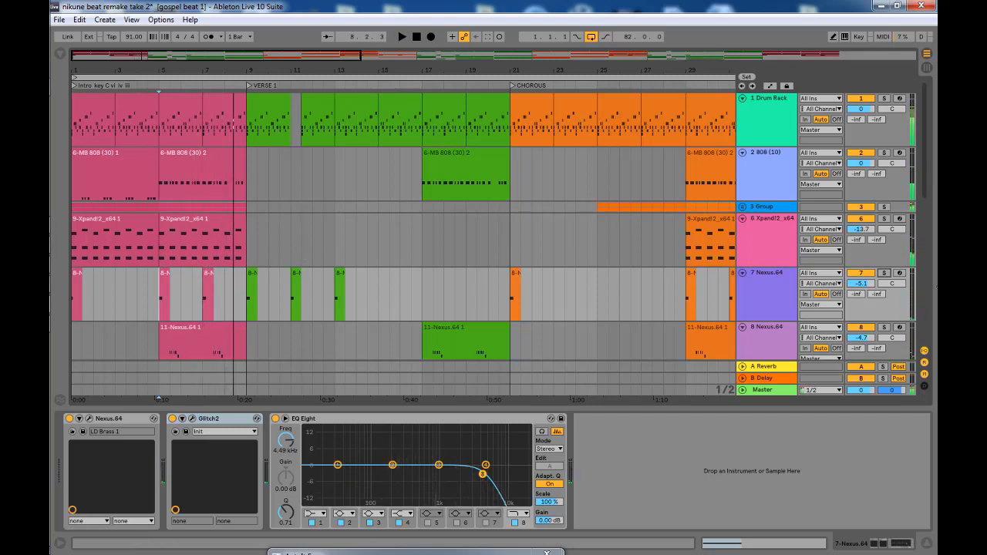
# Step: Examine the intro clip of the 8 Nexus.64 track in the note editor, play it briefly, and return to the arrangement
pyautogui.scroll(-6, 924, 209)
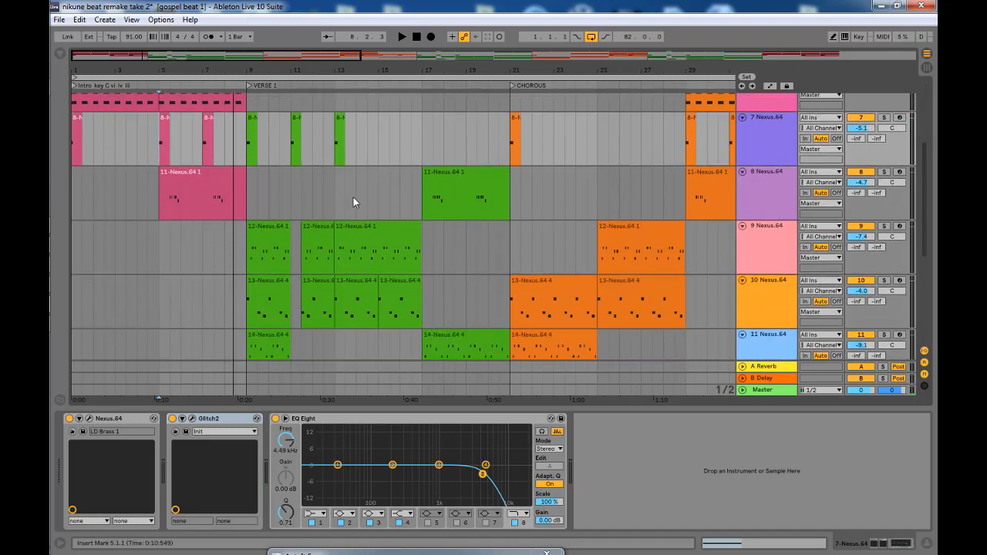
pyautogui.click(182, 187)
pyautogui.doubleClick(182, 187)
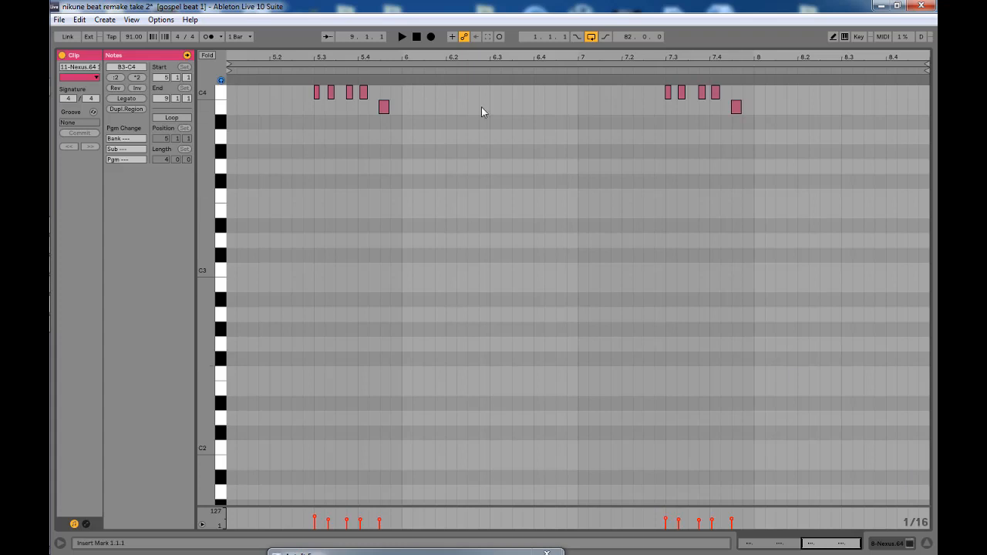
pyautogui.press('space')
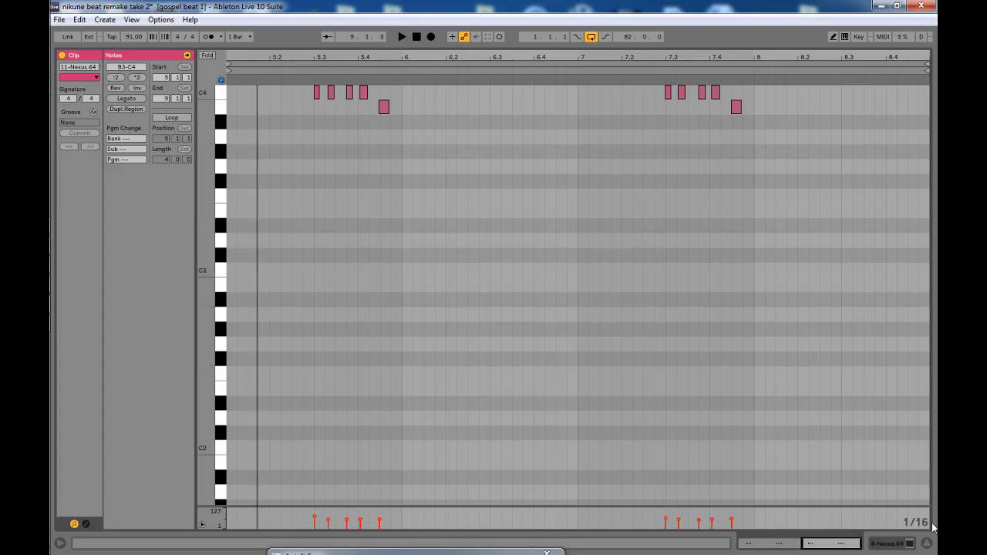
pyautogui.click(925, 543)
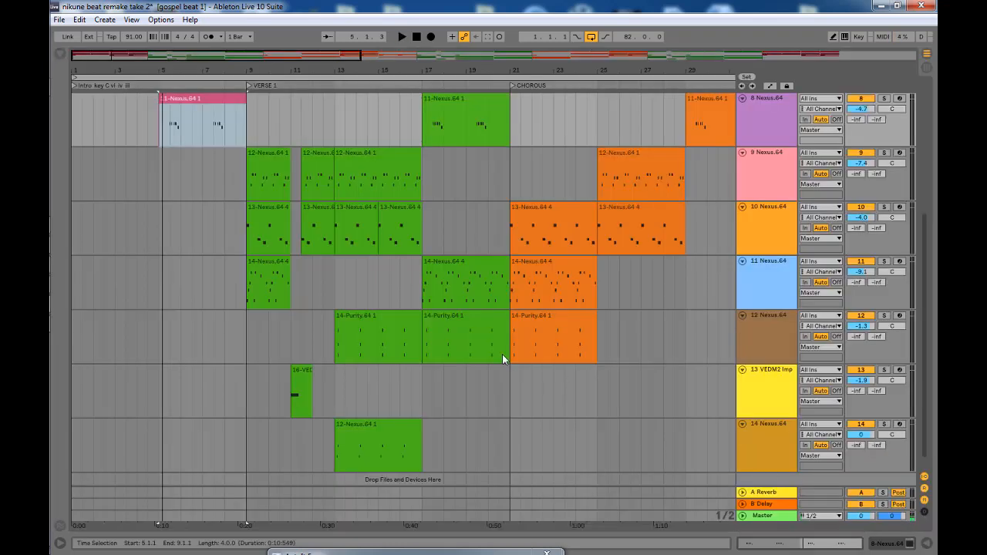
# Step: Solo the 8 Nexus.64 track and play its intro clip from bar 5
pyautogui.click(883, 98)
pyautogui.press('space')
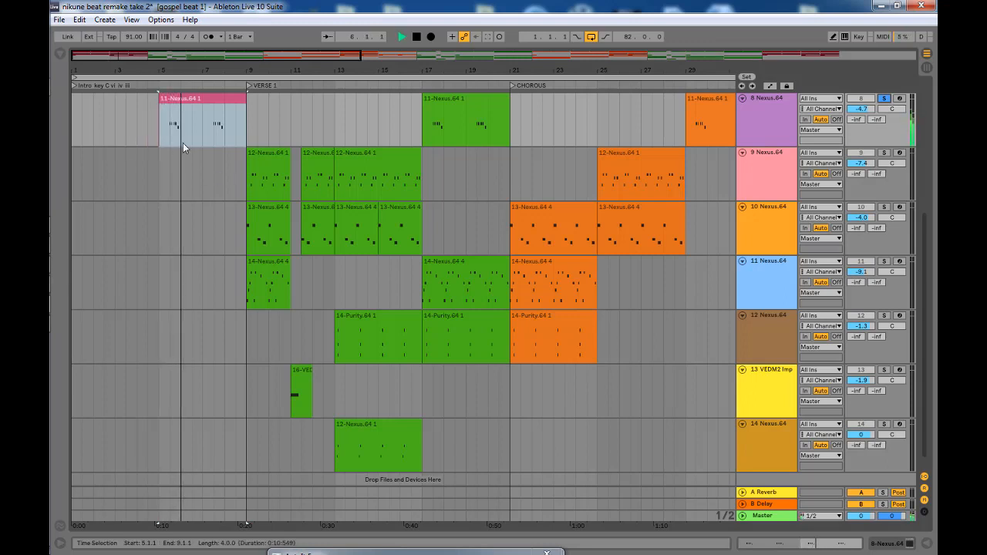
pyautogui.click(218, 105)
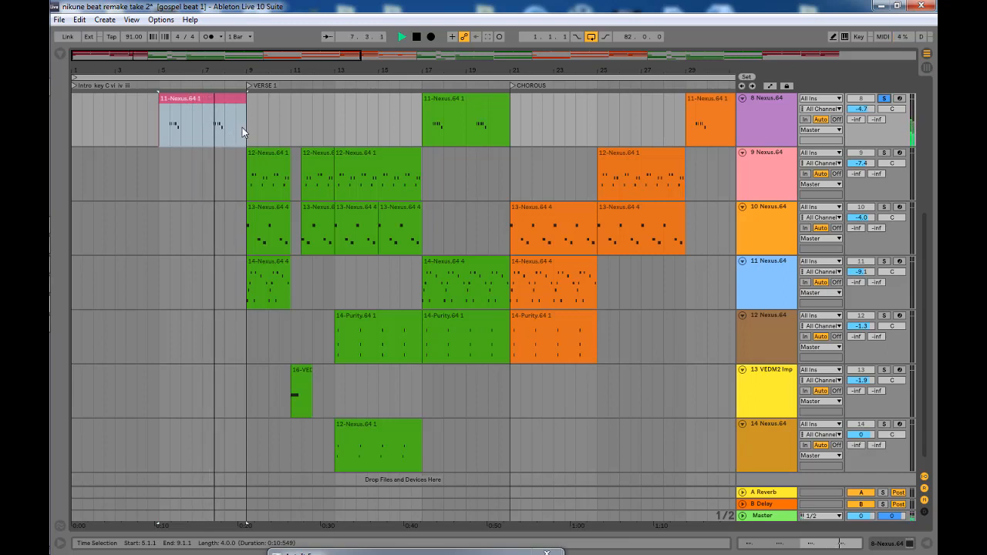
pyautogui.press('space')
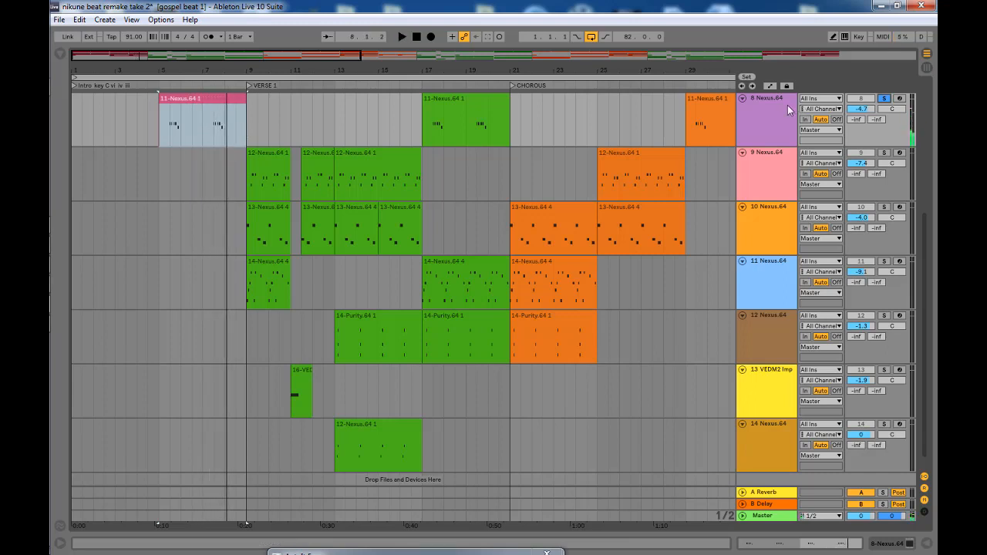
# Step: Open the Nexus instrument on track 8, examine its BAZZA BP - TRAP BRASS preset and category list, and close it
pyautogui.doubleClick(748, 124)
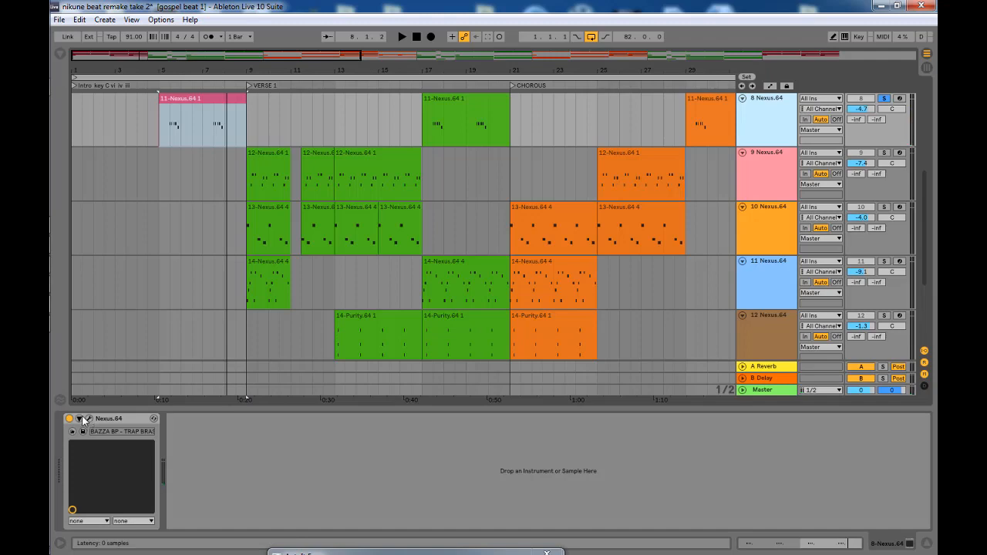
pyautogui.click(89, 419)
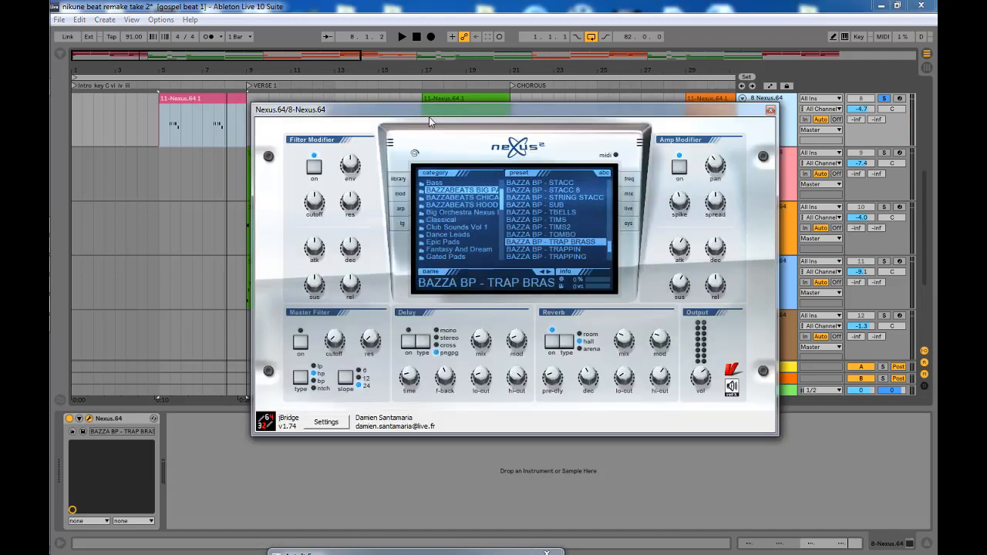
pyautogui.moveTo(428, 117); pyautogui.dragTo(346, 93)
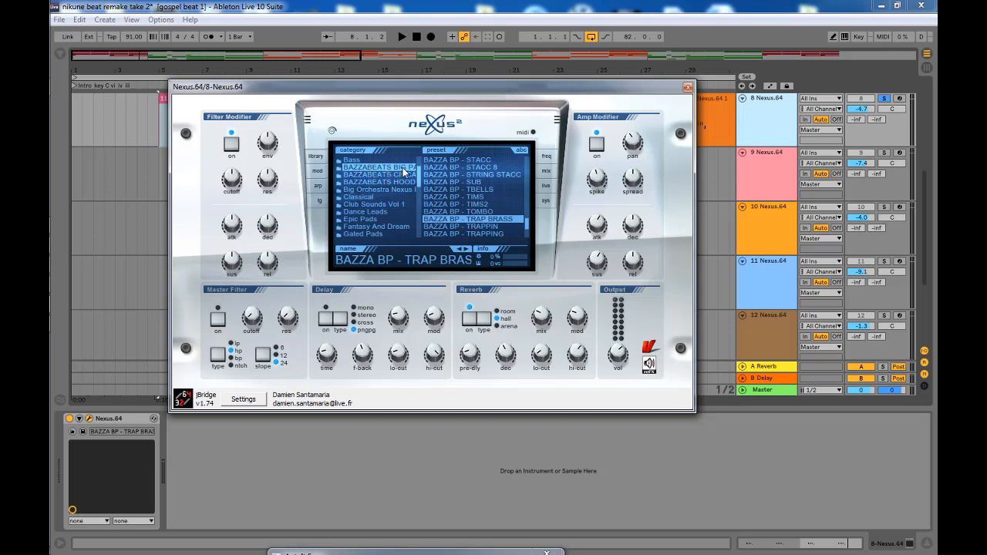
pyautogui.scroll(3, 421, 174)
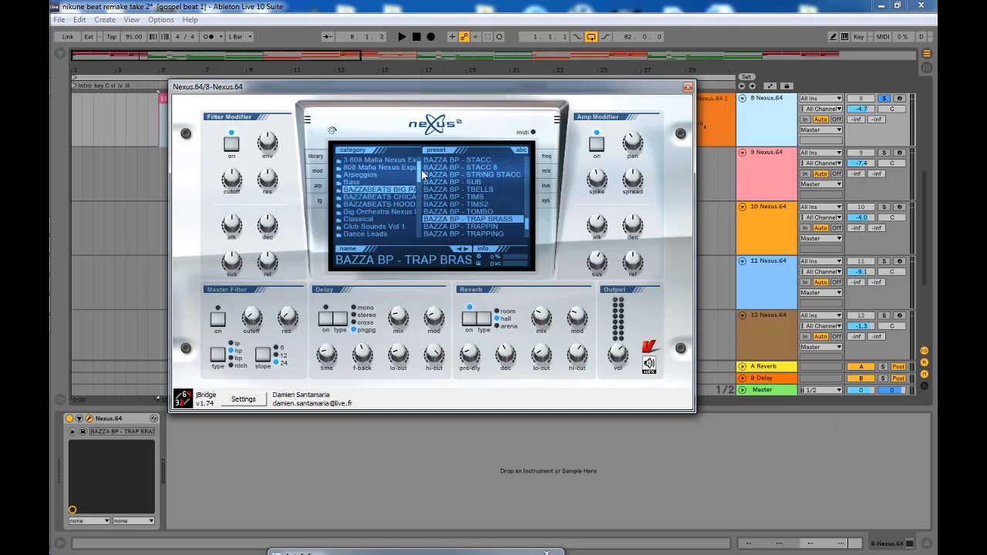
pyautogui.scroll(1, 422, 172)
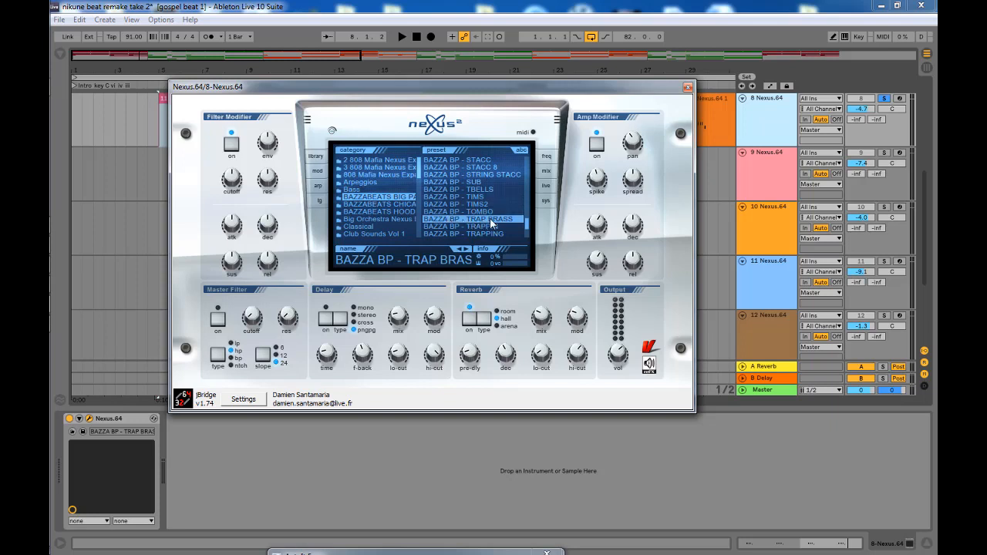
pyautogui.click(689, 87)
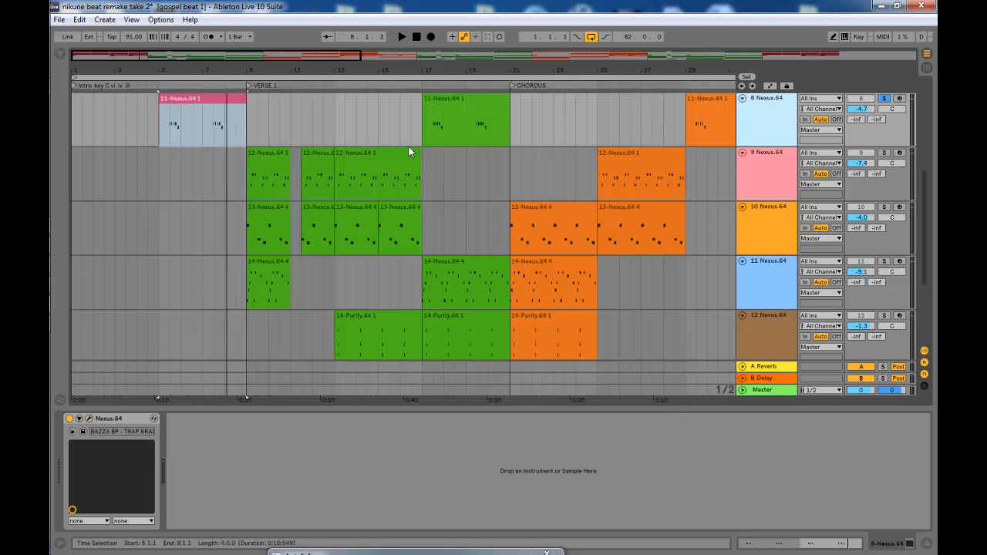
# Step: Play the soloed brass clip of the 8 Nexus.64 track briefly from bar 5 and hide the device view
pyautogui.press('space')
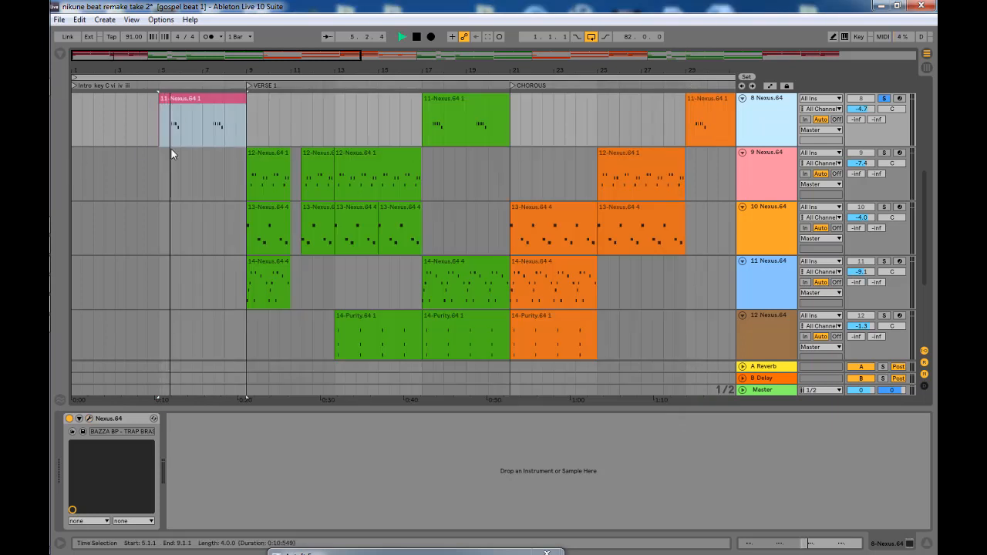
pyautogui.press('space')
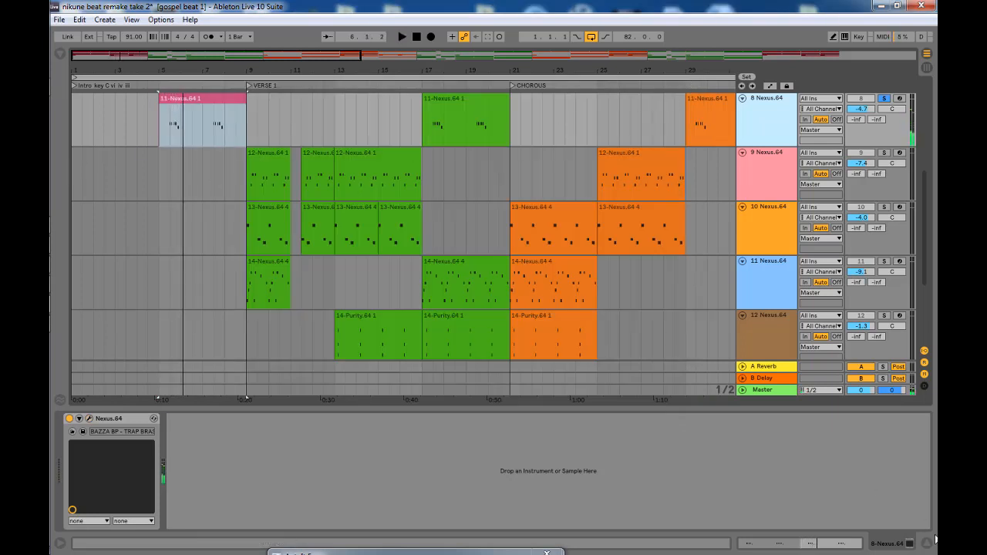
pyautogui.click(929, 543)
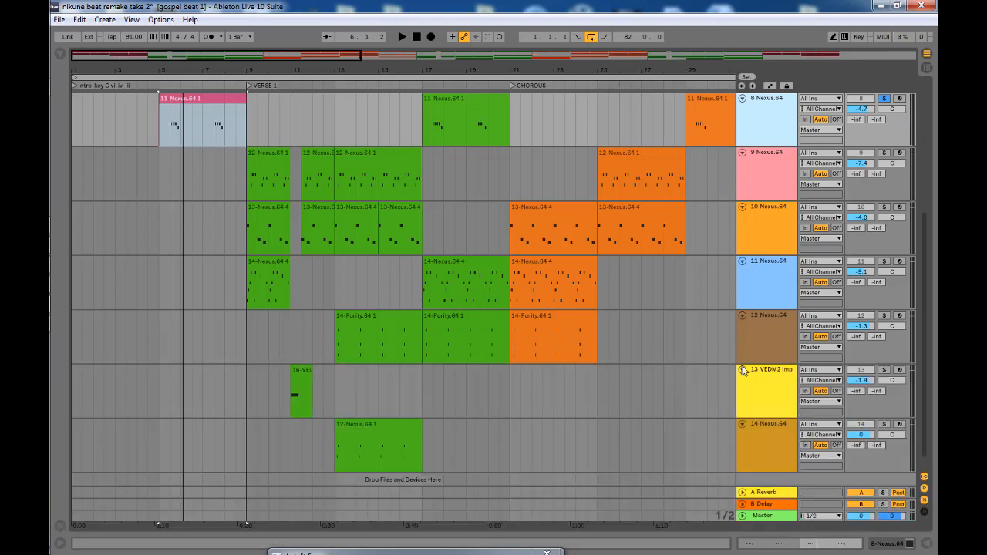
# Step: Solo the 1 Drum Rack track and audition its first verse 1 clip from bar 9
pyautogui.moveTo(922, 359); pyautogui.dragTo(927, 208)
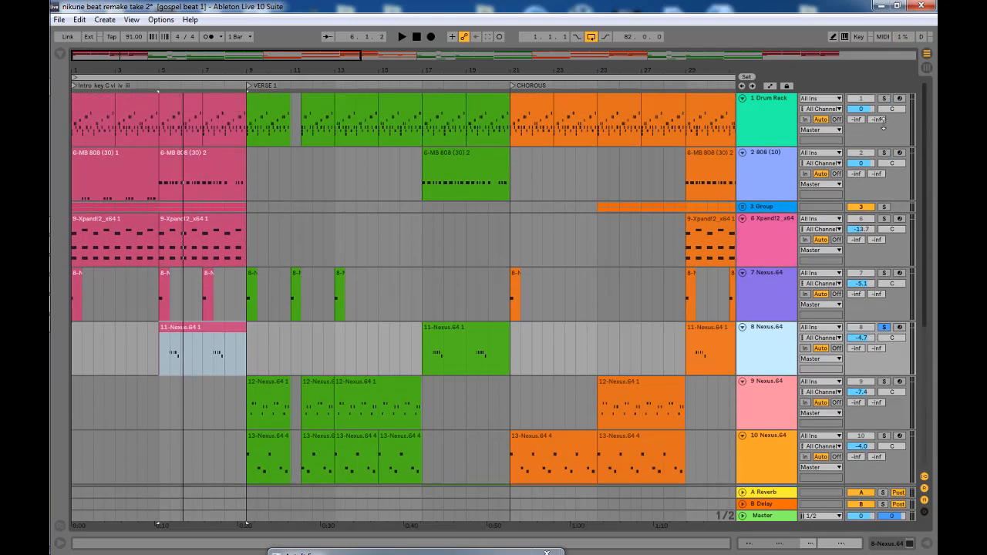
pyautogui.click(254, 106)
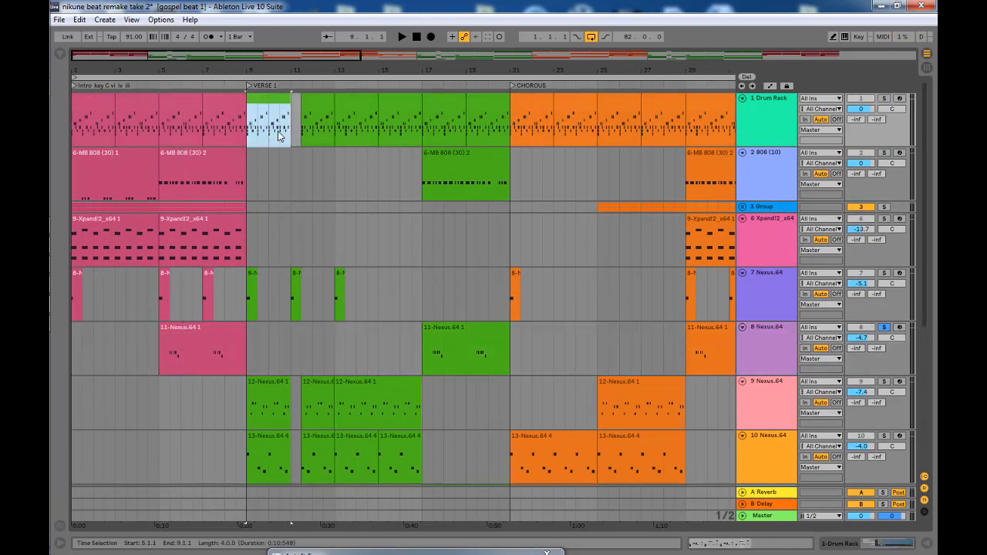
pyautogui.press('space')
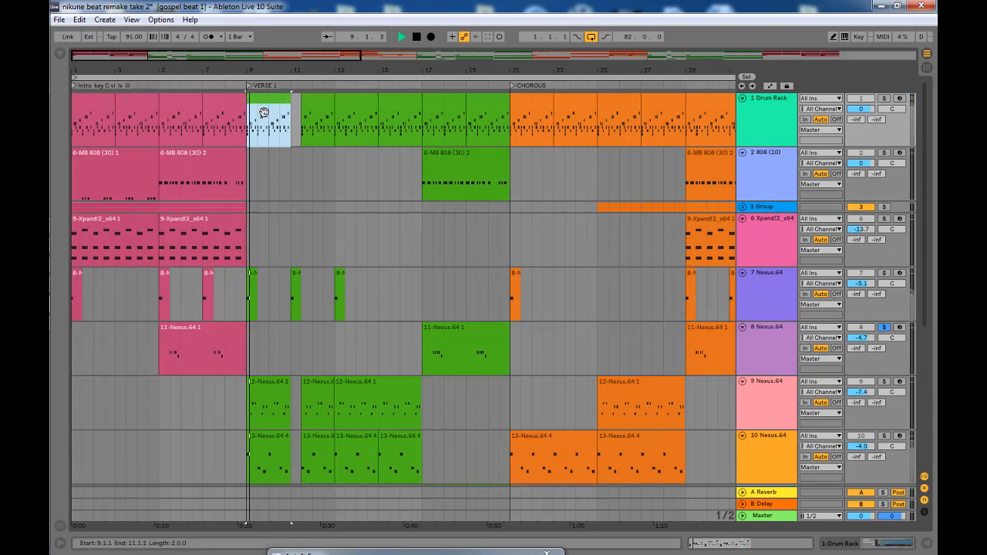
pyautogui.press('space')
pyautogui.click(883, 98)
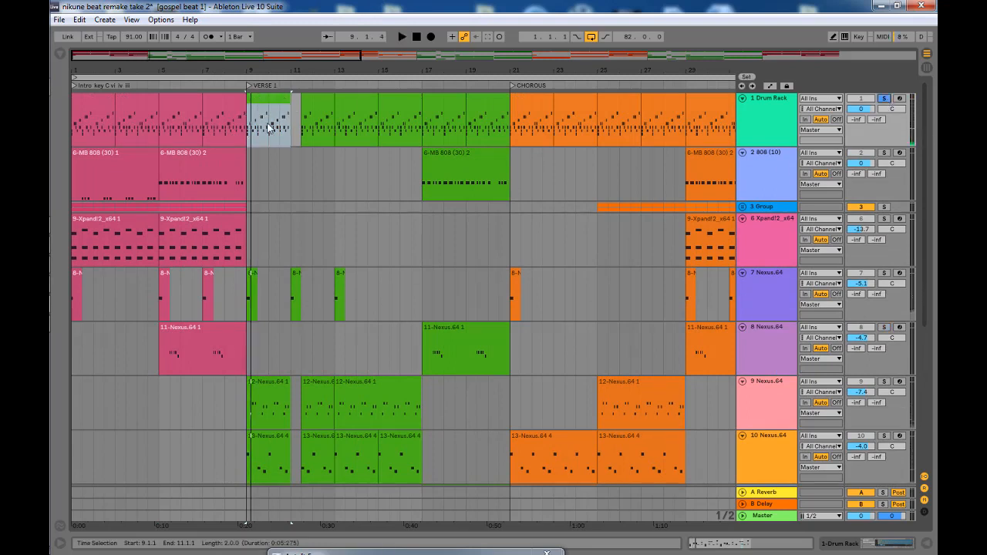
pyautogui.moveTo(266, 106); pyautogui.dragTo(236, 104)
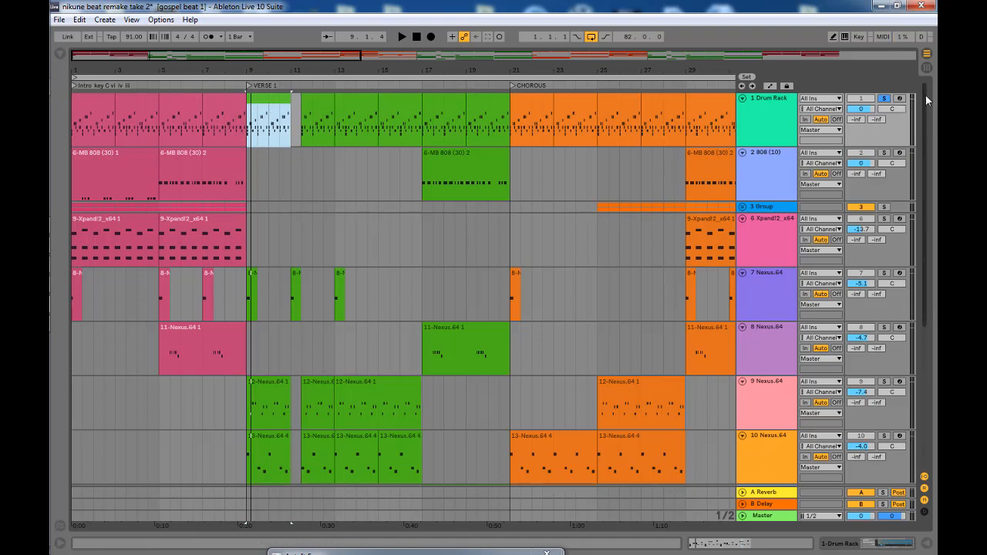
# Step: Select the first verse 1 clip of the 9 Nexus.64 track and solo that track
pyautogui.moveTo(925, 95); pyautogui.dragTo(935, 189)
pyautogui.click(267, 209)
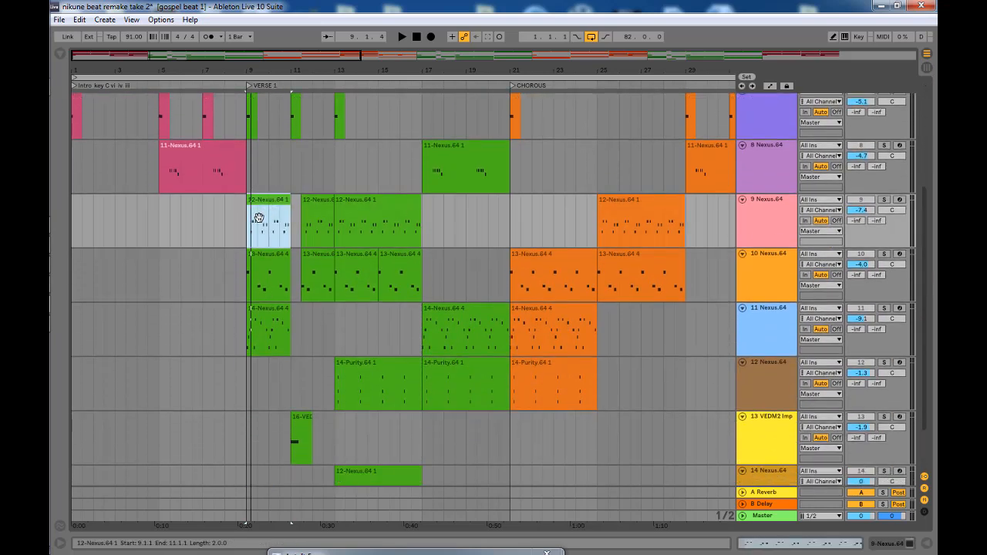
pyautogui.click(198, 231)
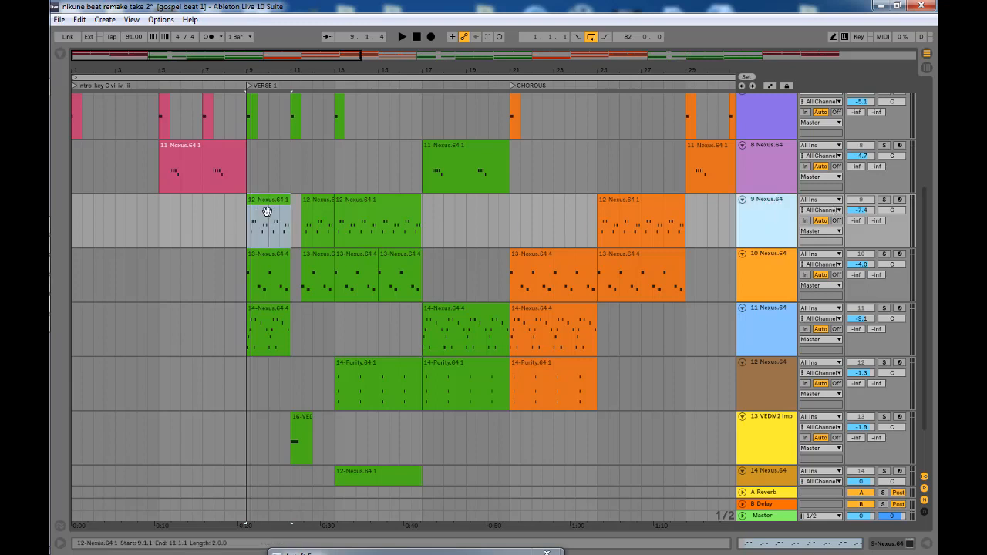
pyautogui.click(255, 240)
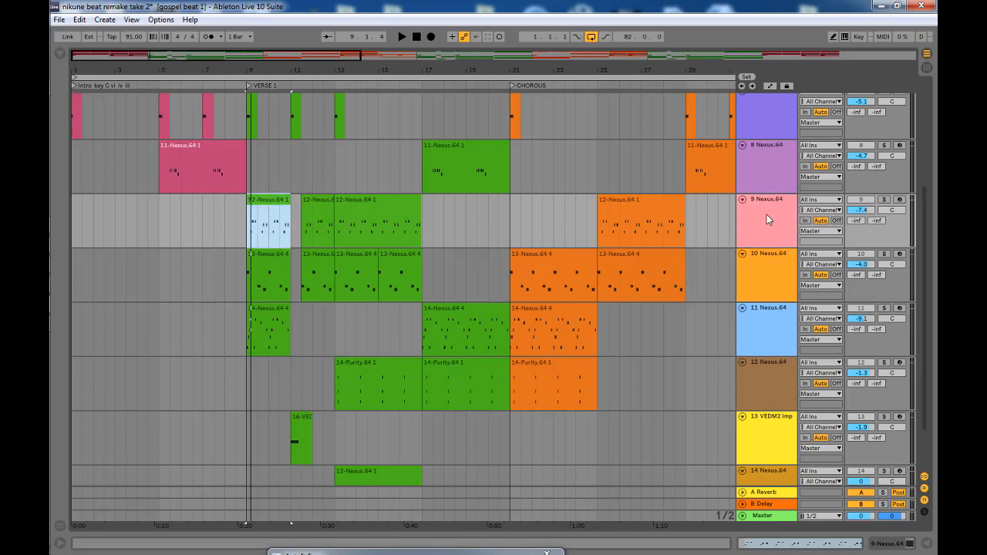
pyautogui.click(883, 199)
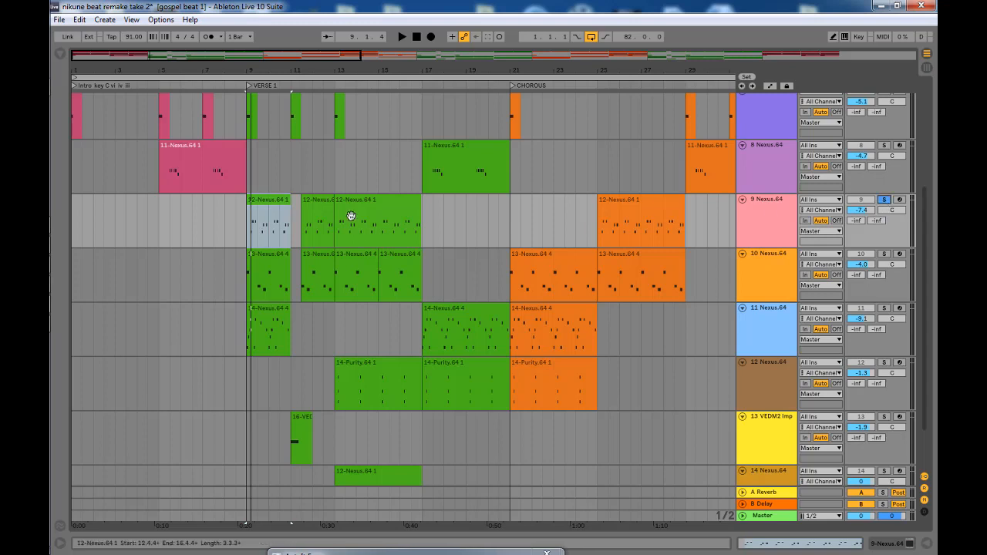
# Step: Play the first verse 1 clip of track 9 in the note editor, examine its notes, and return to the arrangement
pyautogui.doubleClick(251, 212)
pyautogui.press('space')
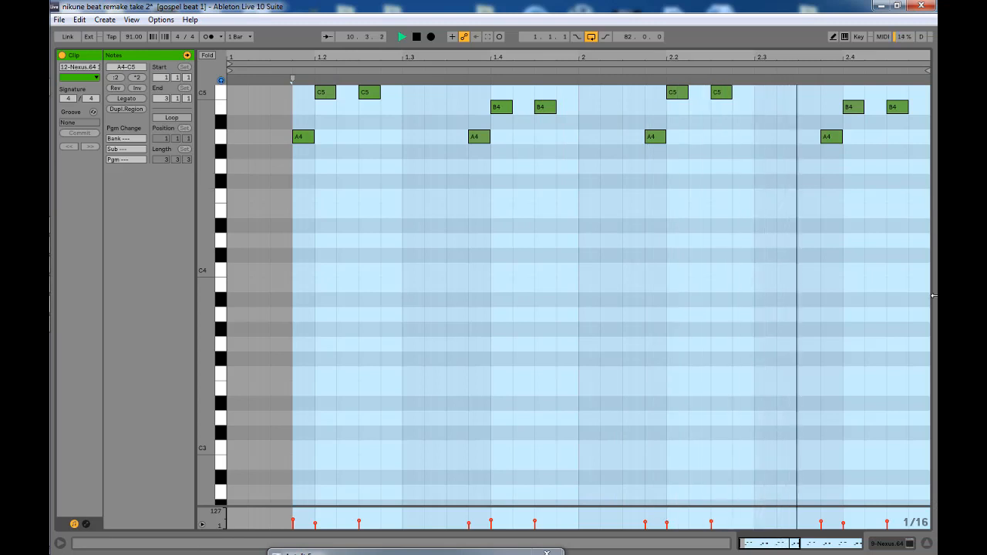
pyautogui.press('space')
pyautogui.scroll(3, 202, 211)
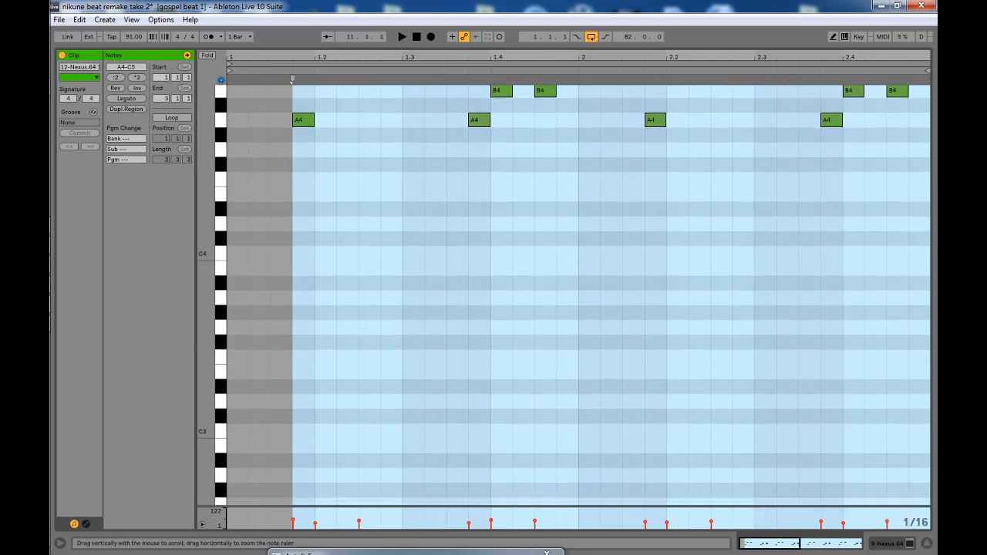
pyautogui.scroll(1, 220, 231)
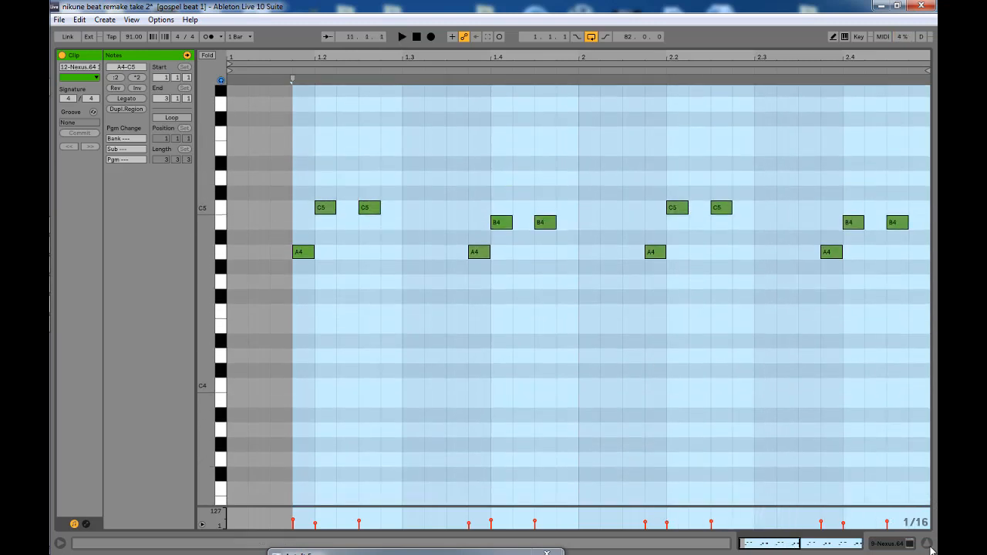
pyautogui.click(929, 548)
# Step: Open the Nexus instrument on track 9, examine its 808 Mafia Synth 1 preset, and close it
pyautogui.doubleClick(755, 157)
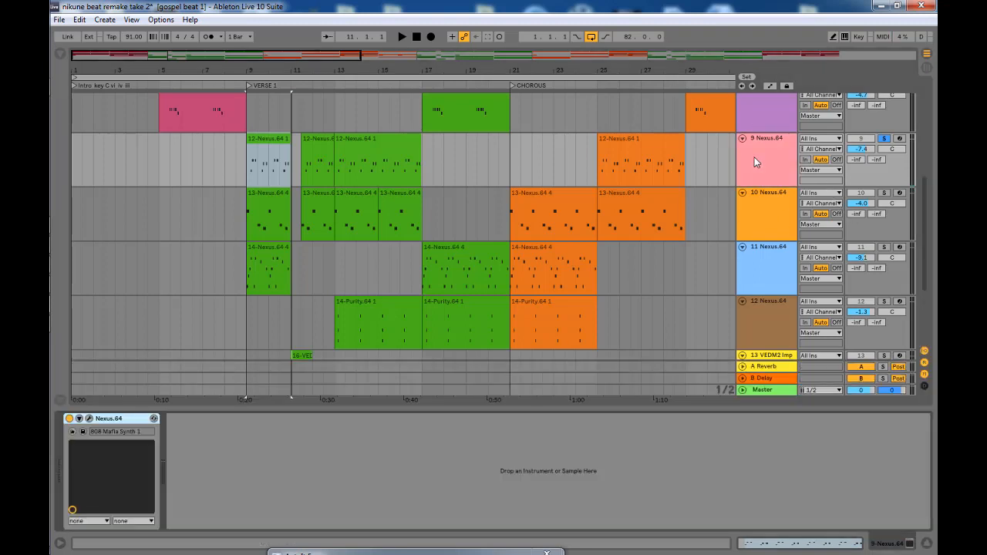
pyautogui.click(89, 419)
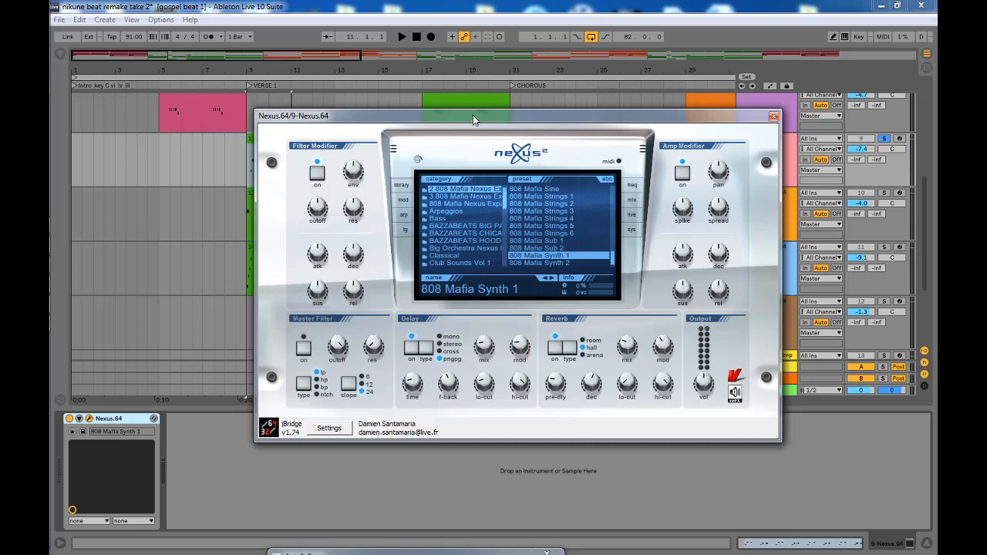
pyautogui.moveTo(473, 116); pyautogui.dragTo(455, 100)
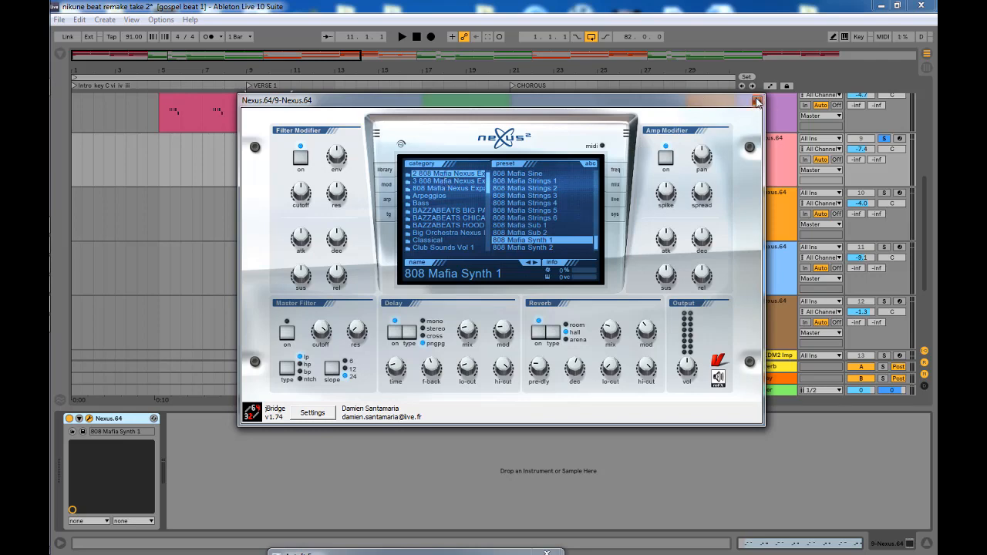
pyautogui.click(757, 102)
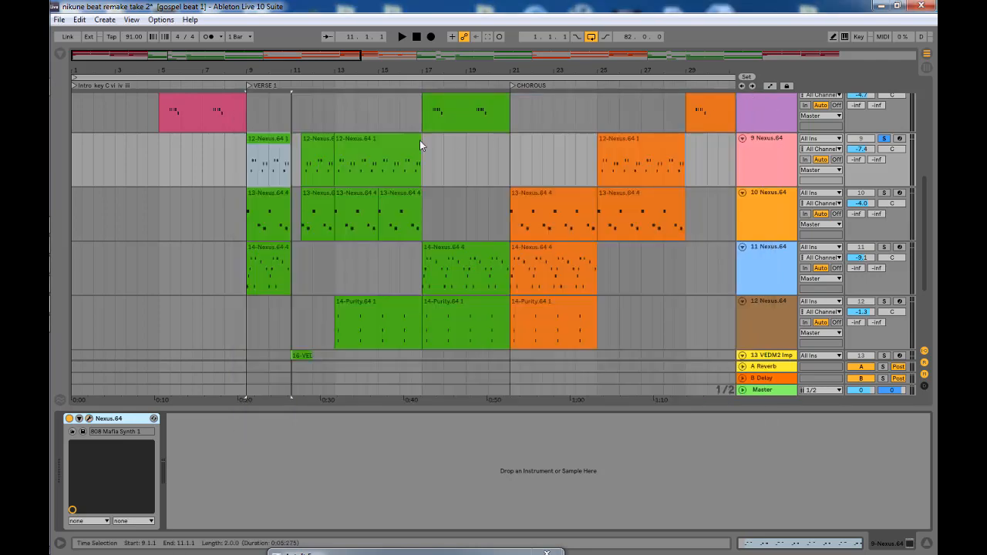
# Step: Play the soloed verse 1 clip of the 9 Nexus.64 track from bar 9
pyautogui.click(257, 160)
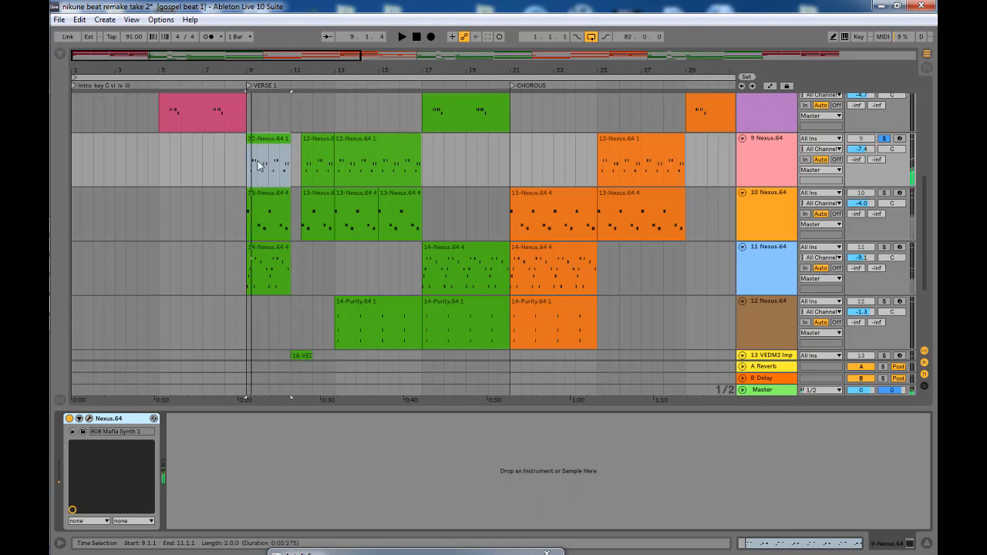
pyautogui.press('space')
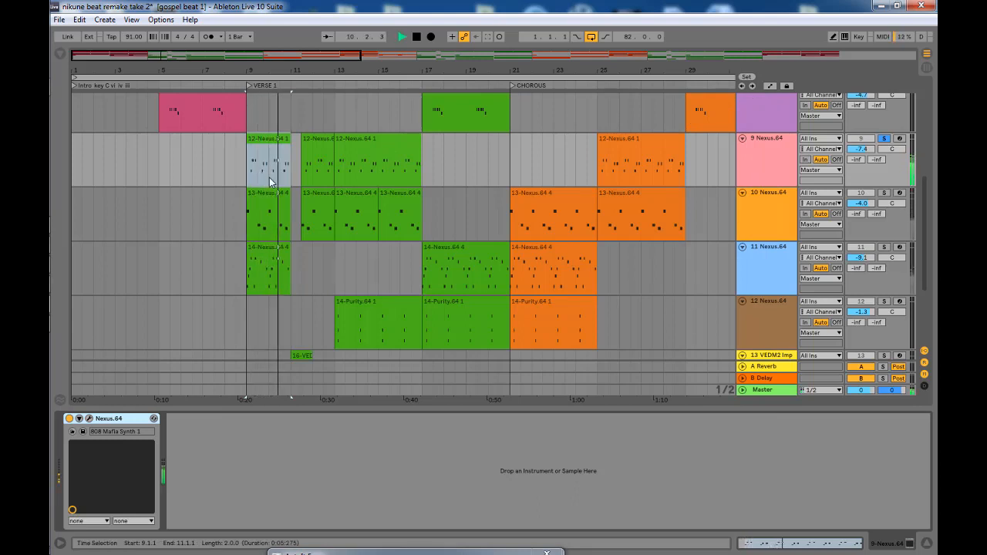
pyautogui.press('space')
# Step: Solo the 10 Nexus.64 track, play its first verse 1 clip in the note editor, and return to the arrangement
pyautogui.click(883, 192)
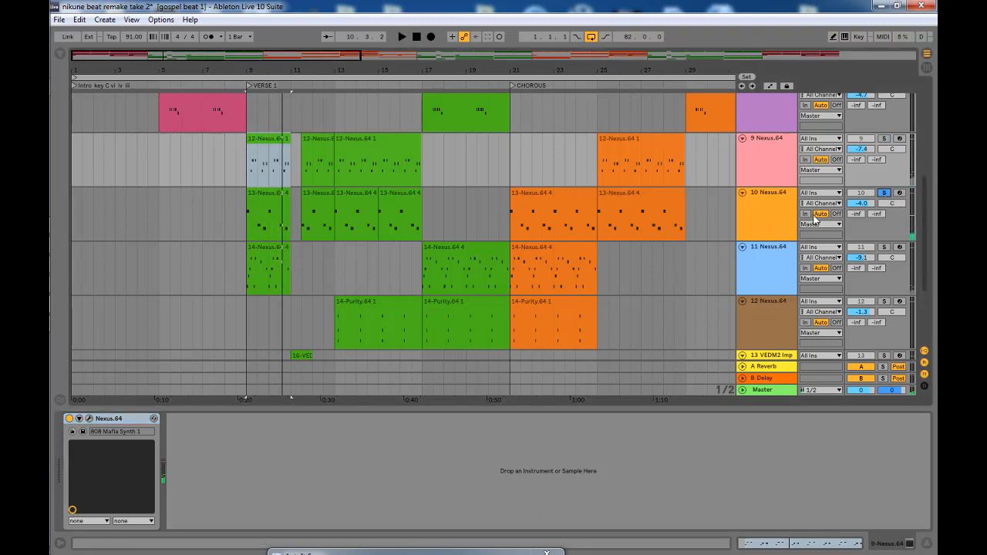
pyautogui.click(268, 201)
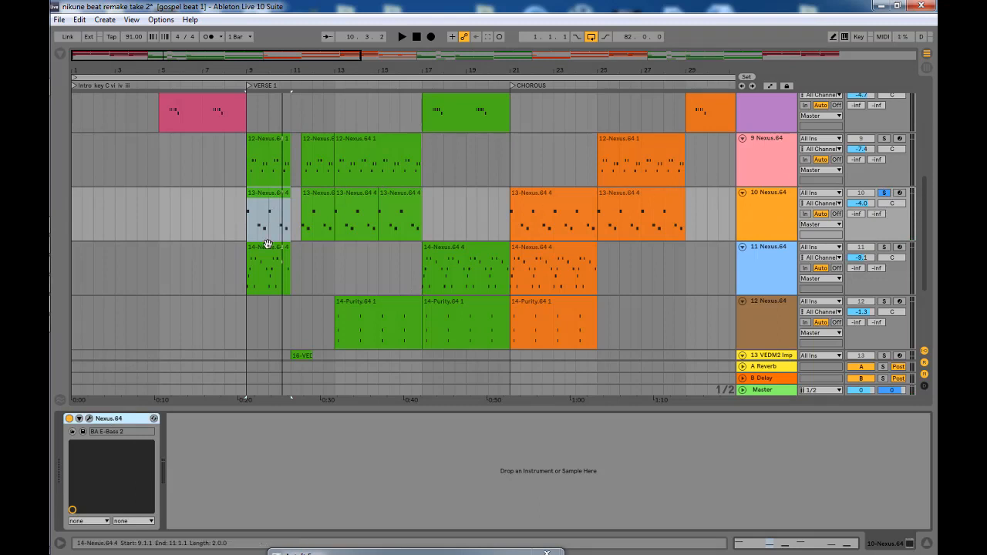
pyautogui.doubleClick(260, 209)
pyautogui.press('space')
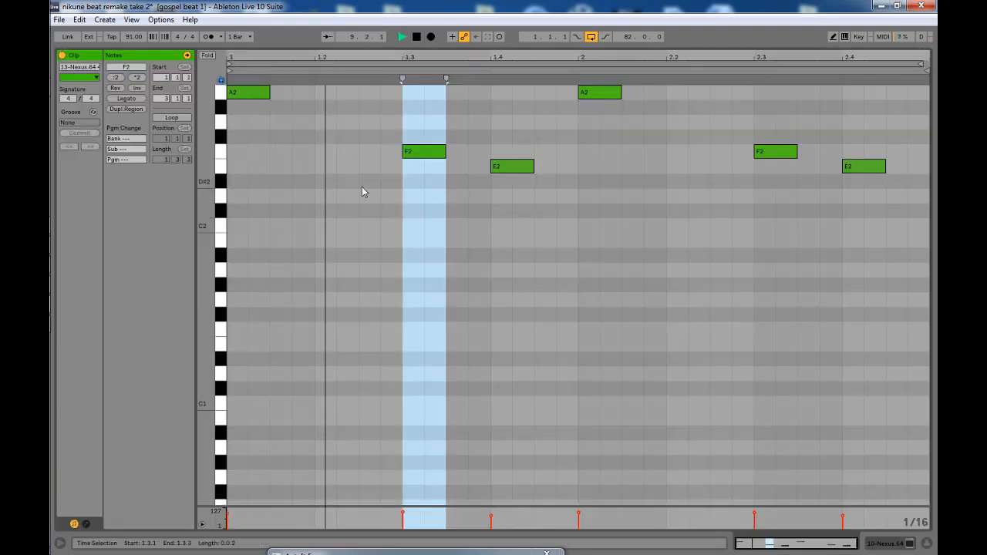
pyautogui.scroll(4, 216, 141)
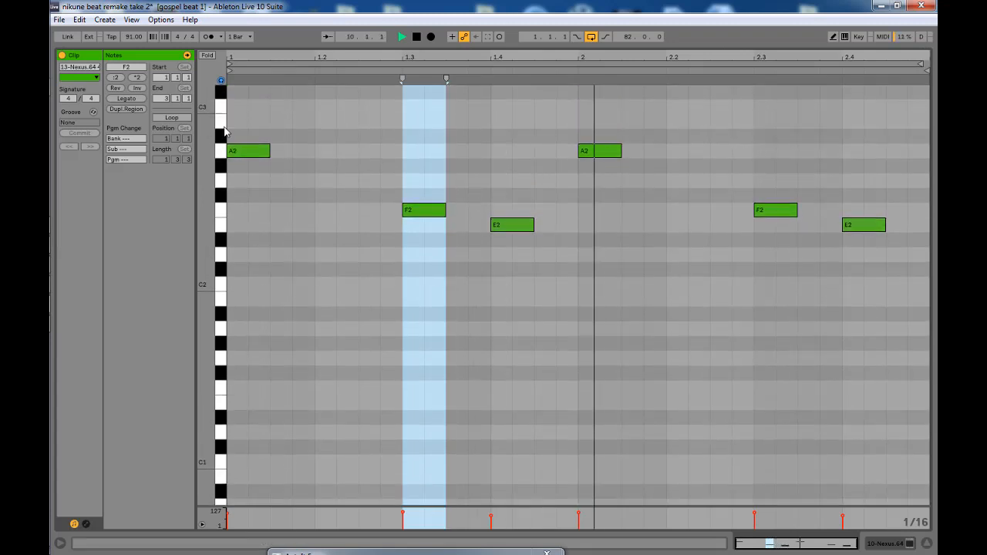
pyautogui.click(927, 543)
pyautogui.press('space')
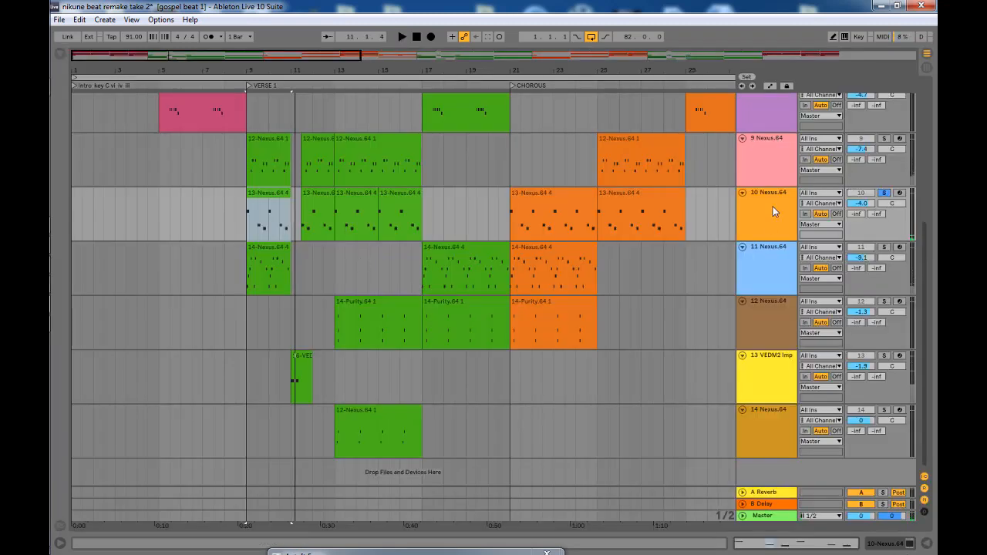
# Step: Open the Nexus instrument on track 10, examine its BA E-Bass 2 preset and the category list, and close it
pyautogui.doubleClick(772, 206)
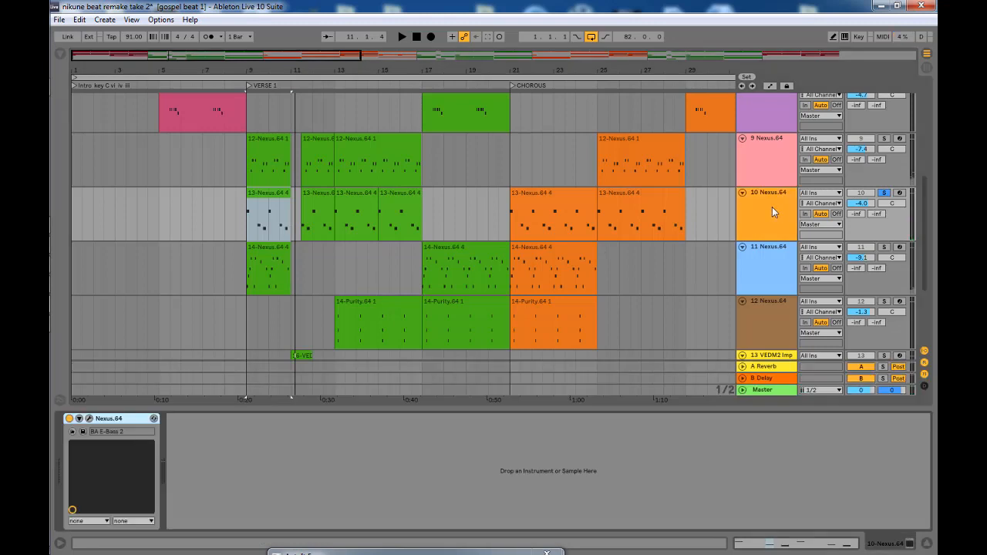
pyautogui.click(89, 419)
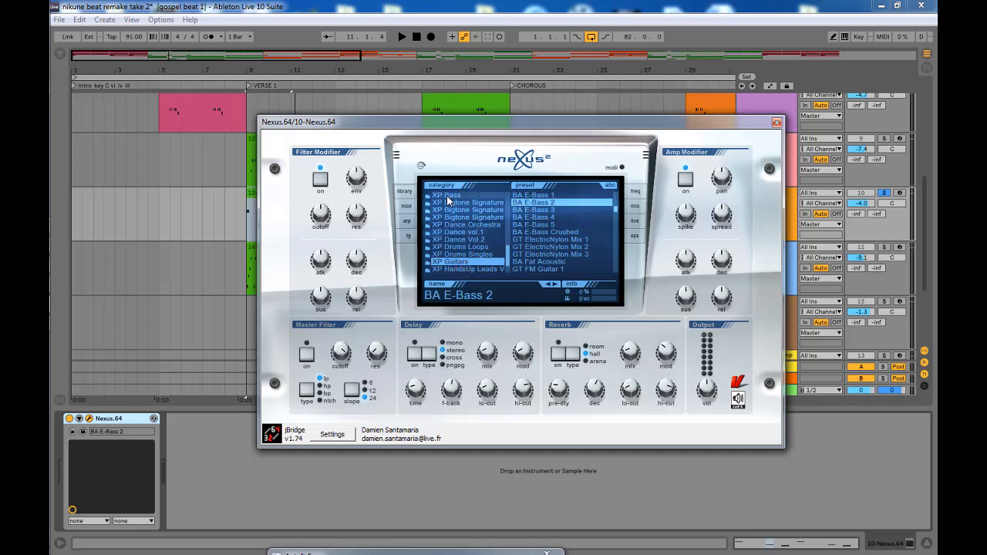
pyautogui.moveTo(511, 241); pyautogui.dragTo(513, 213)
pyautogui.scroll(1, 462, 220)
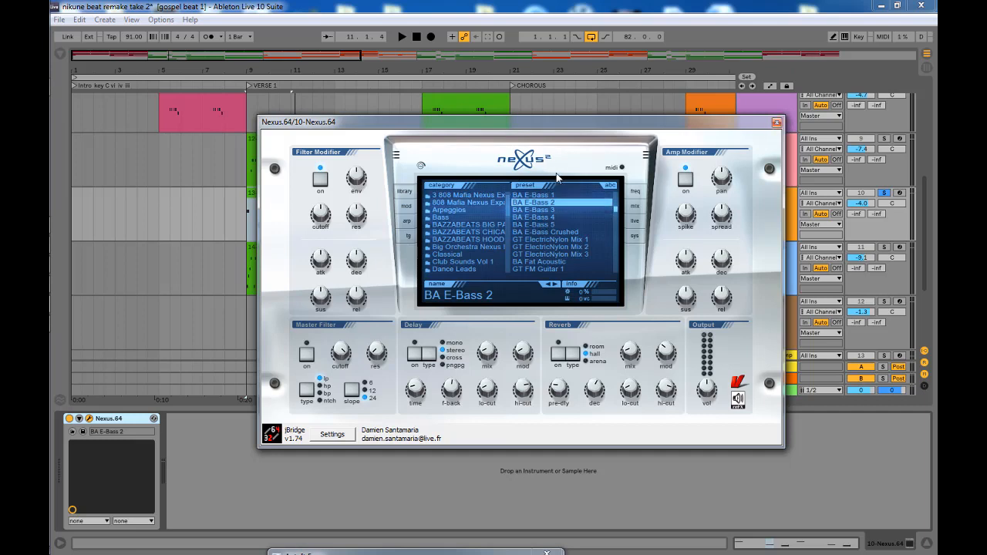
pyautogui.click(776, 122)
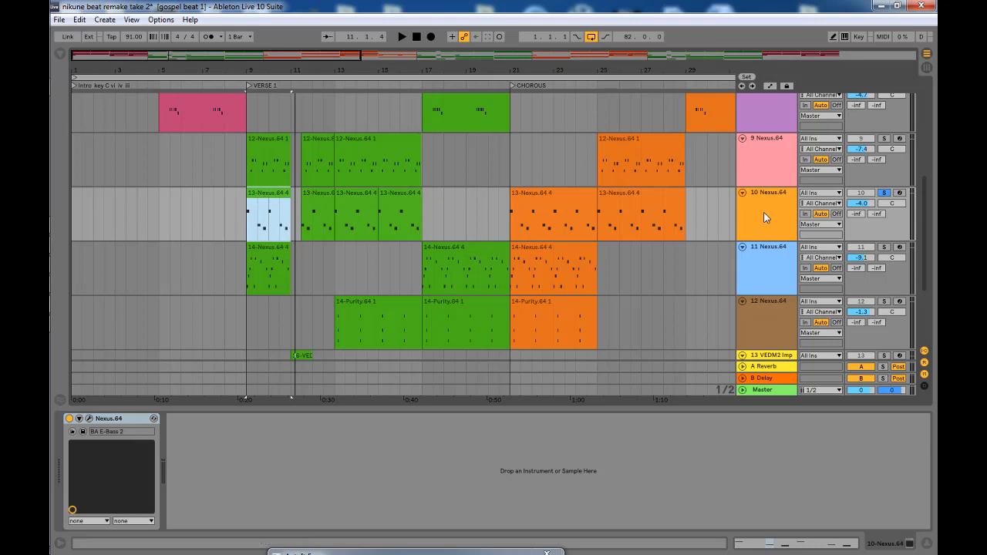
# Step: Solo the 11 Nexus.64 track, play its first verse 1 clip in the note editor, and return to the arrangement
pyautogui.scroll(-2, 917, 183)
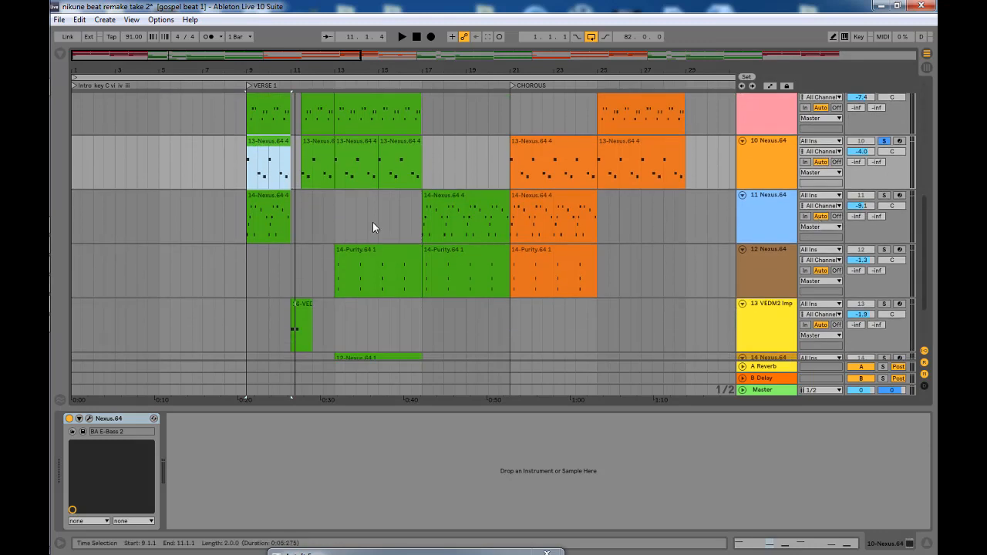
pyautogui.click(266, 204)
pyautogui.click(781, 206)
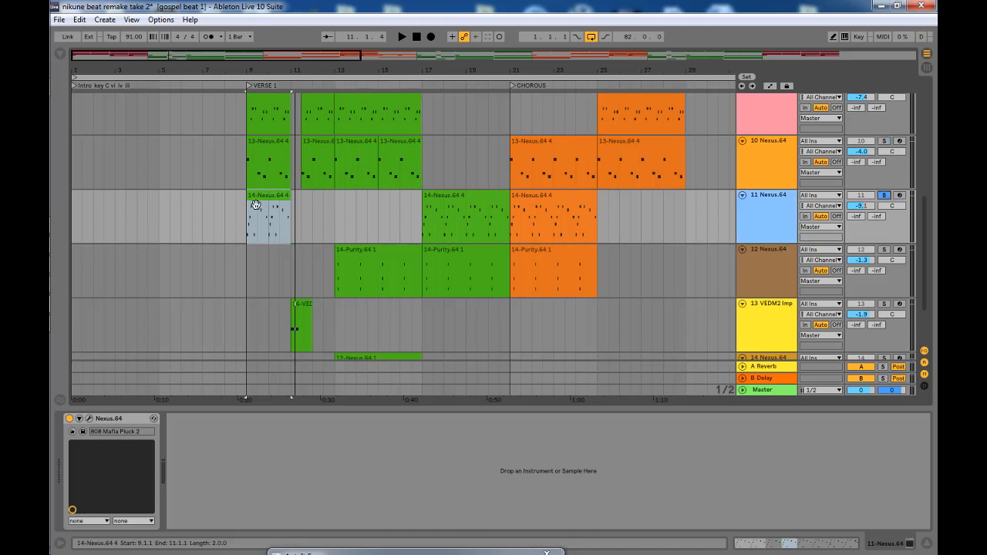
pyautogui.doubleClick(280, 221)
pyautogui.press('space')
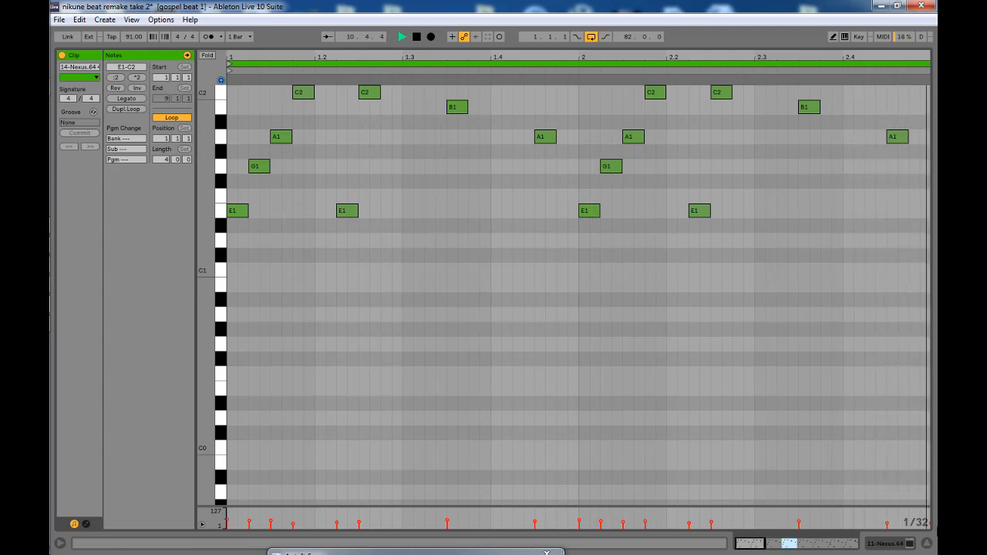
pyautogui.press('space')
pyautogui.click(925, 546)
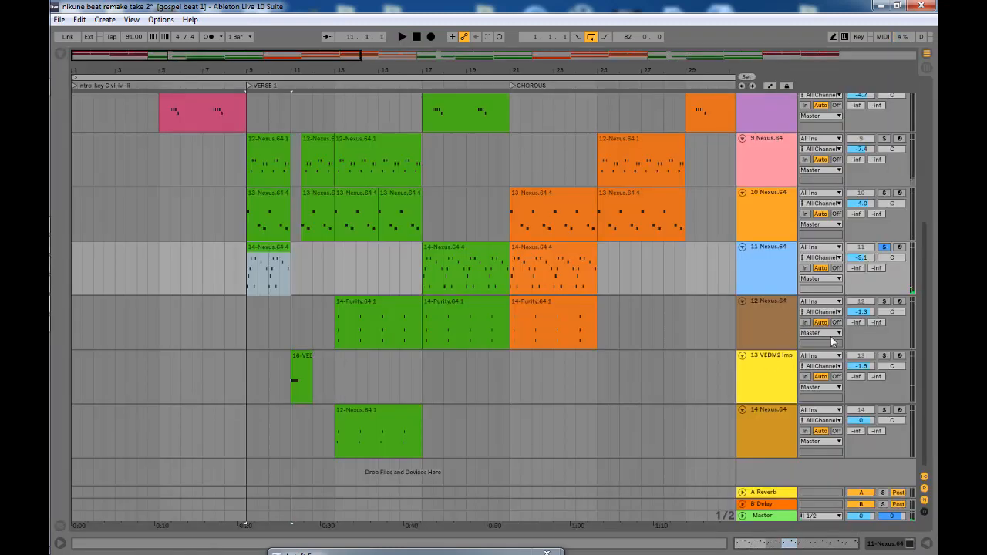
# Step: Open the Nexus instrument on track 11, examine its 808 Mafia Pluck 2 preset, and close it
pyautogui.doubleClick(758, 254)
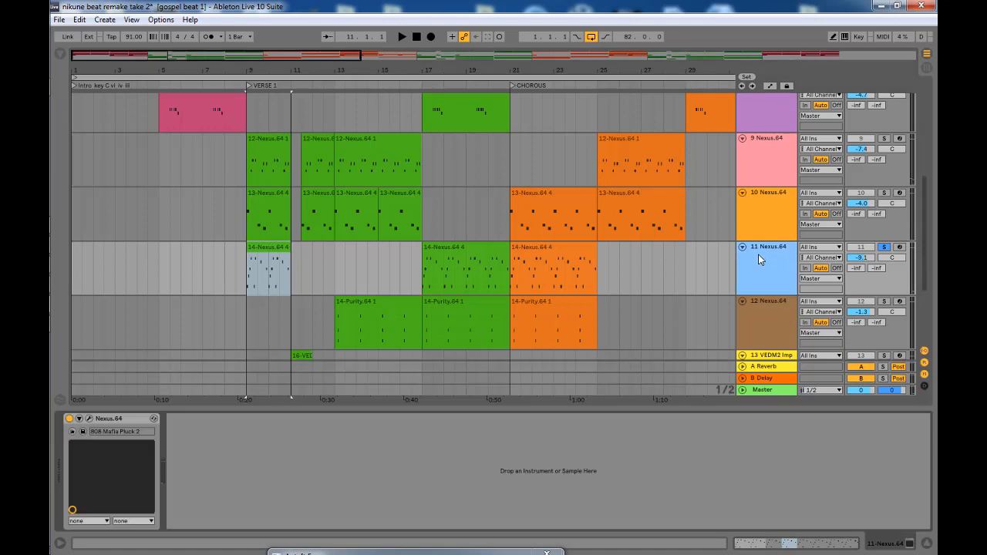
pyautogui.click(97, 418)
pyautogui.click(89, 417)
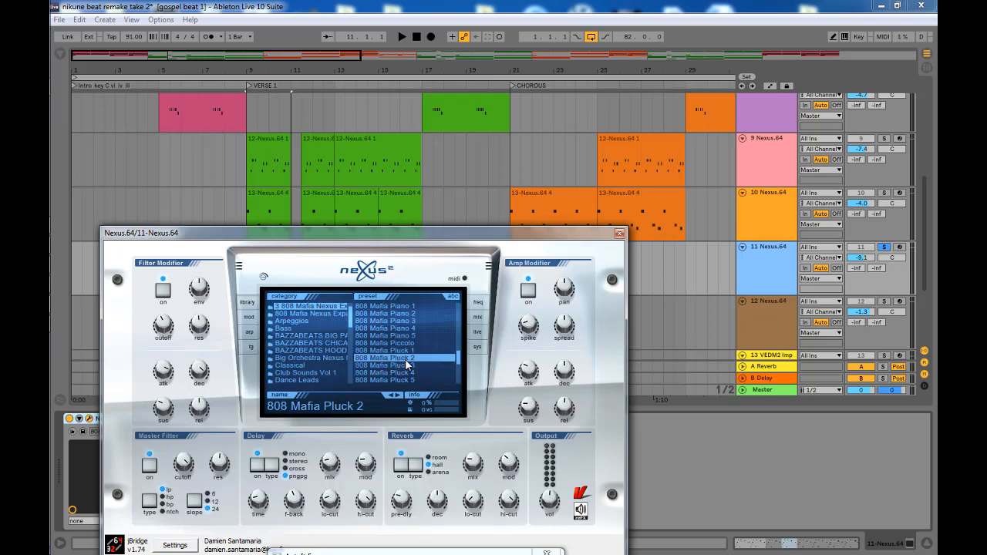
pyautogui.click(619, 234)
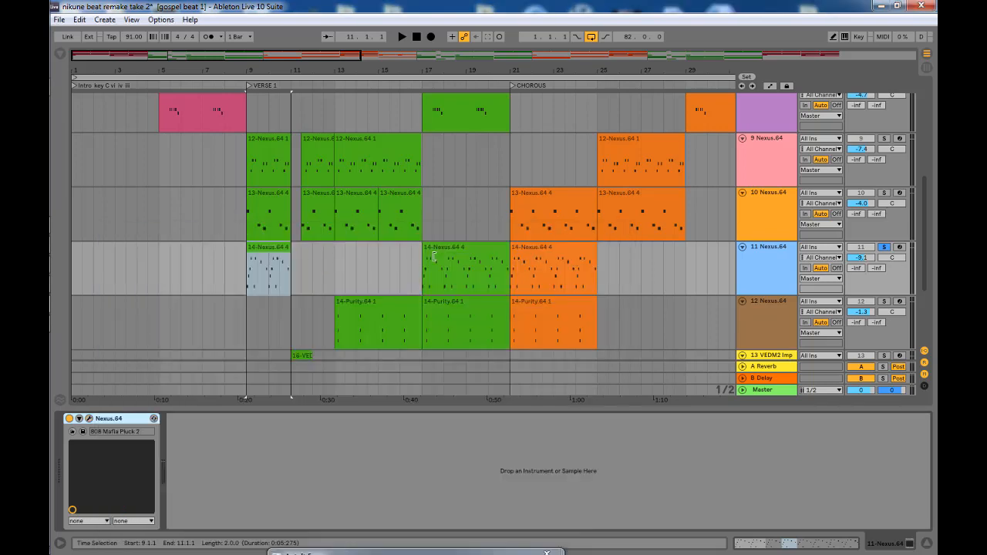
# Step: Replay the first verse 1 clip of track 11 from bar 9 in the note editor and return to the arrangement
pyautogui.click(267, 260)
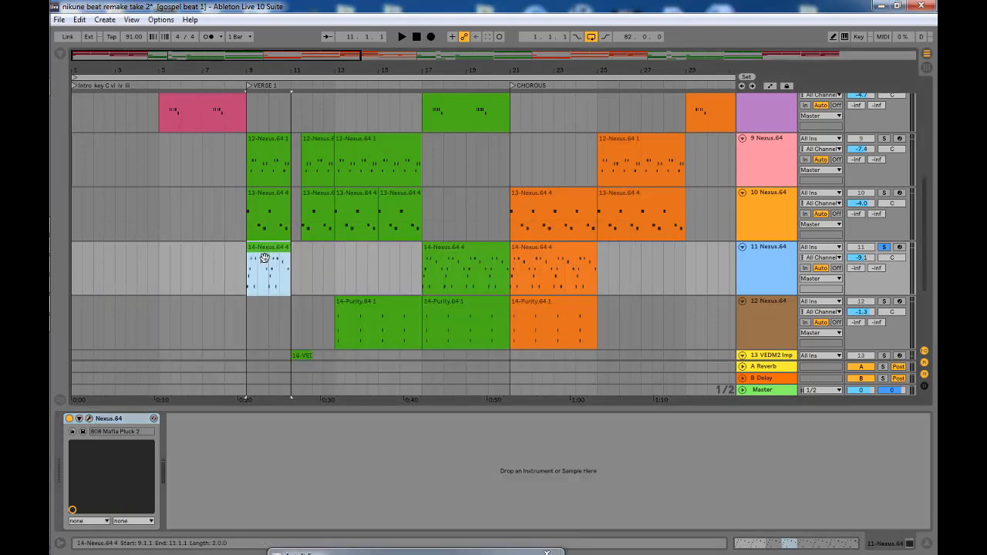
pyautogui.doubleClick(264, 258)
pyautogui.press('space')
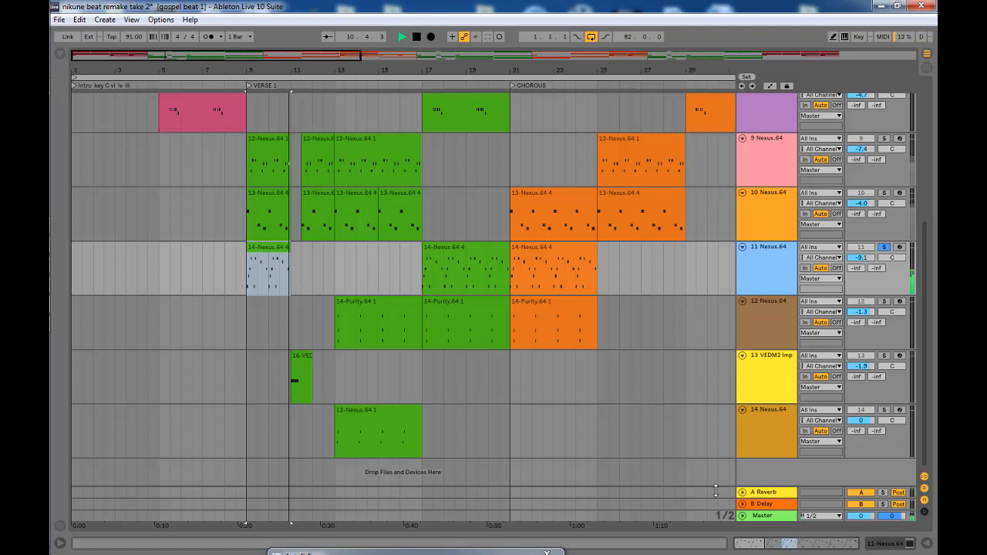
pyautogui.click(926, 545)
pyautogui.press('space')
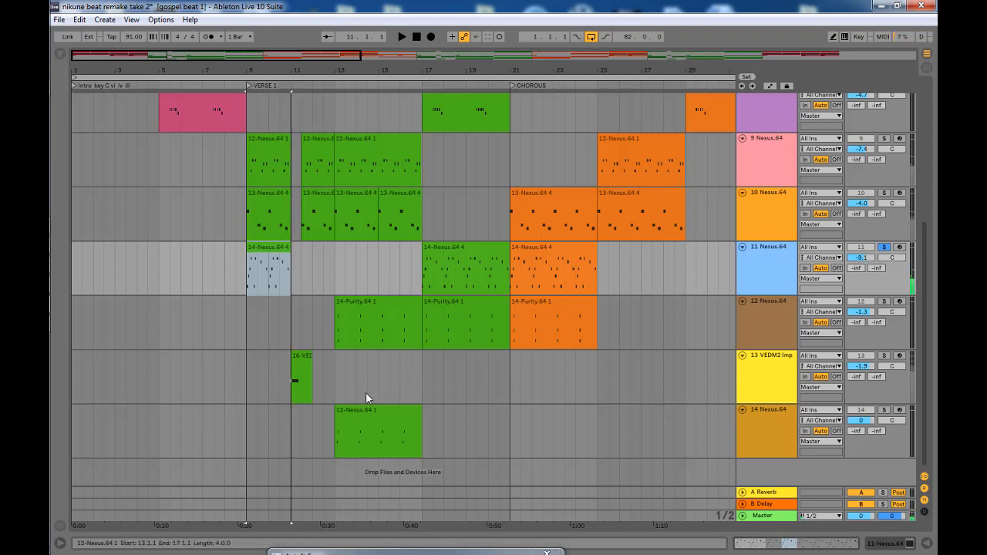
# Step: Solo the 12 Nexus.64 track, play its bar 13 clip in the note editor, examine the chord notes up close, and return to the arrangement
pyautogui.press('-')
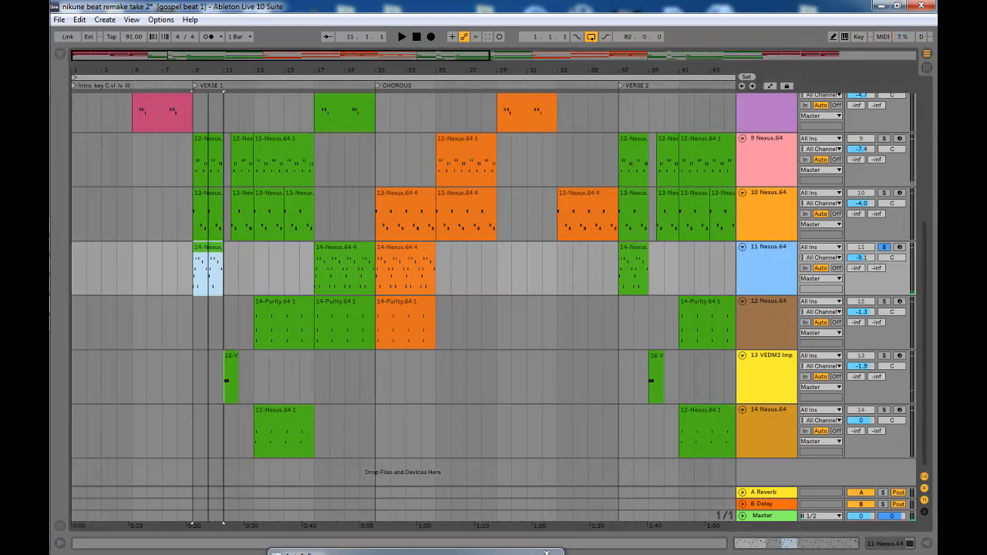
pyautogui.click(282, 321)
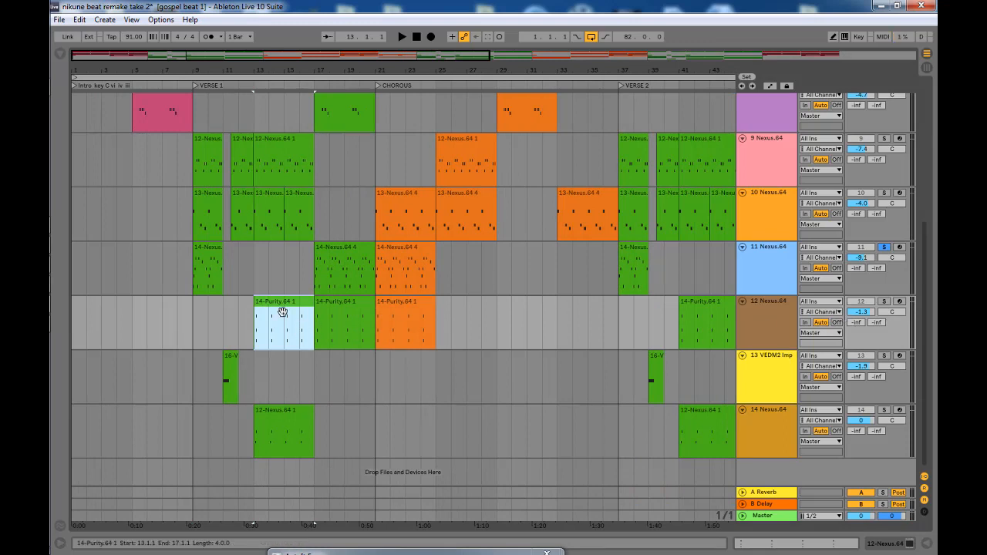
pyautogui.click(807, 324)
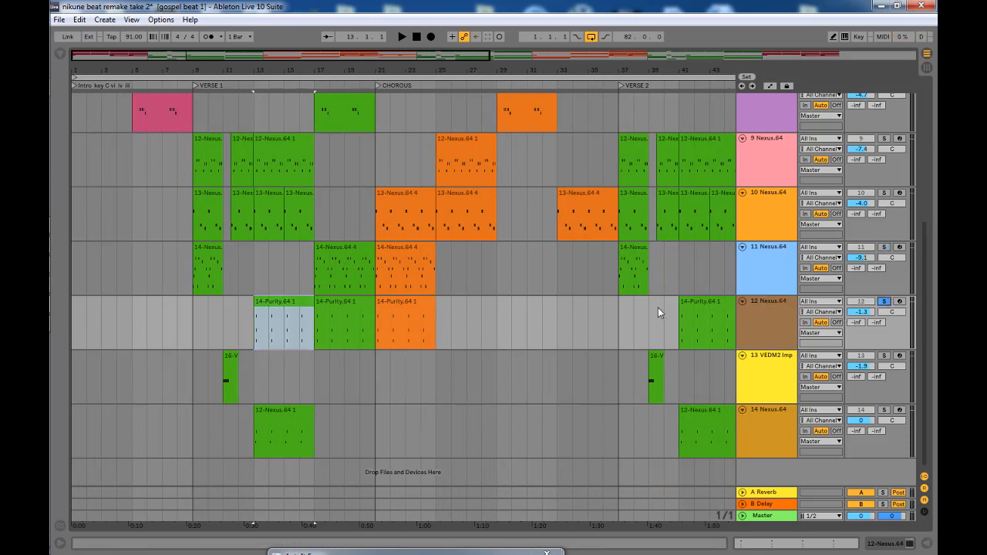
pyautogui.doubleClick(283, 321)
pyautogui.press('space')
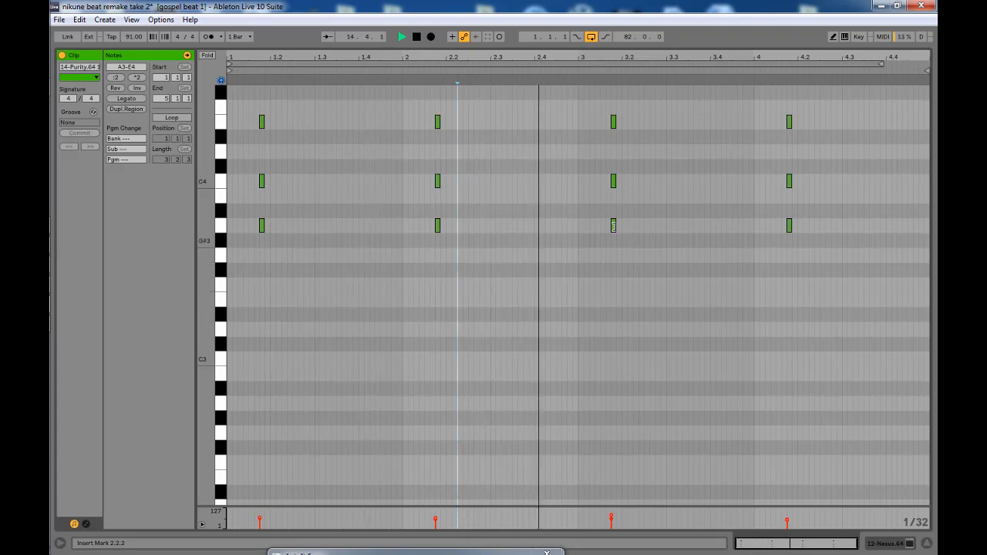
pyautogui.moveTo(262, 57); pyautogui.dragTo(261, 116)
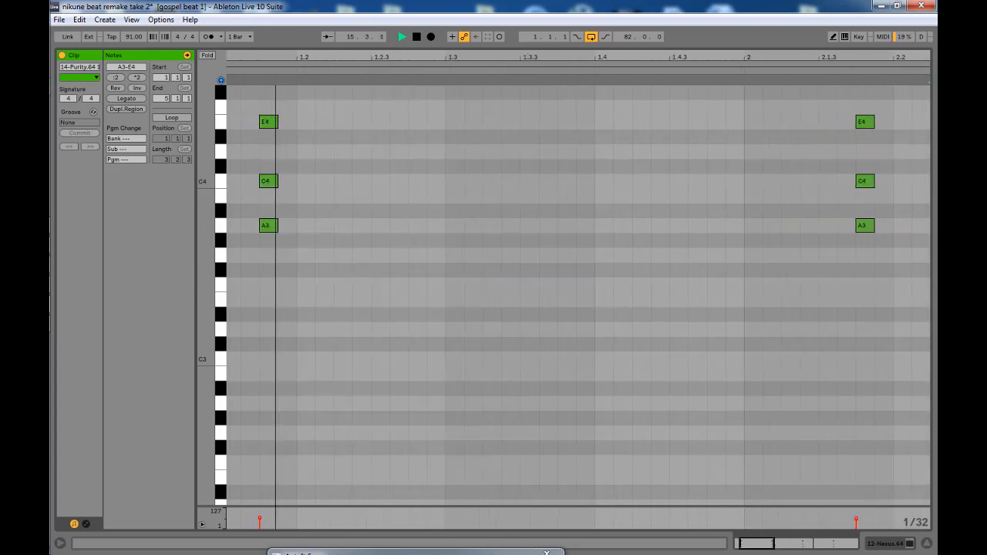
pyautogui.press('space')
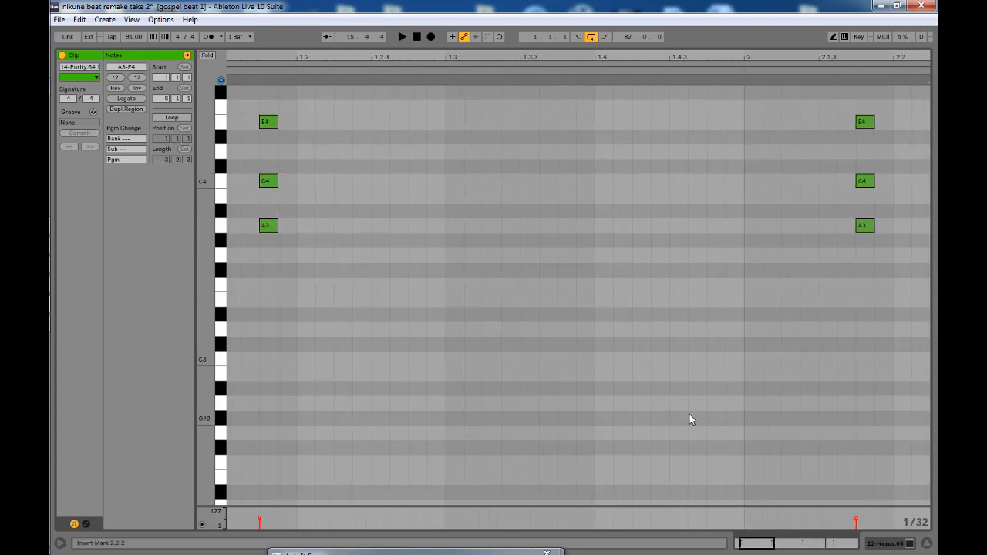
pyautogui.click(926, 543)
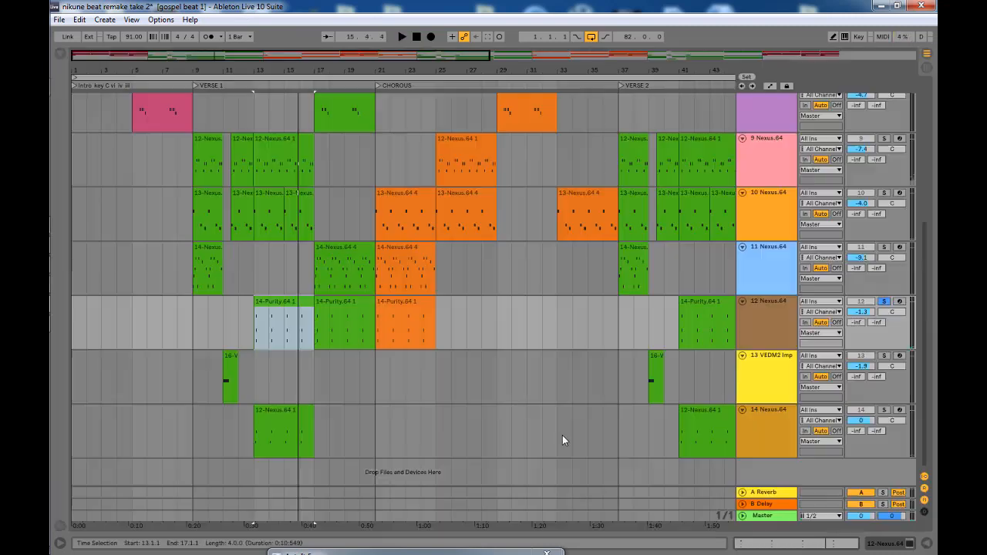
# Step: Open the Nexus instrument on track 12, examine its PL Amberpikes preset in the Plucked category, and close it
pyautogui.doubleClick(759, 320)
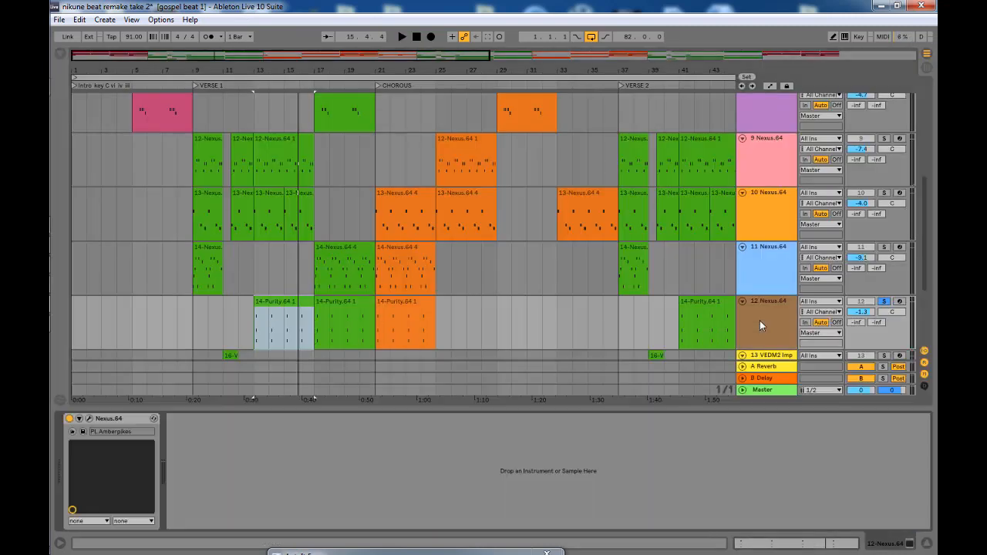
pyautogui.click(89, 419)
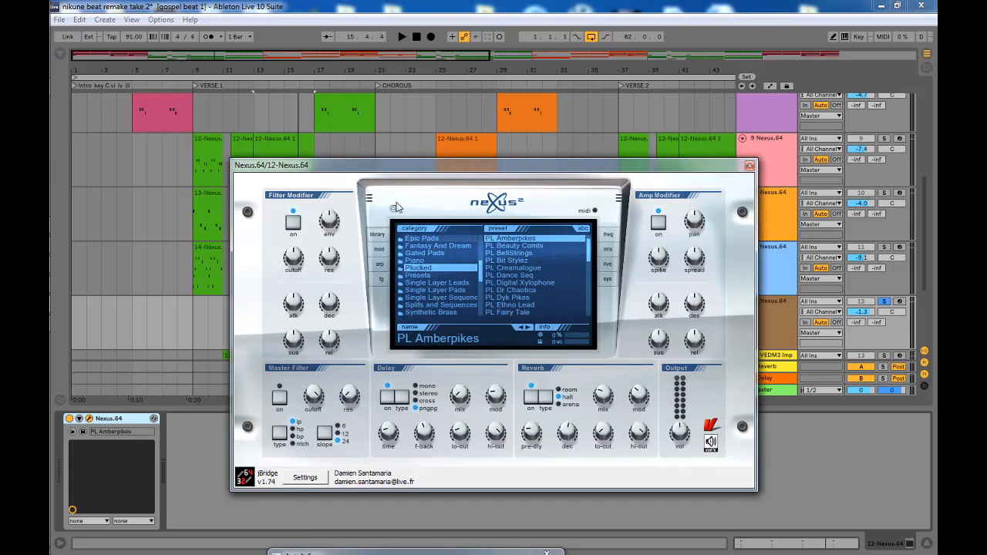
pyautogui.moveTo(363, 171); pyautogui.dragTo(325, 123)
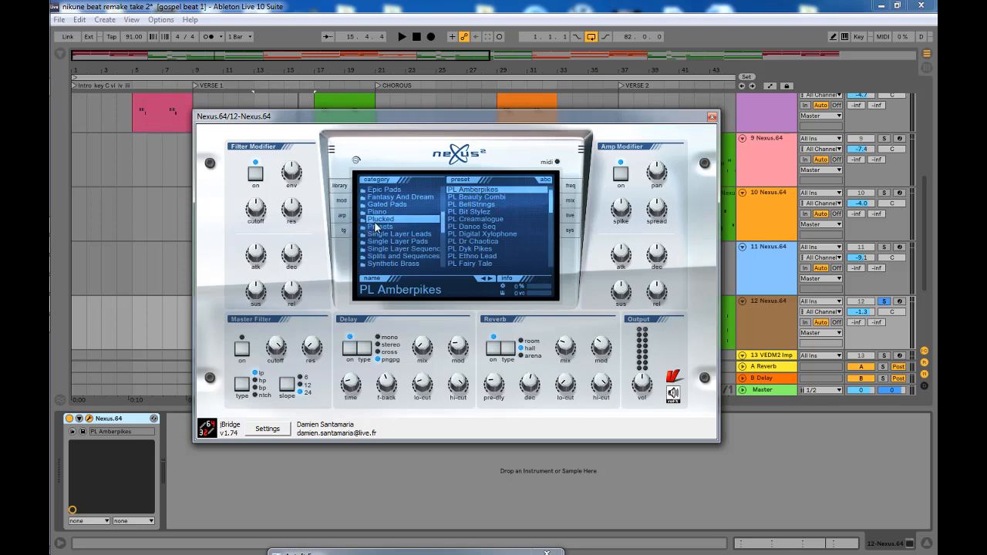
pyautogui.click(711, 118)
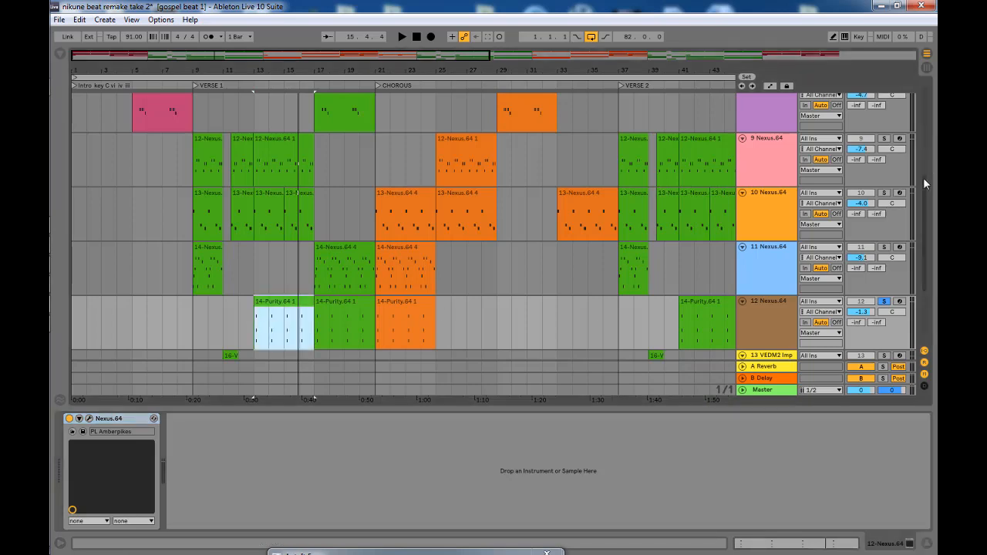
# Step: Solo the 13 VEDM2 Imp track and play its verse 1 clip from bar 11
pyautogui.moveTo(921, 192); pyautogui.dragTo(930, 252)
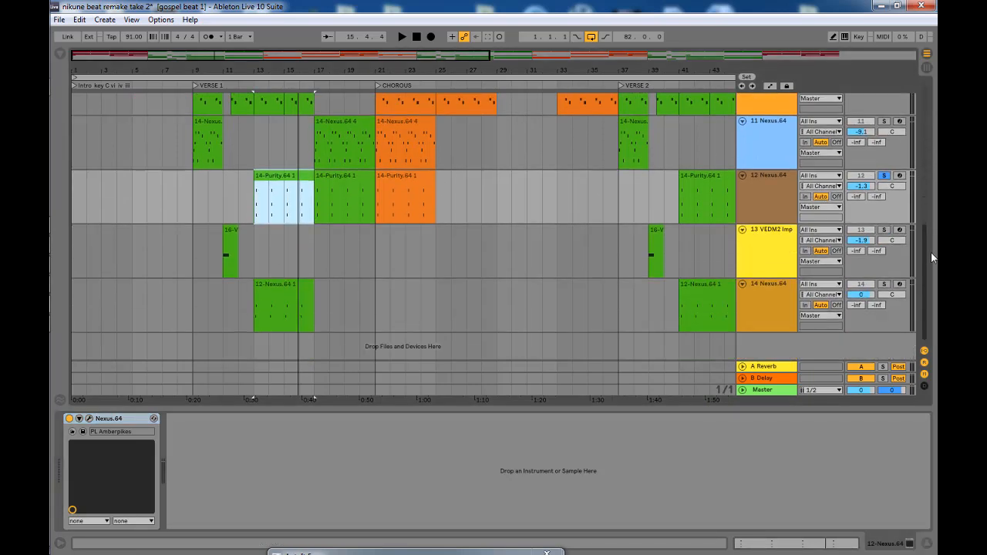
pyautogui.click(235, 242)
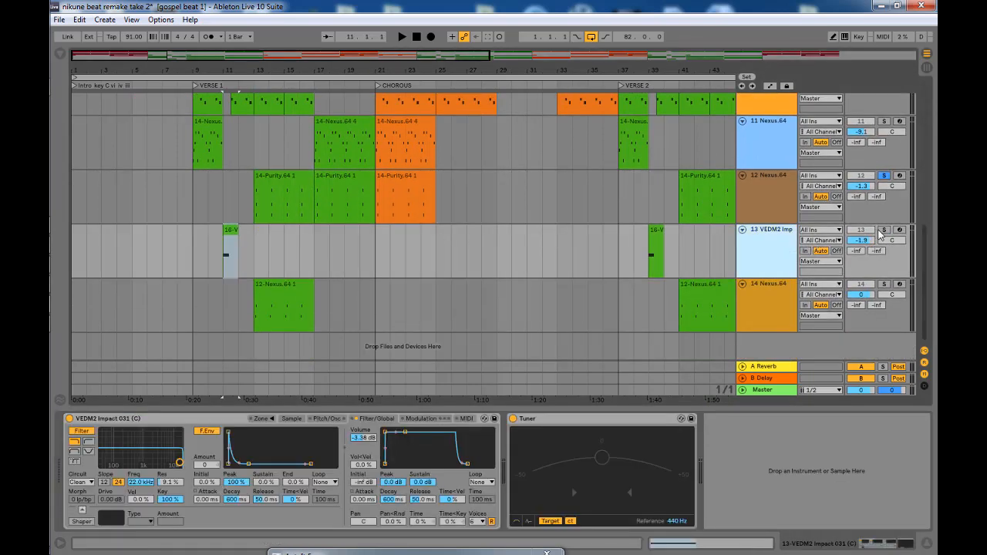
pyautogui.click(885, 233)
pyautogui.press('space')
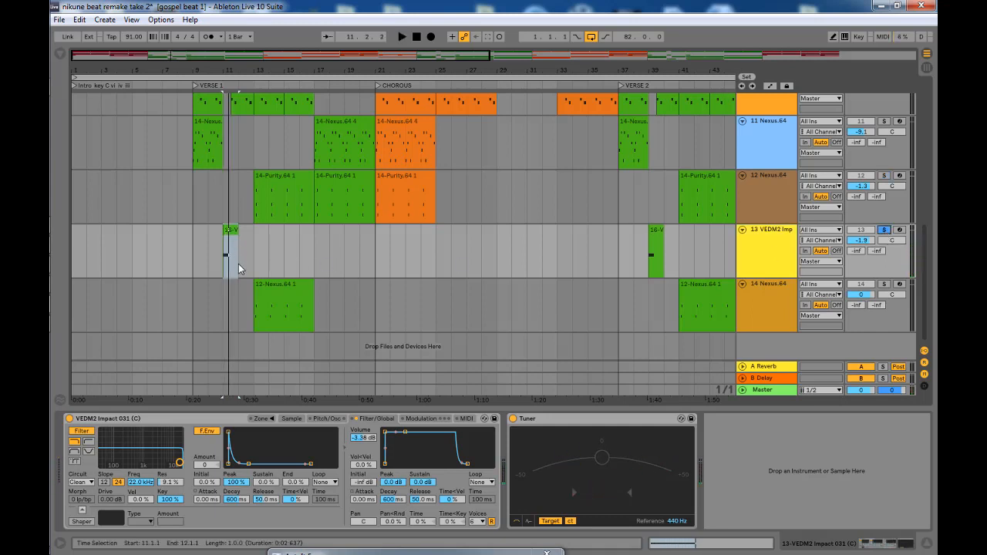
# Step: Show the sample waveform of the VEDM2 Impact 031 instrument and replay its verse 1 hit from bar 11
pyautogui.click(236, 260)
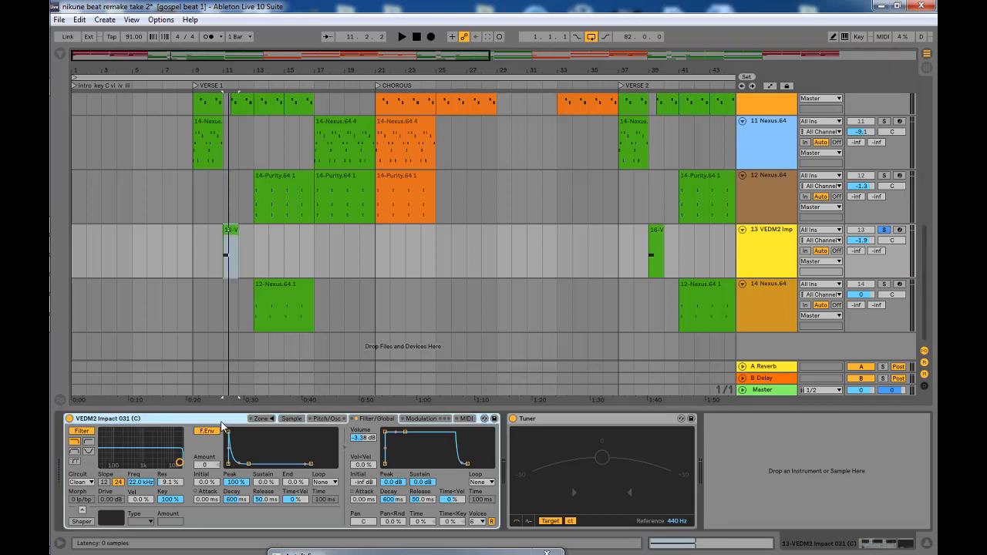
pyautogui.click(291, 418)
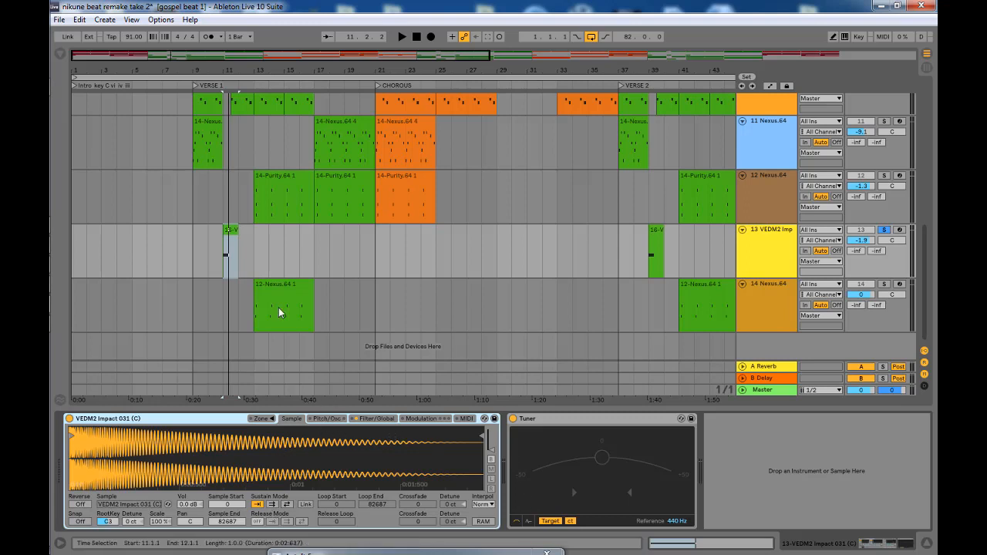
pyautogui.click(224, 262)
pyautogui.press('space')
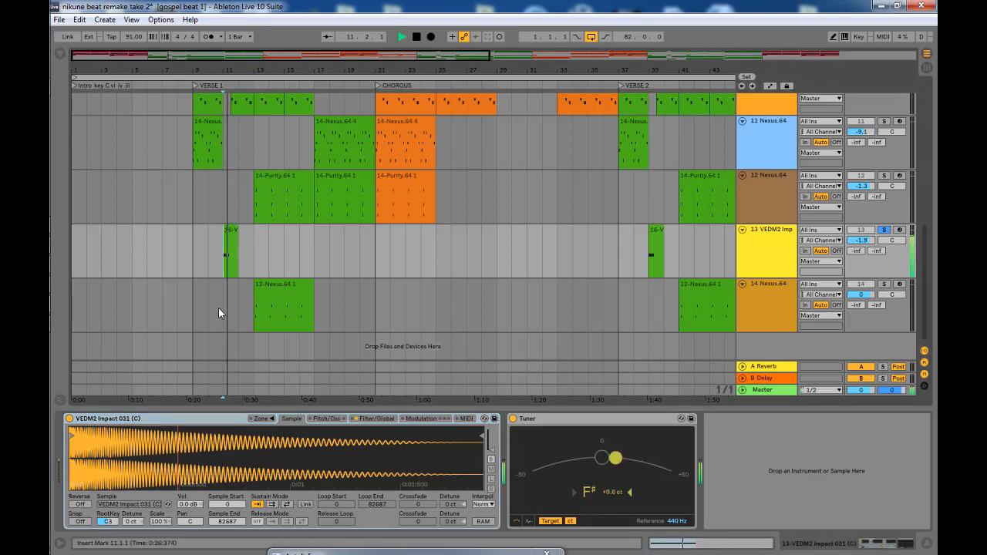
# Step: Solo the 14 Nexus.64 track and play its verse 1 clip from bar 13
pyautogui.click(282, 302)
pyautogui.press('space')
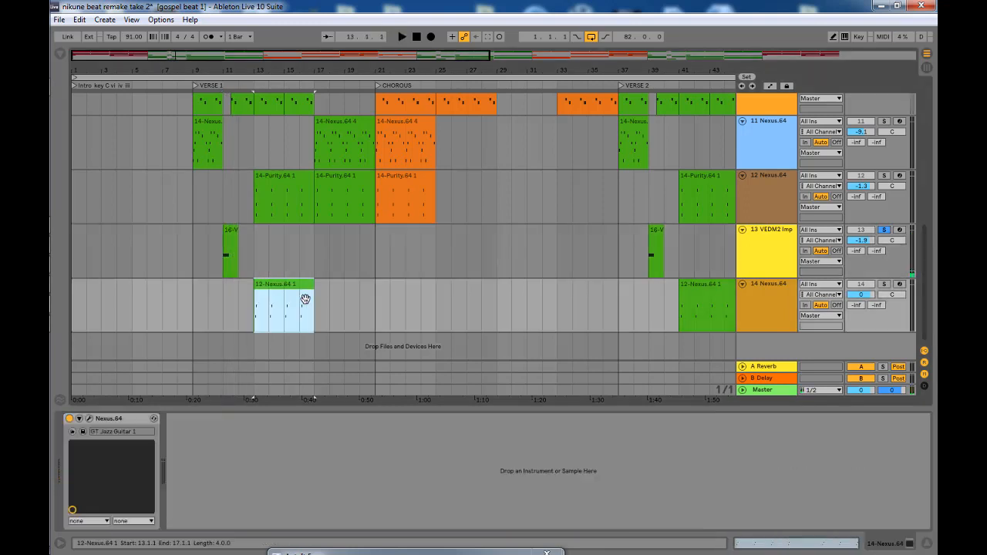
pyautogui.click(814, 316)
pyautogui.click(883, 284)
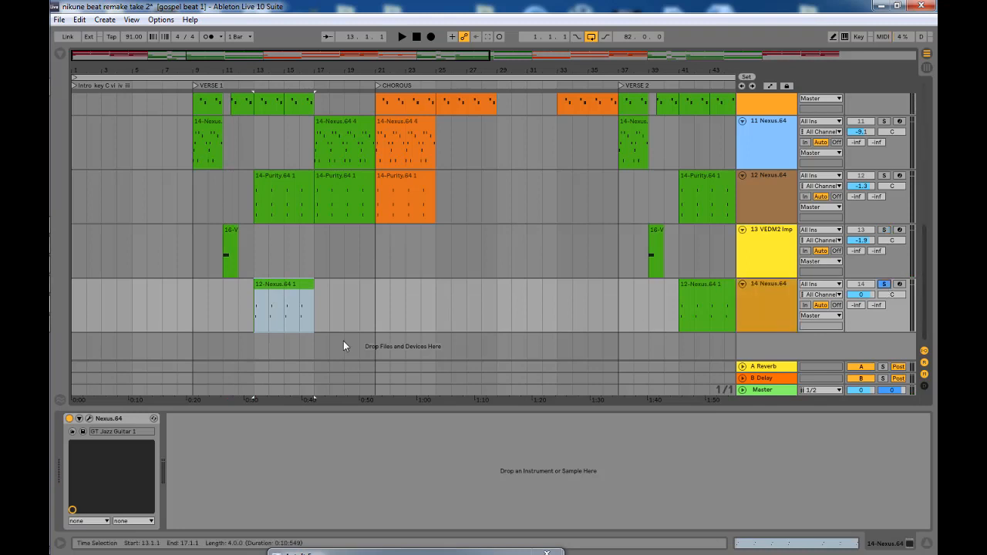
pyautogui.press('space')
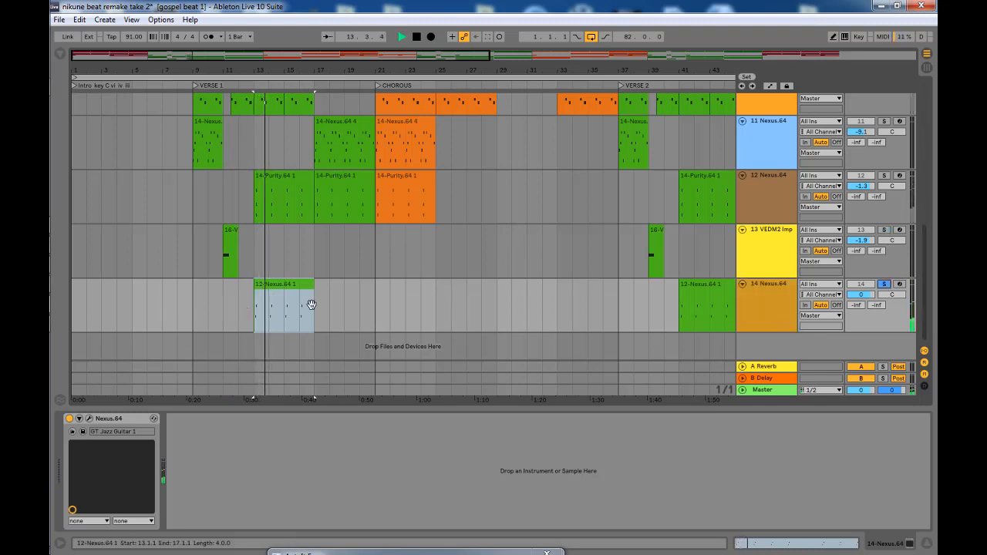
pyautogui.press('space')
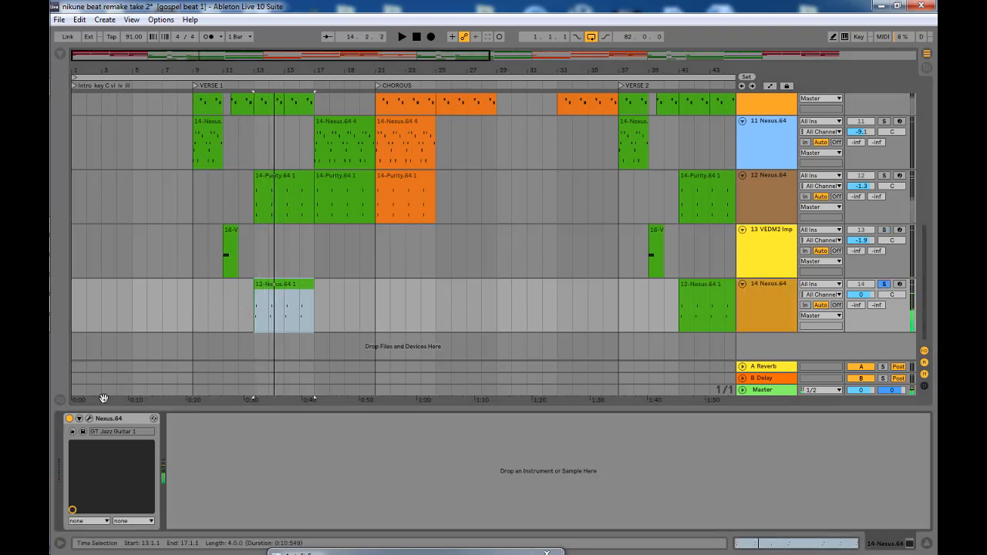
# Step: Open the Nexus instrument on track 14, examine its GT Jazz Guitar 1 preset in the XP Guitars category, and close it
pyautogui.click(111, 420)
pyautogui.click(89, 418)
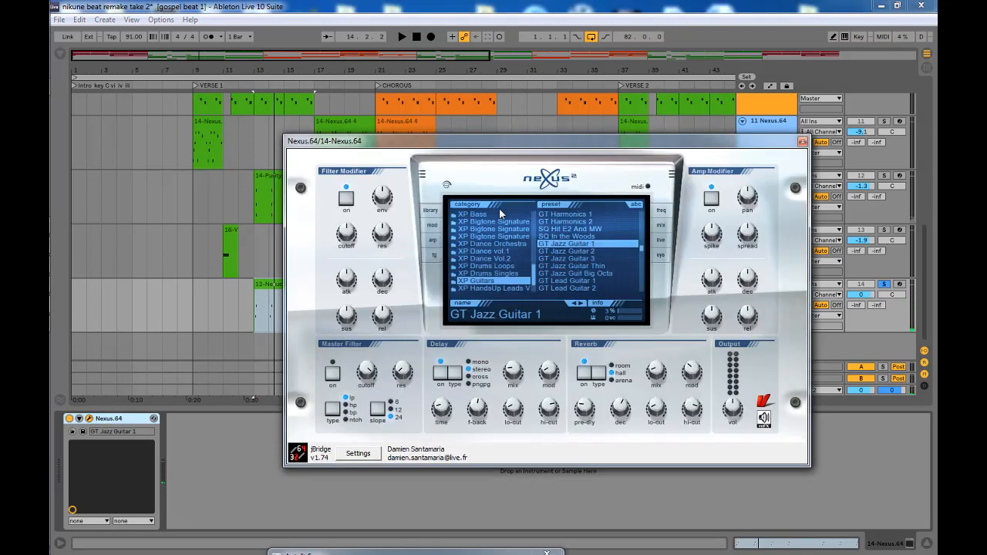
pyautogui.moveTo(490, 146); pyautogui.dragTo(579, 141)
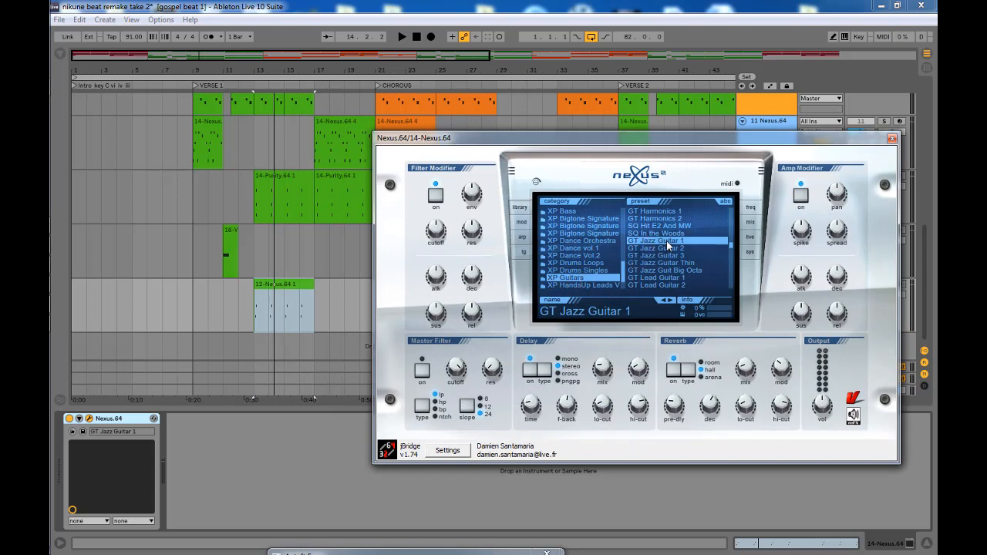
pyautogui.click(891, 139)
# Step: Replay the 14 Nexus.64 verse 1 clip from bar 13, stop it, and turn off the track's solo
pyautogui.press('space')
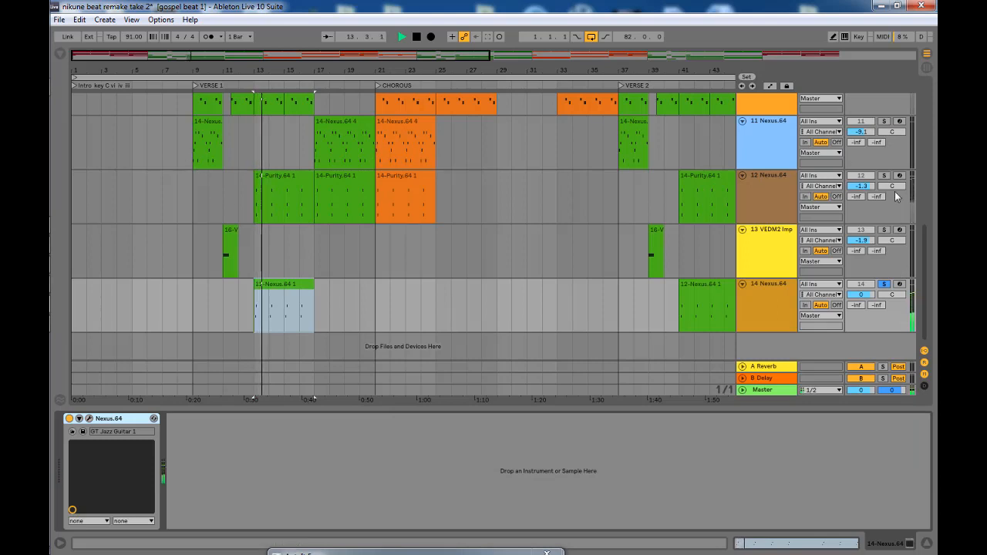
pyautogui.press('space')
pyautogui.click(883, 285)
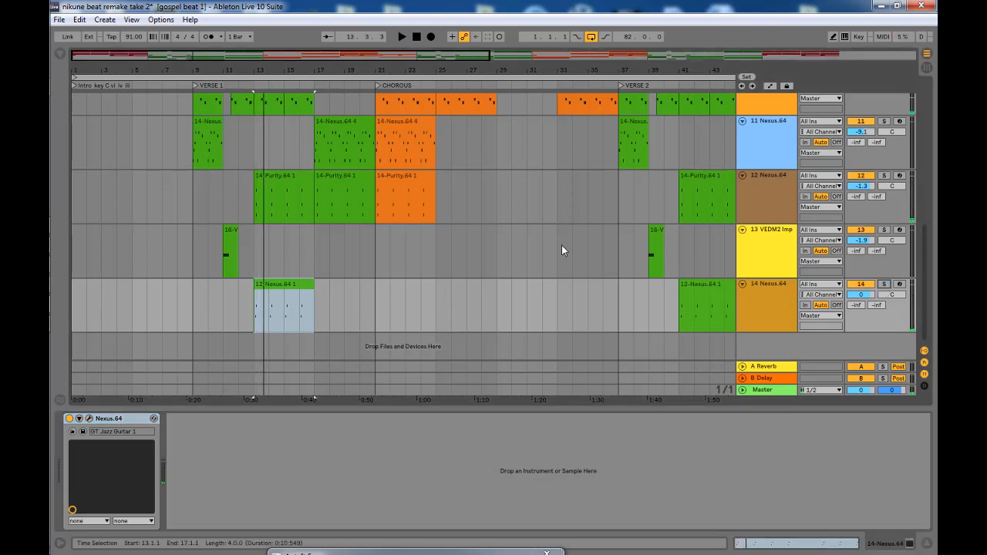
# Step: Hide the device view and play all tracks together from bar 13 into bar 17
pyautogui.click(927, 544)
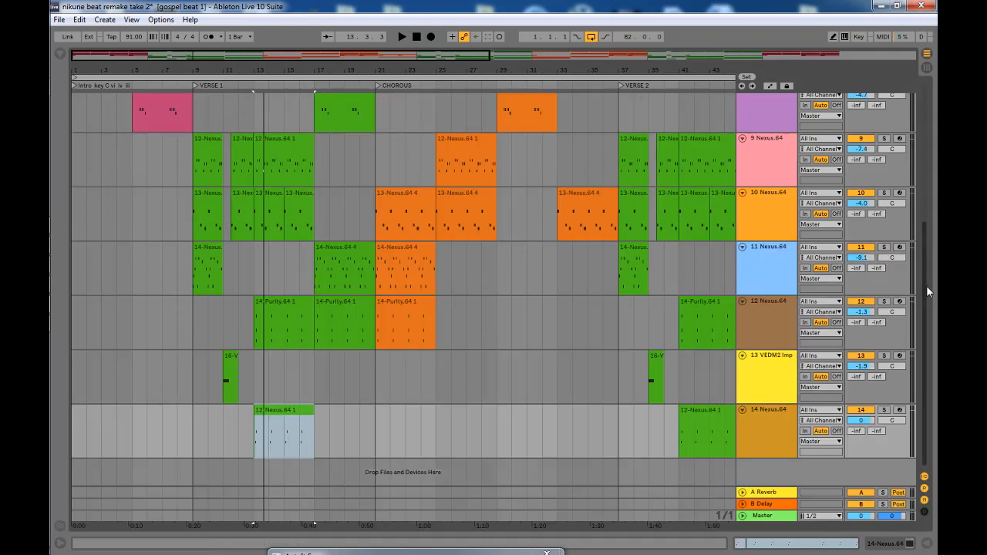
pyautogui.moveTo(926, 285); pyautogui.dragTo(930, 109)
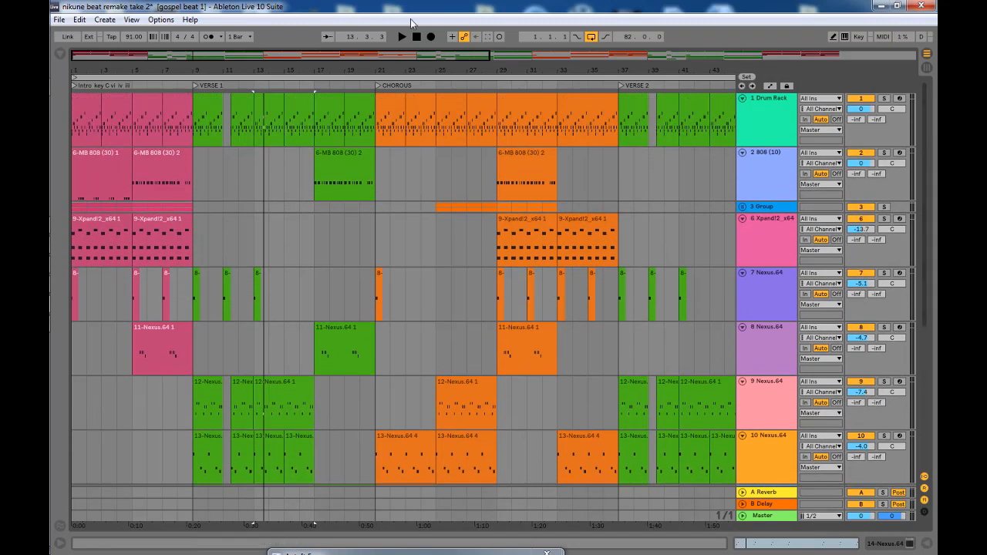
pyautogui.press('space')
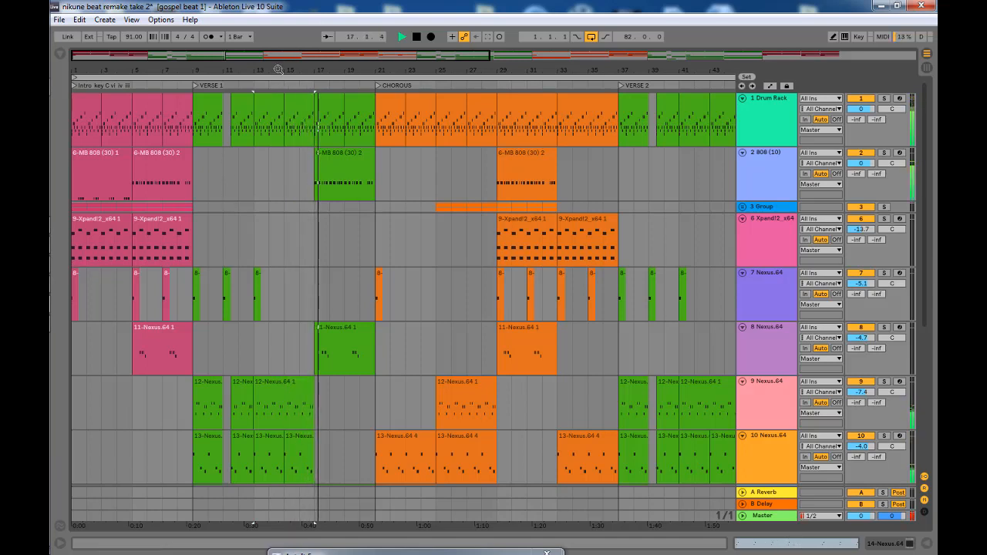
pyautogui.press('space')
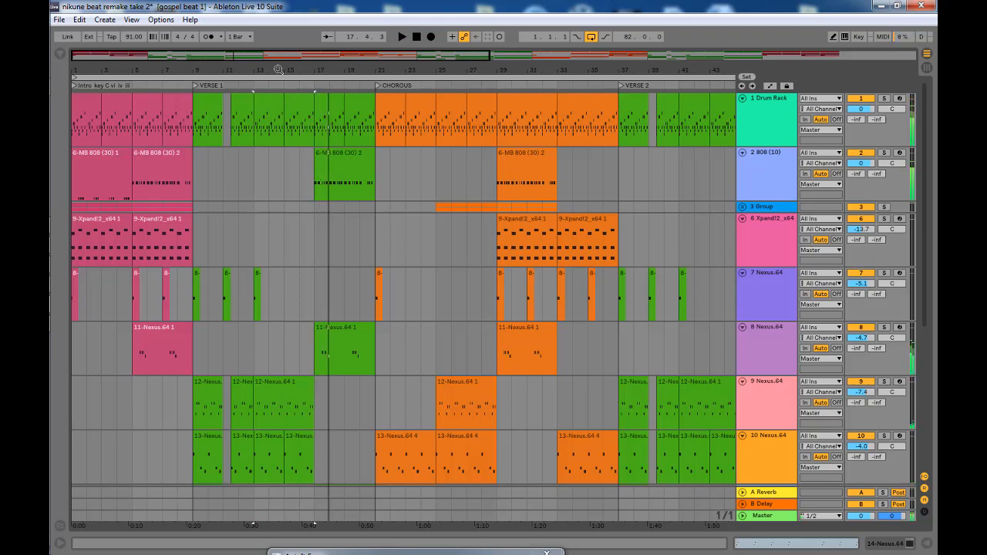
# Step: Examine the chorus and verse 2 clips across all tracks, and show the whole arrangement from intro to outro
pyautogui.moveTo(278, 70); pyautogui.dragTo(73, 68)
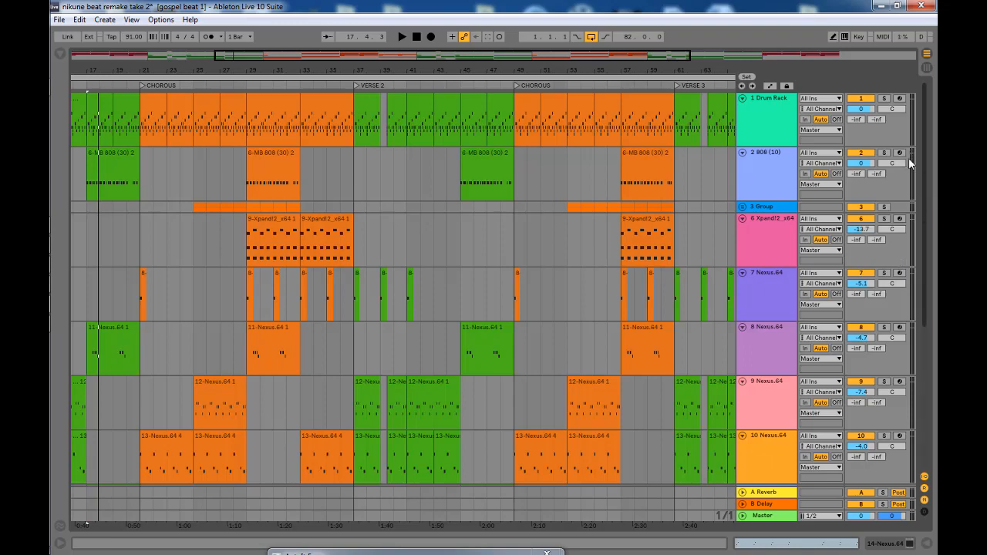
pyautogui.moveTo(908, 157); pyautogui.dragTo(906, 356)
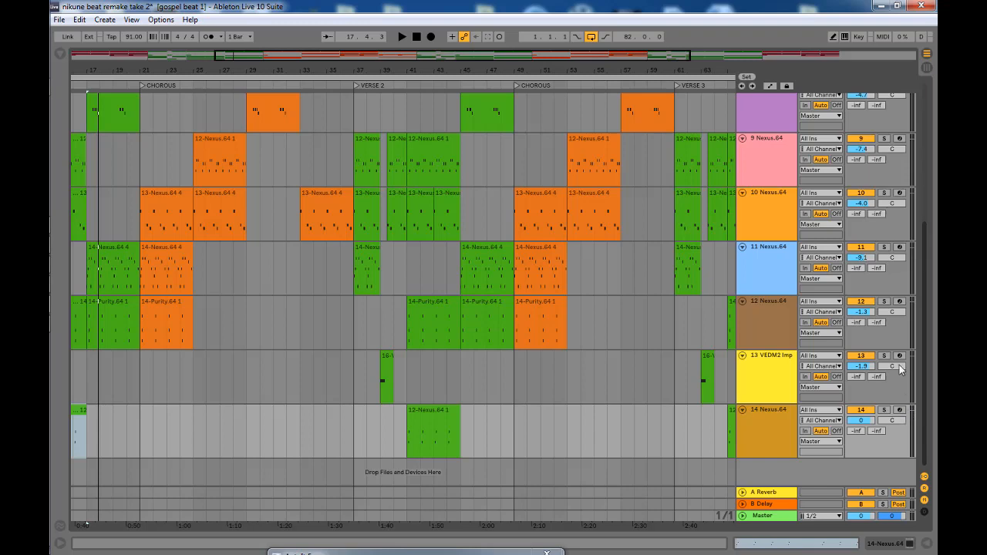
pyautogui.moveTo(900, 370); pyautogui.dragTo(904, 139)
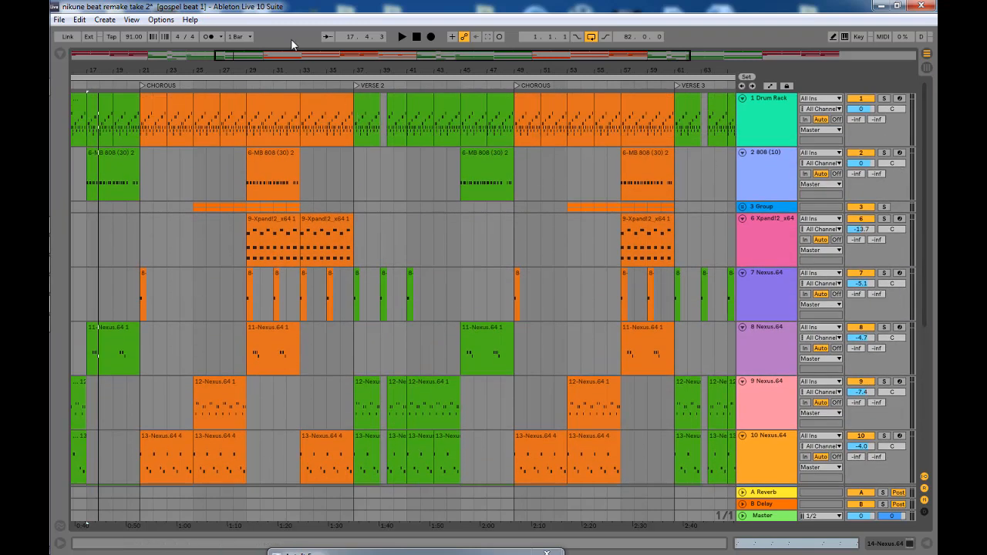
pyautogui.moveTo(264, 60); pyautogui.dragTo(265, 43)
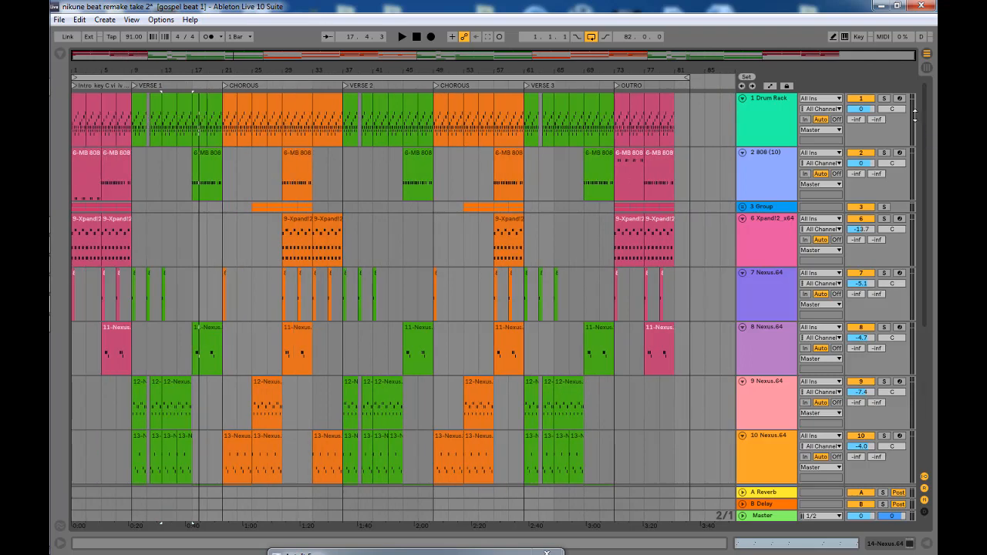
pyautogui.moveTo(923, 91); pyautogui.dragTo(936, 108)
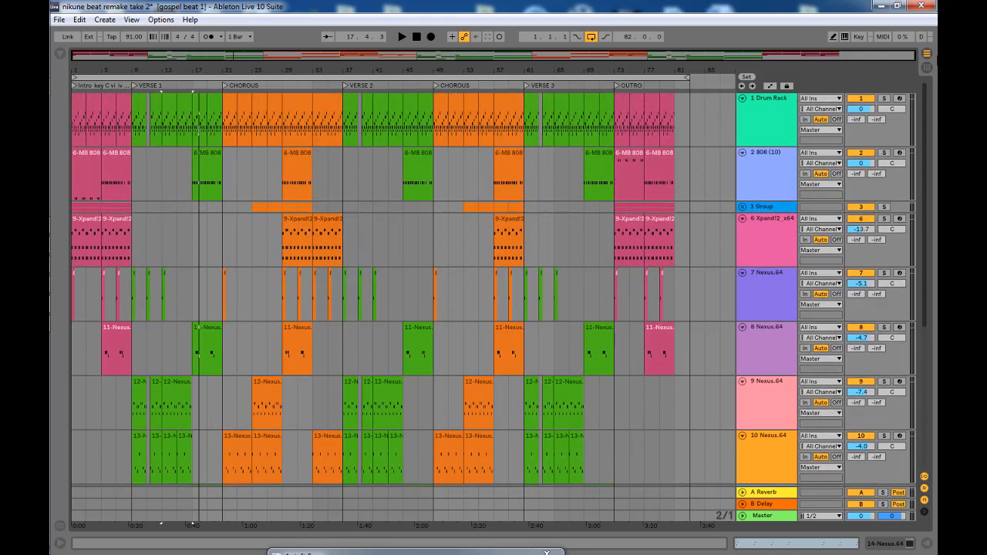
# Step: Play the full arrangement with all tracks from bar 1 through the outro, and stop at the end
pyautogui.click(69, 412)
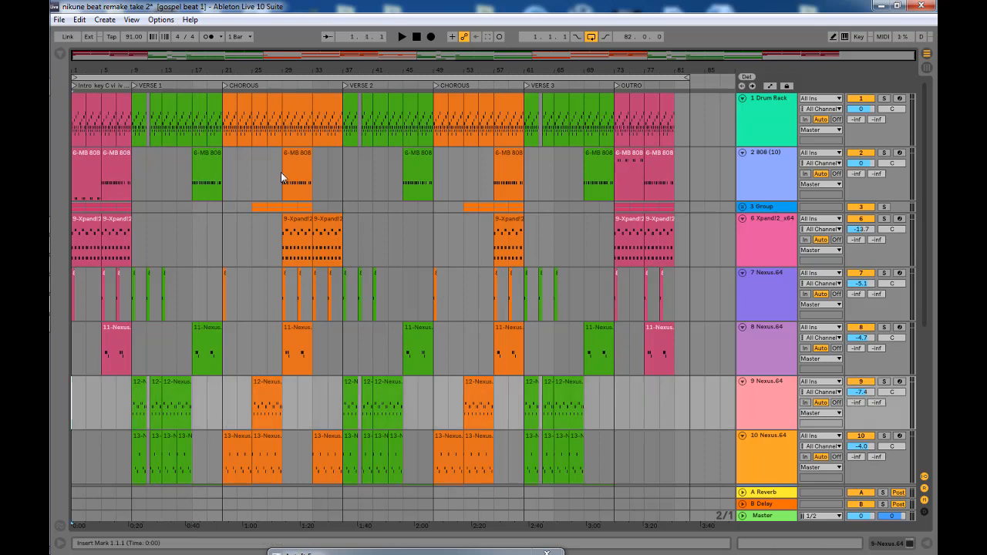
pyautogui.click(241, 105)
pyautogui.press('space')
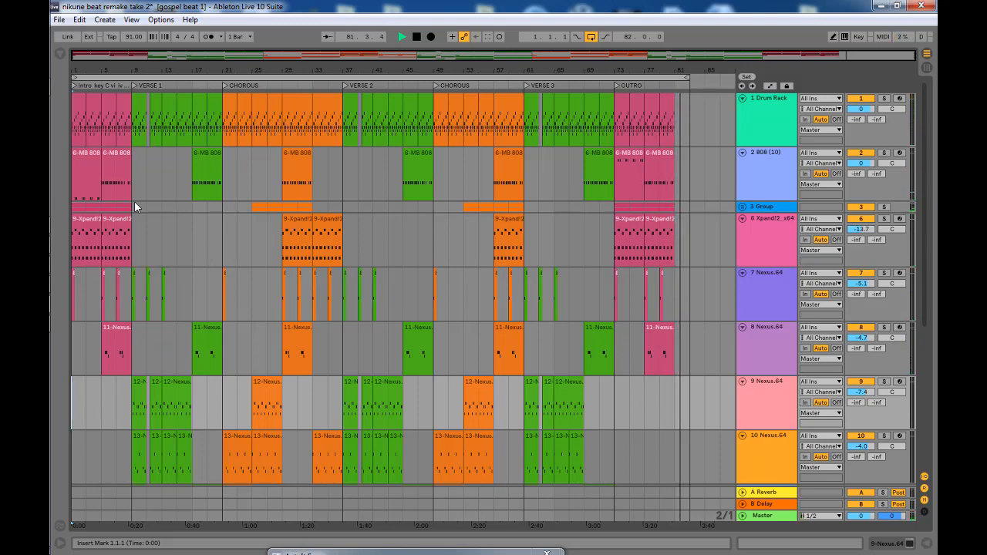
pyautogui.press('space')
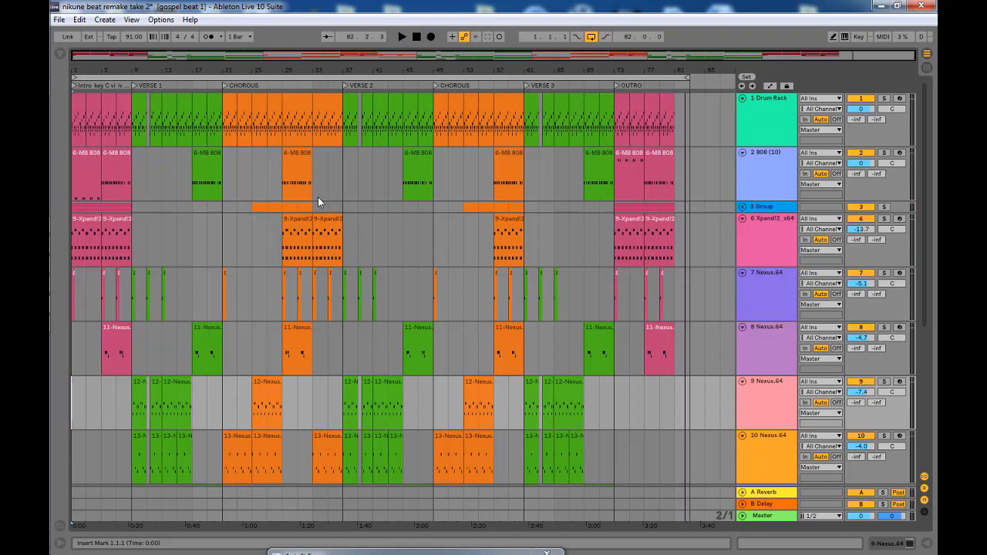